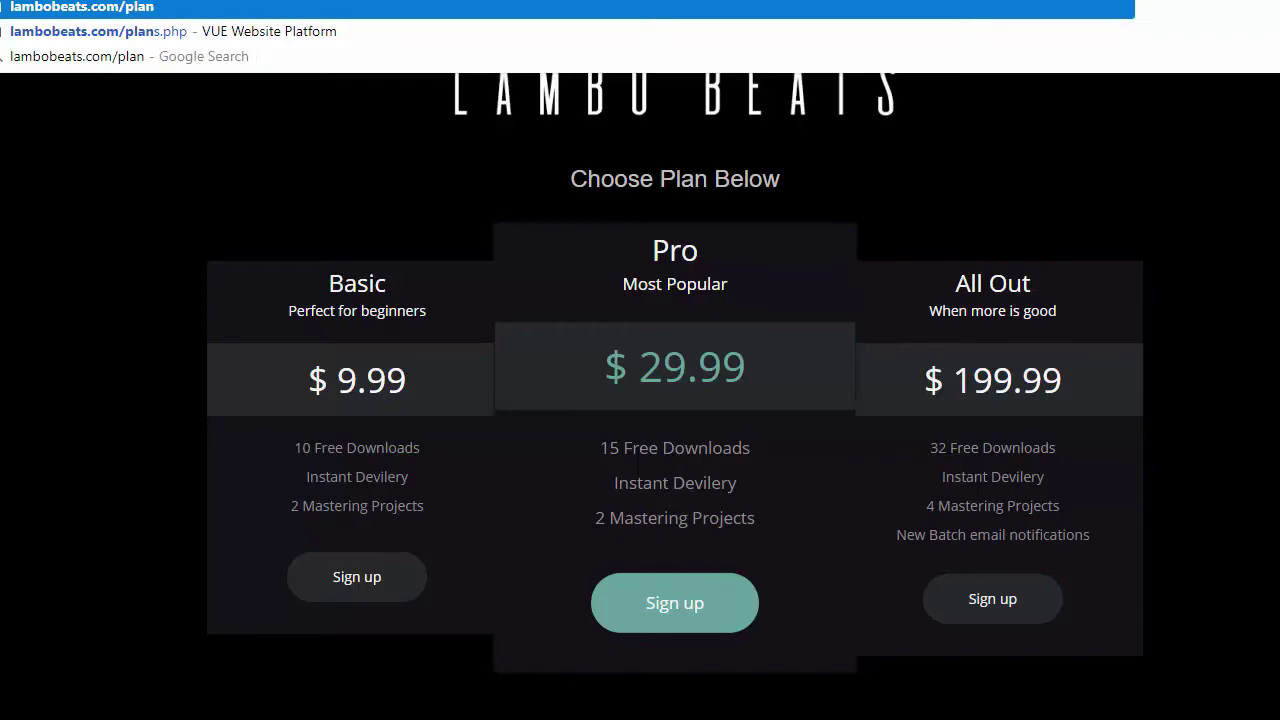
Load the Lambo Beats website and look over its home page from the banner down to the VUE section
{"action": "key", "text": "Return"}
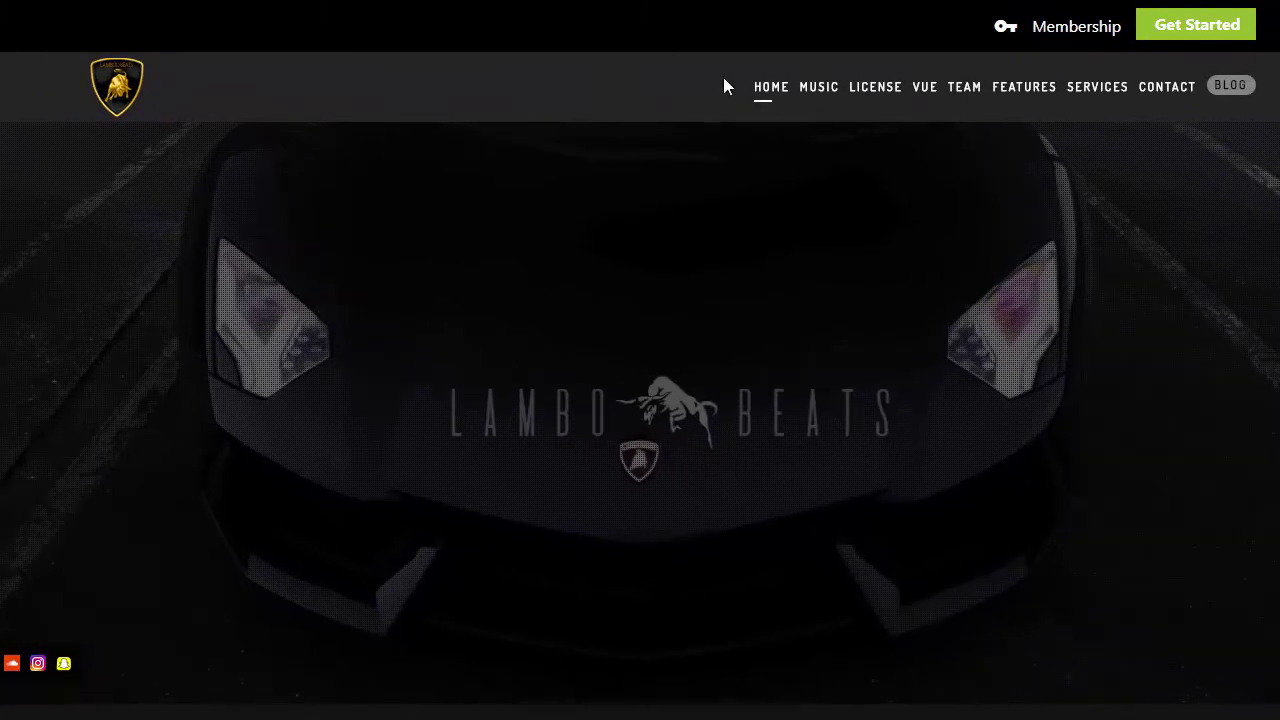
{"action": "scroll", "coordinate": [720, 400], "scroll_direction": "down", "scroll_amount": 8}
{"action": "scroll", "coordinate": [813, 488], "scroll_direction": "up", "scroll_amount": 8}
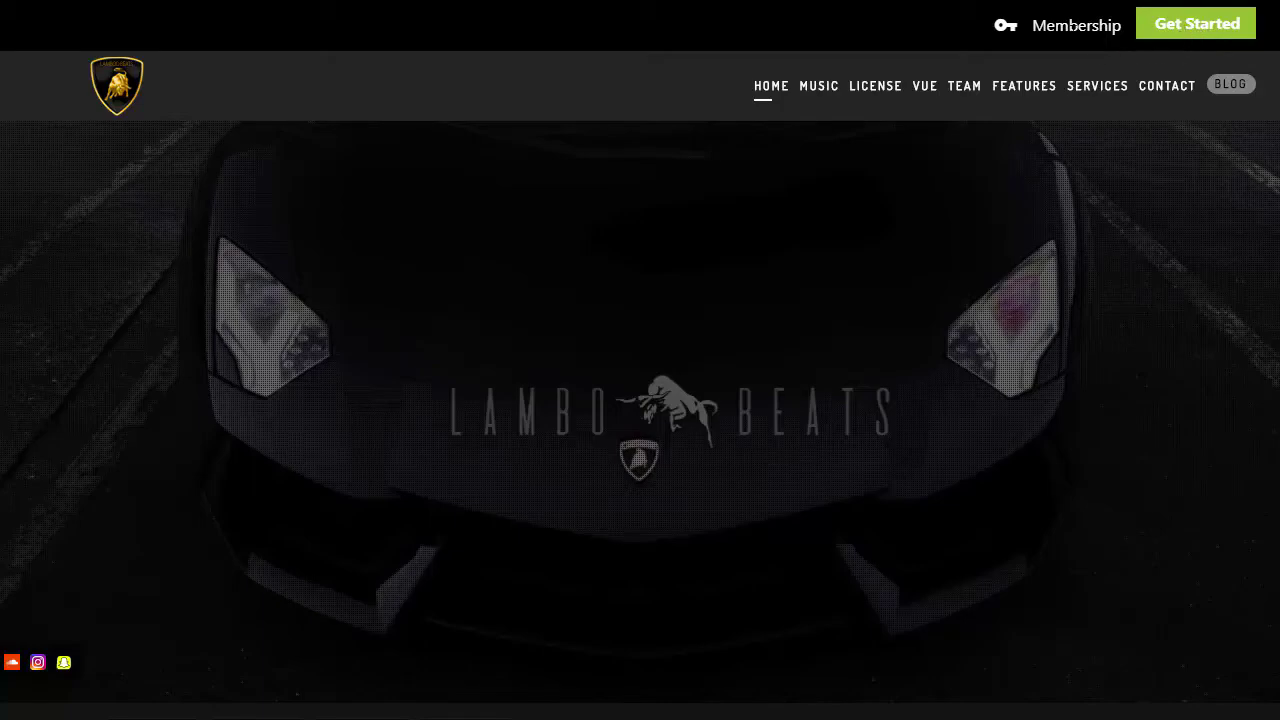
{"action": "scroll", "coordinate": [914, 689], "scroll_direction": "down", "scroll_amount": 8}
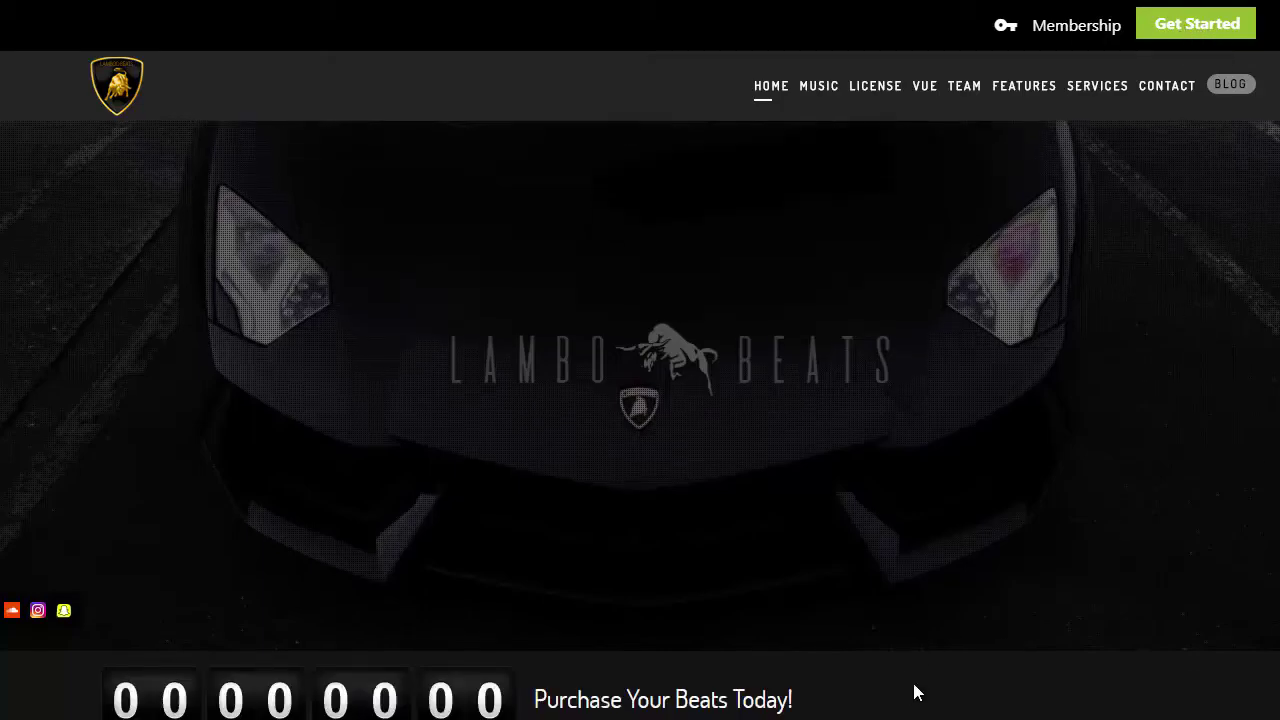
{"action": "scroll", "coordinate": [640, 420], "scroll_direction": "down", "scroll_amount": 5}
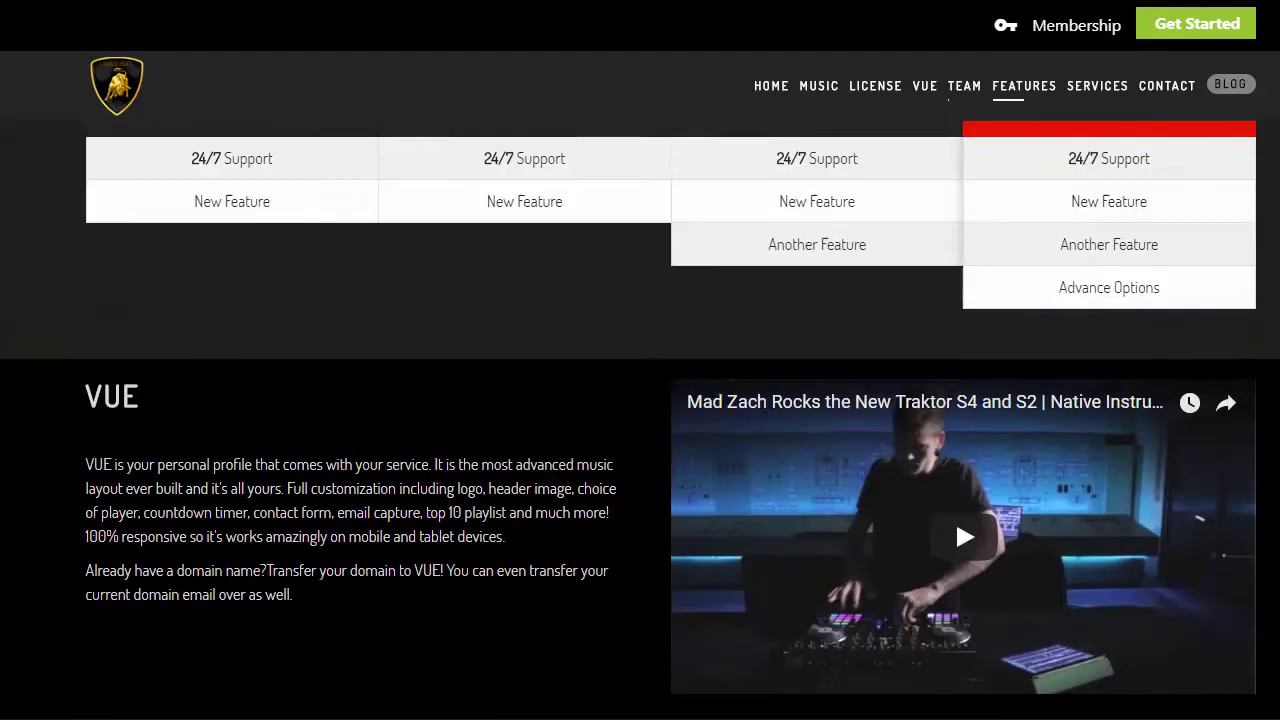
{"action": "key", "text": "Home"}
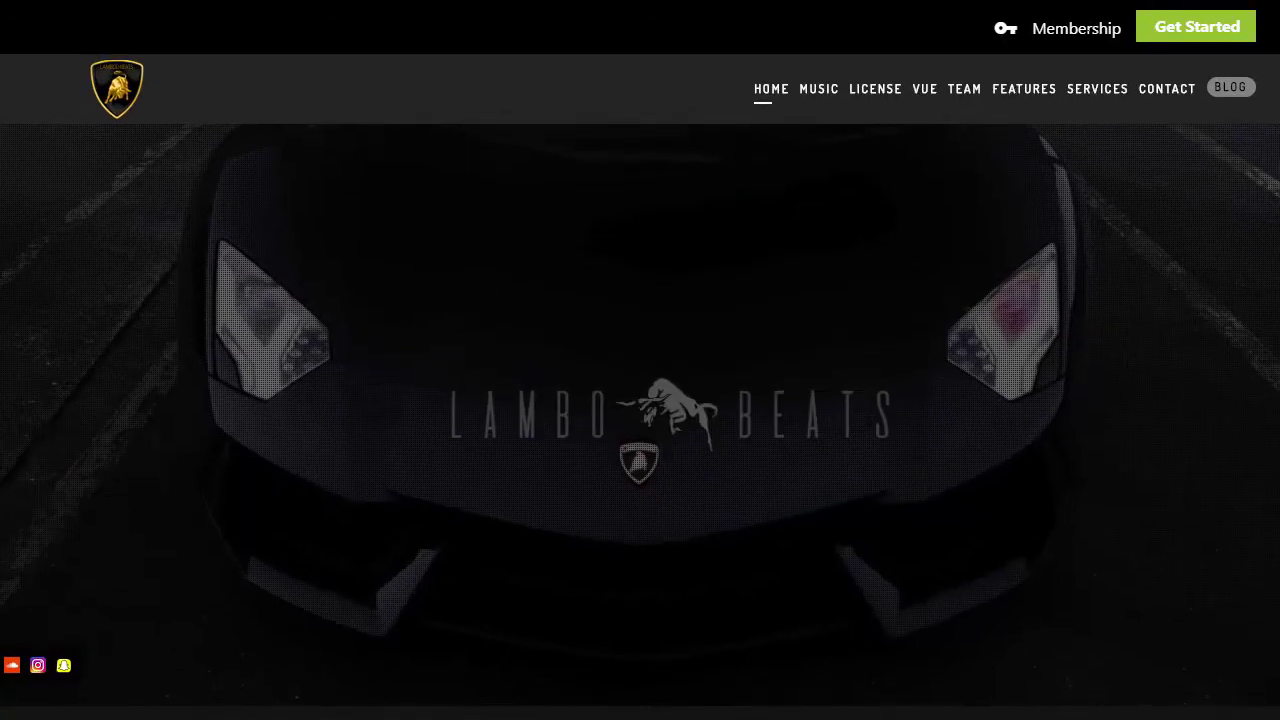
{"action": "scroll", "coordinate": [1105, 340], "scroll_direction": "down", "scroll_amount": 10}
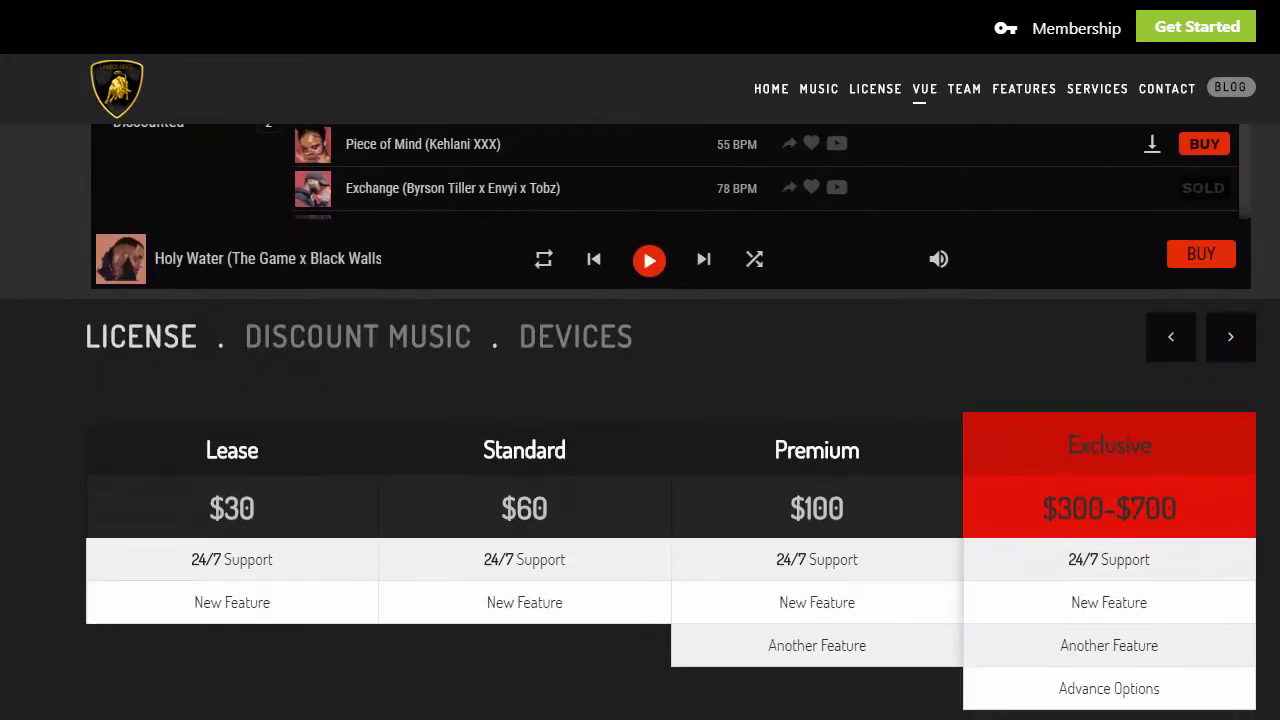
{"action": "key", "text": "Home"}
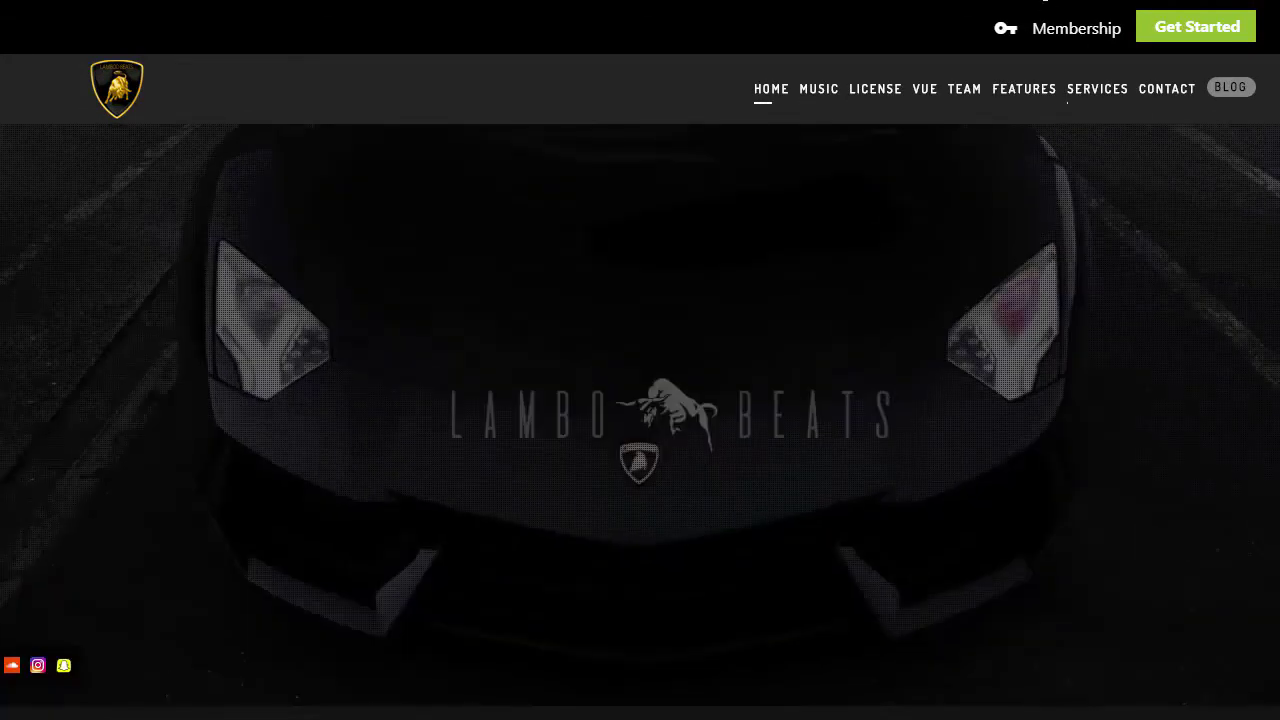
Go to the site's Music section and examine the page between the header banner and the beat player
{"action": "left_click", "coordinate": [825, 89]}
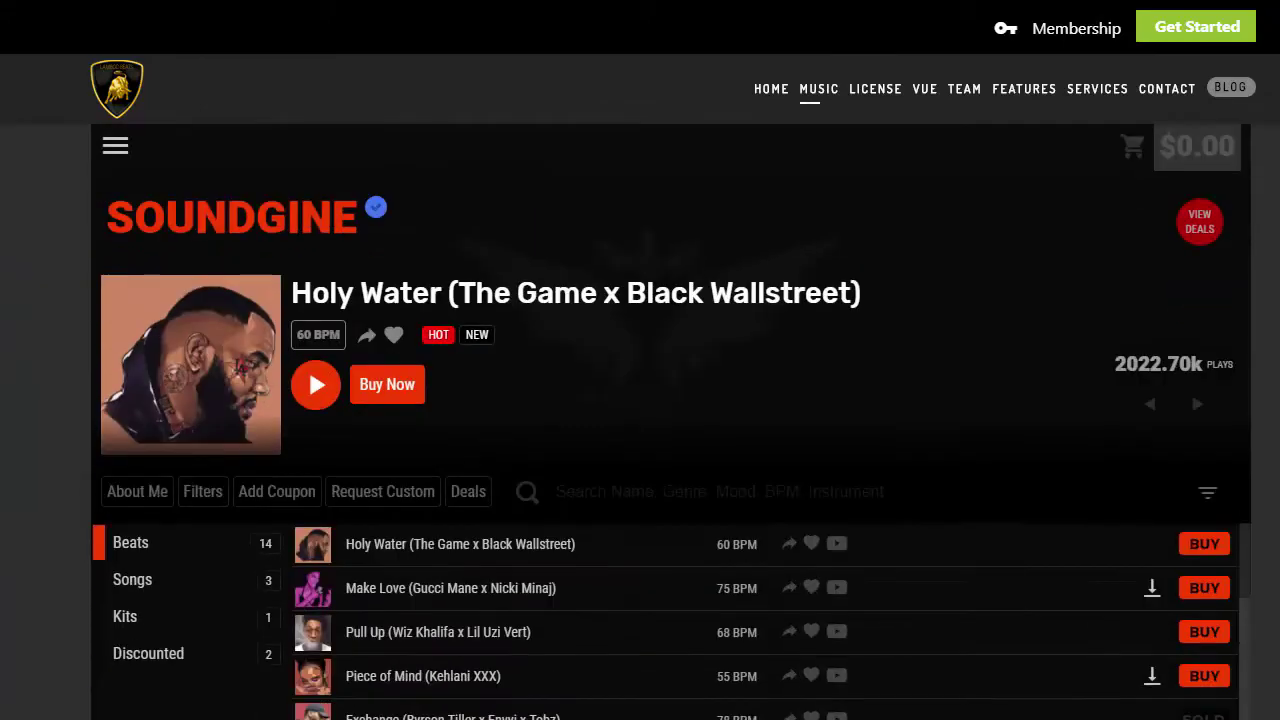
{"action": "scroll", "coordinate": [955, 323], "scroll_direction": "down", "scroll_amount": 15}
{"action": "key", "text": "Home"}
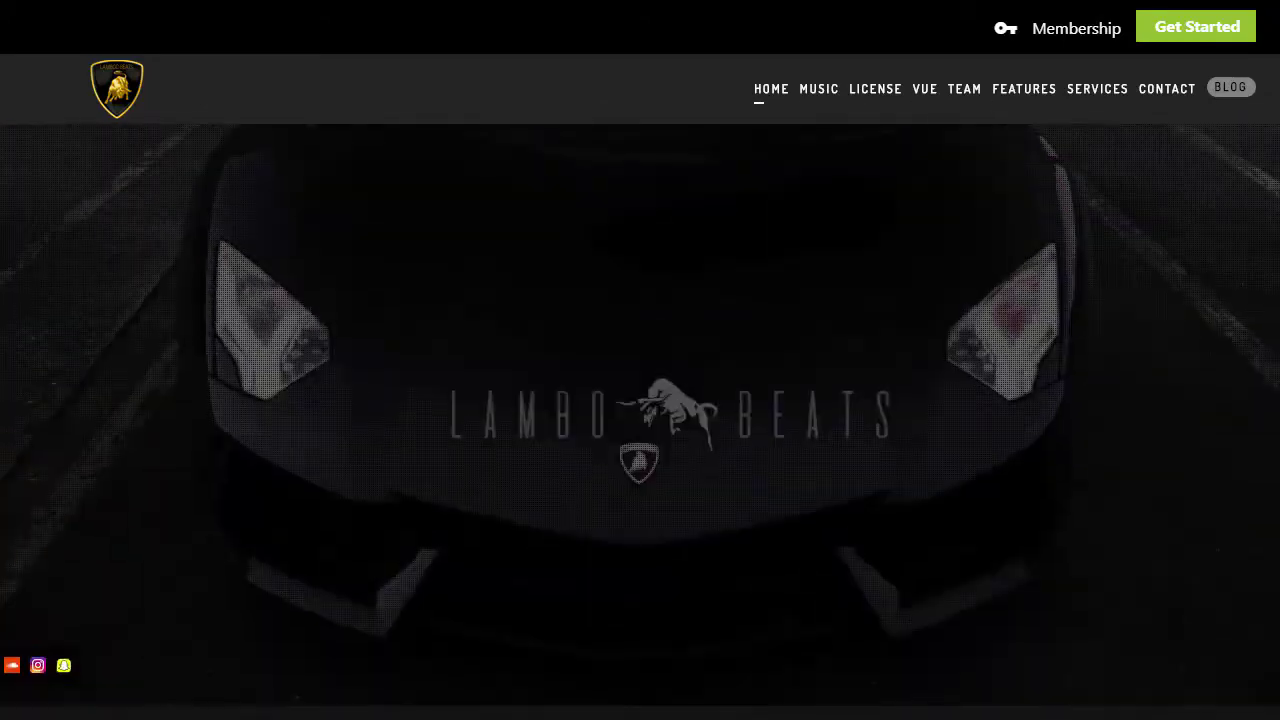
{"action": "scroll", "coordinate": [640, 420], "scroll_direction": "down", "scroll_amount": 15}
{"action": "key", "text": "Home"}
{"action": "scroll", "coordinate": [640, 420], "scroll_direction": "down", "scroll_amount": 15}
{"action": "key", "text": "Home"}
{"action": "scroll", "coordinate": [640, 420], "scroll_direction": "down", "scroll_amount": 5}
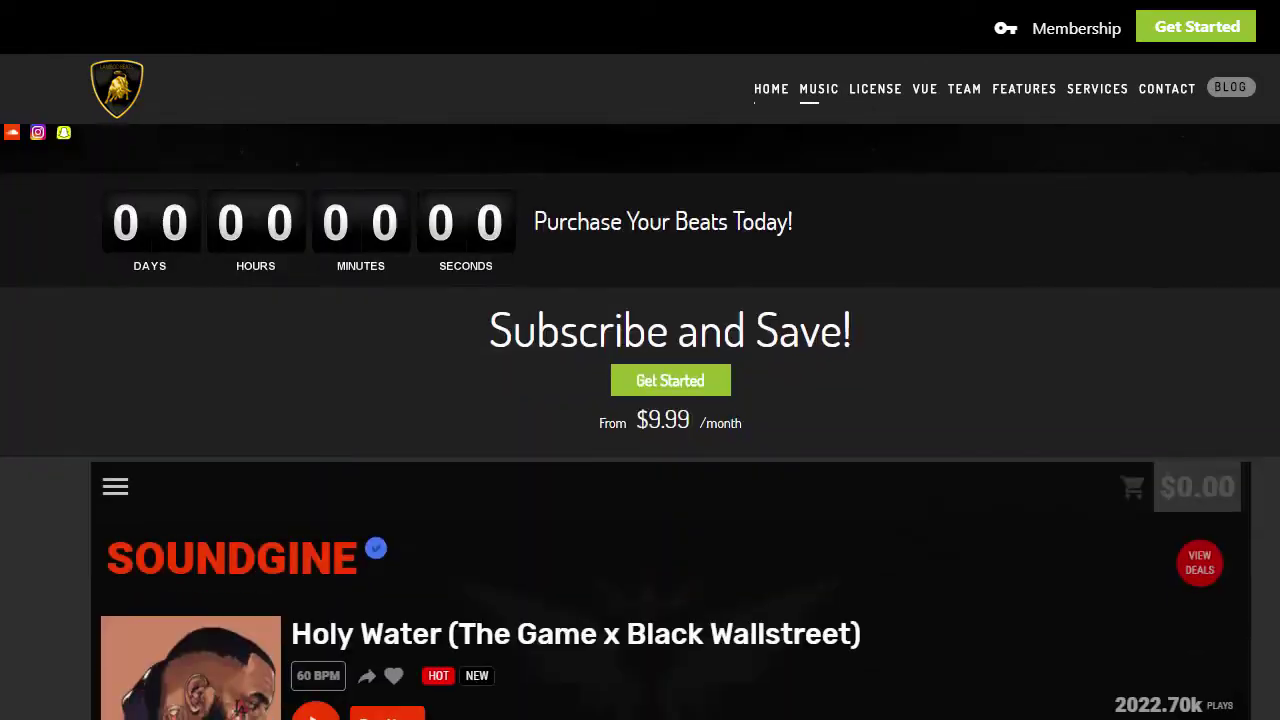
{"action": "scroll", "coordinate": [1190, 520], "scroll_direction": "down", "scroll_amount": 5}
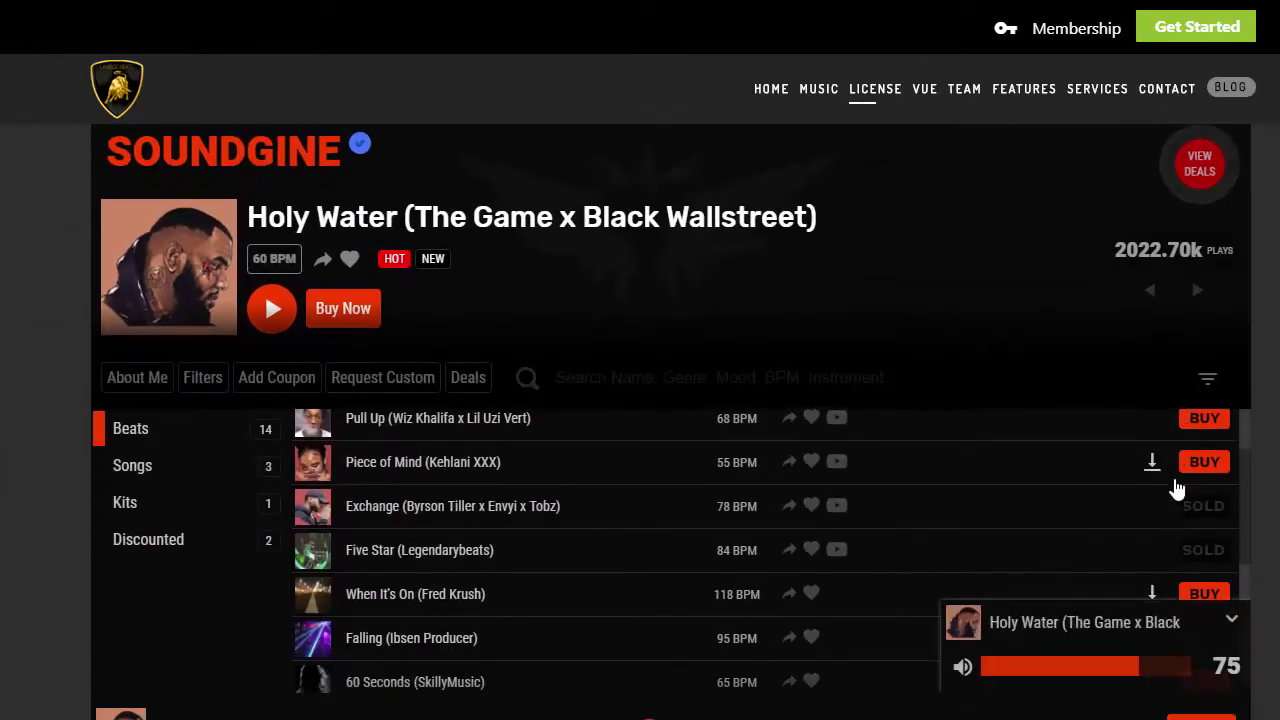
View the license purchase options for the beat "Holy Water (The Game x Black Wallstreet)" and close them again
{"action": "scroll", "coordinate": [1177, 488], "scroll_direction": "up", "scroll_amount": 3}
{"action": "left_click", "coordinate": [1207, 482]}
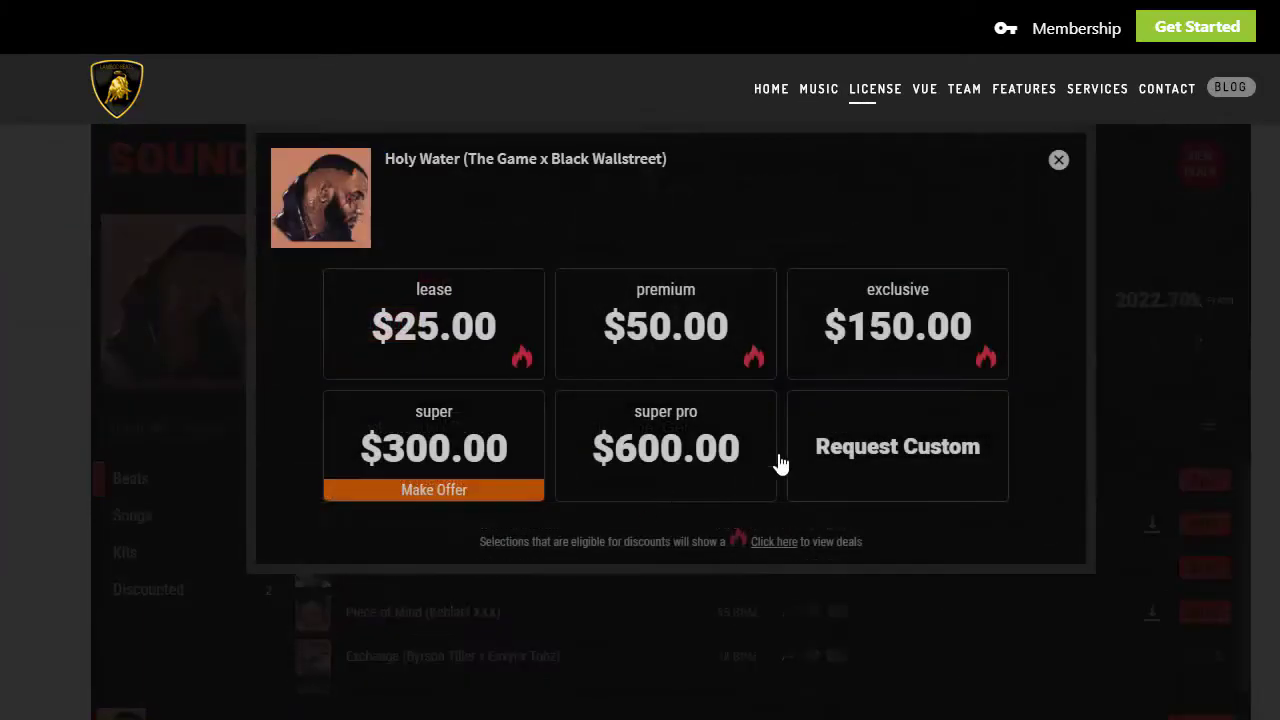
{"action": "left_click", "coordinate": [1058, 161]}
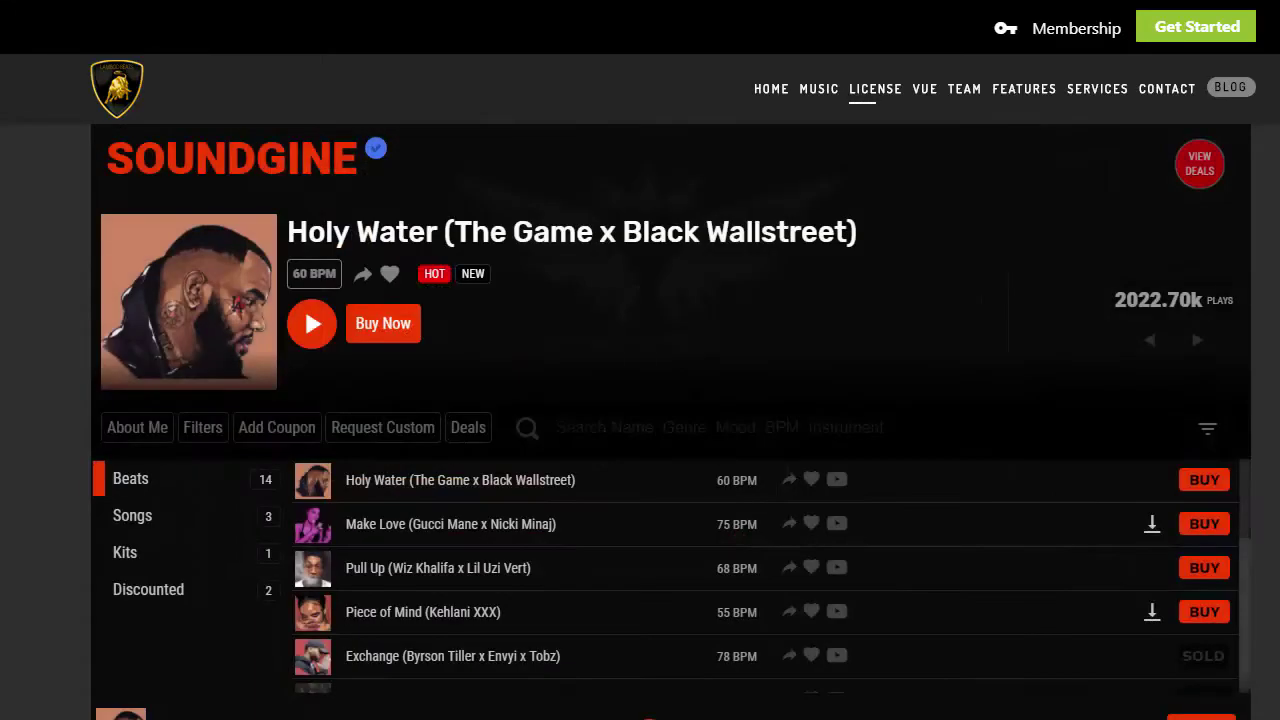
{"action": "scroll", "coordinate": [995, 582], "scroll_direction": "up", "scroll_amount": 6}
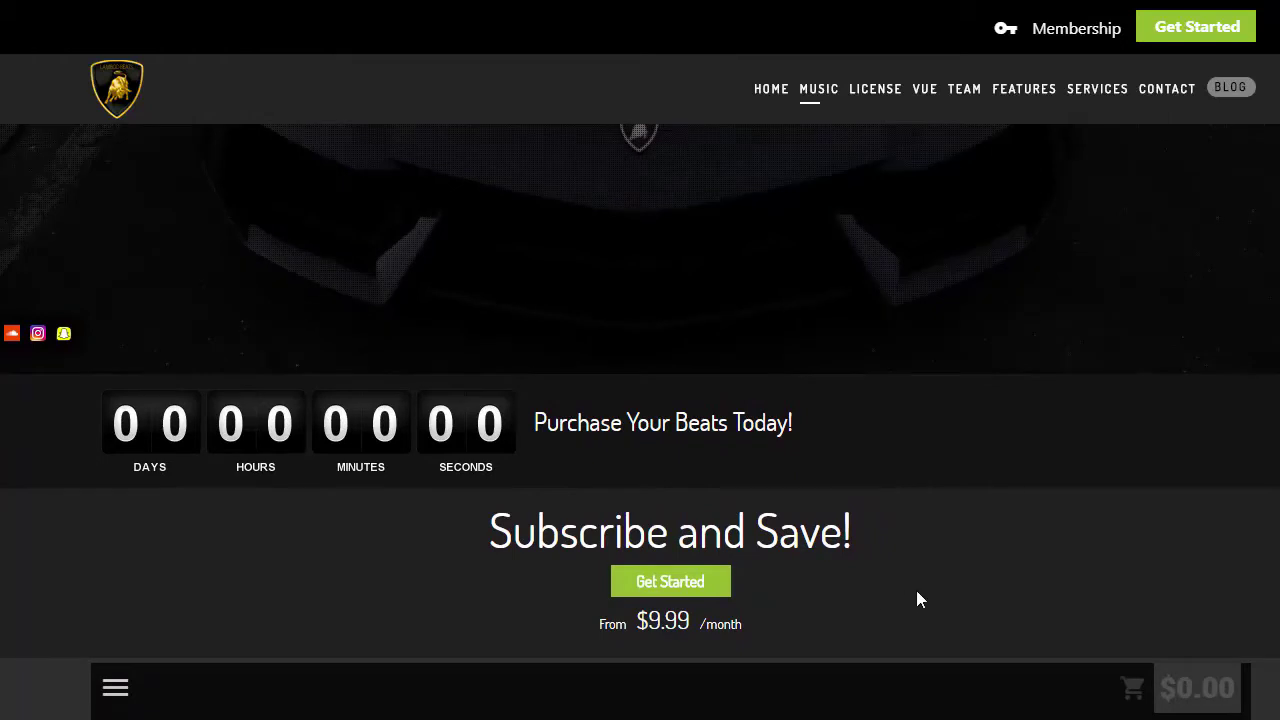
Open the sign-up form for the Pro plan by way of the Subscribe and Save offer's plan list
{"action": "scroll", "coordinate": [916, 592], "scroll_direction": "down", "scroll_amount": 1}
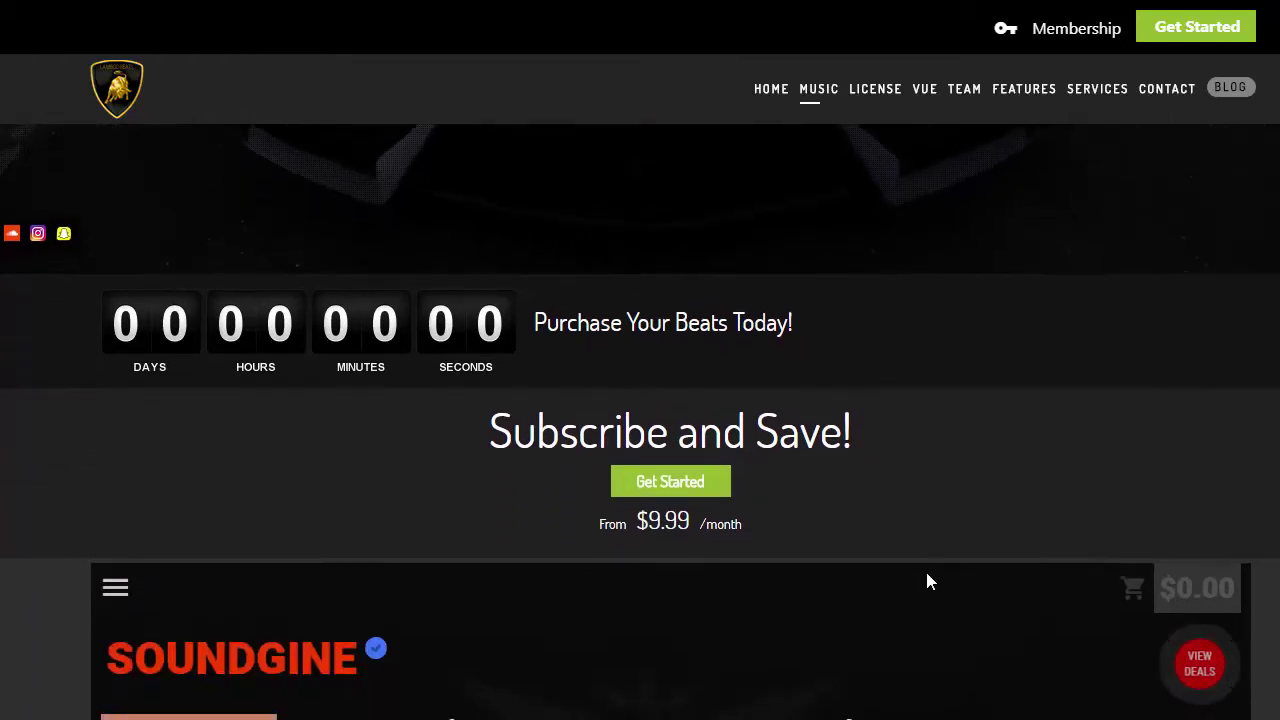
{"action": "left_click", "coordinate": [682, 488]}
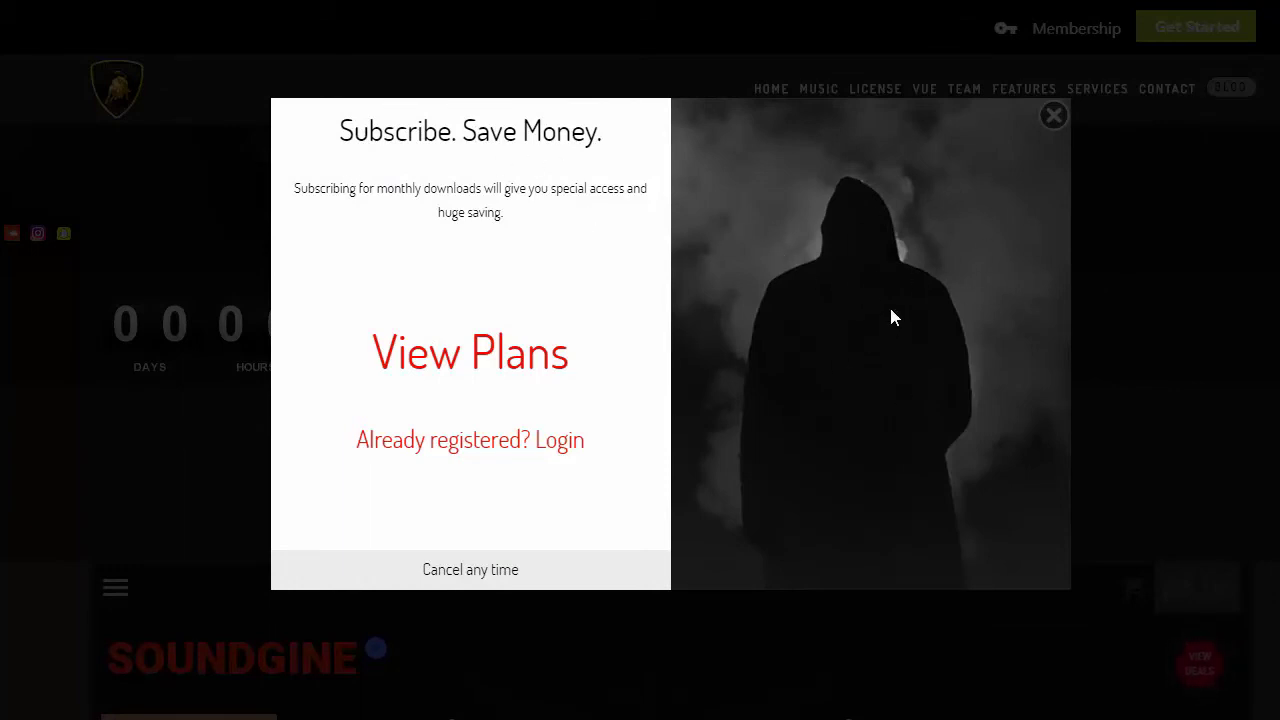
{"action": "left_click", "coordinate": [399, 357]}
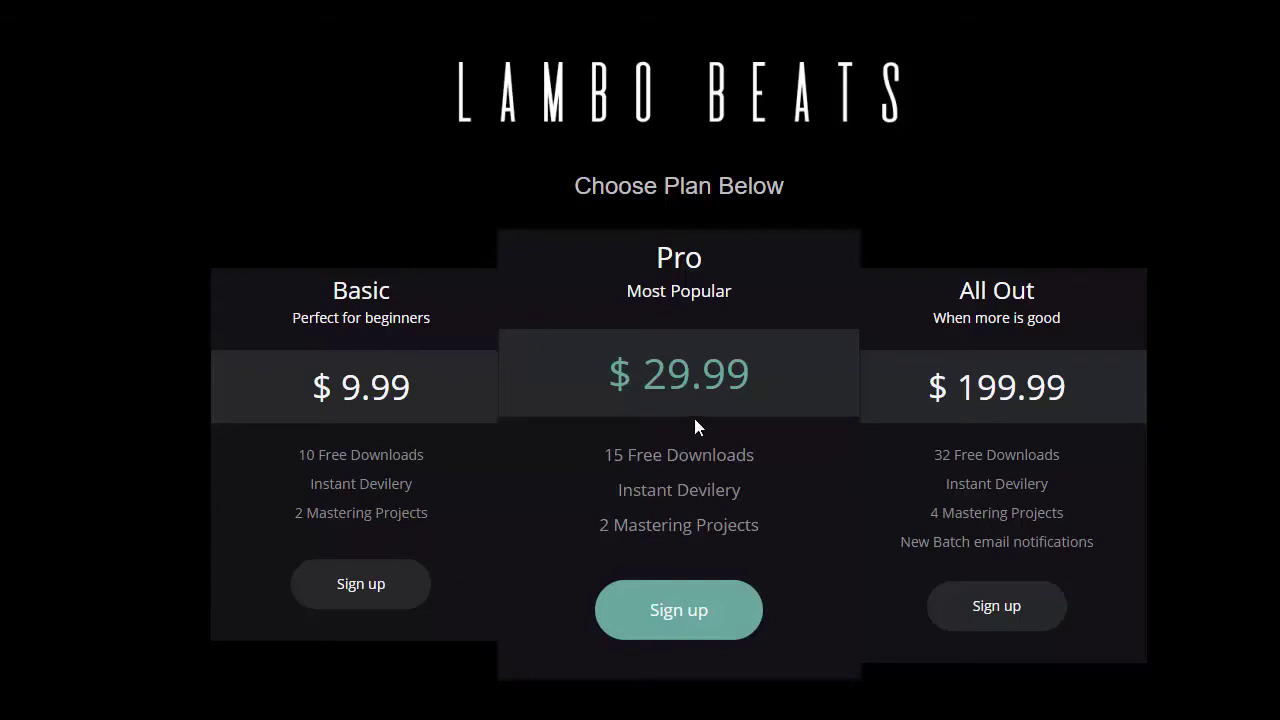
{"action": "left_click", "coordinate": [679, 620]}
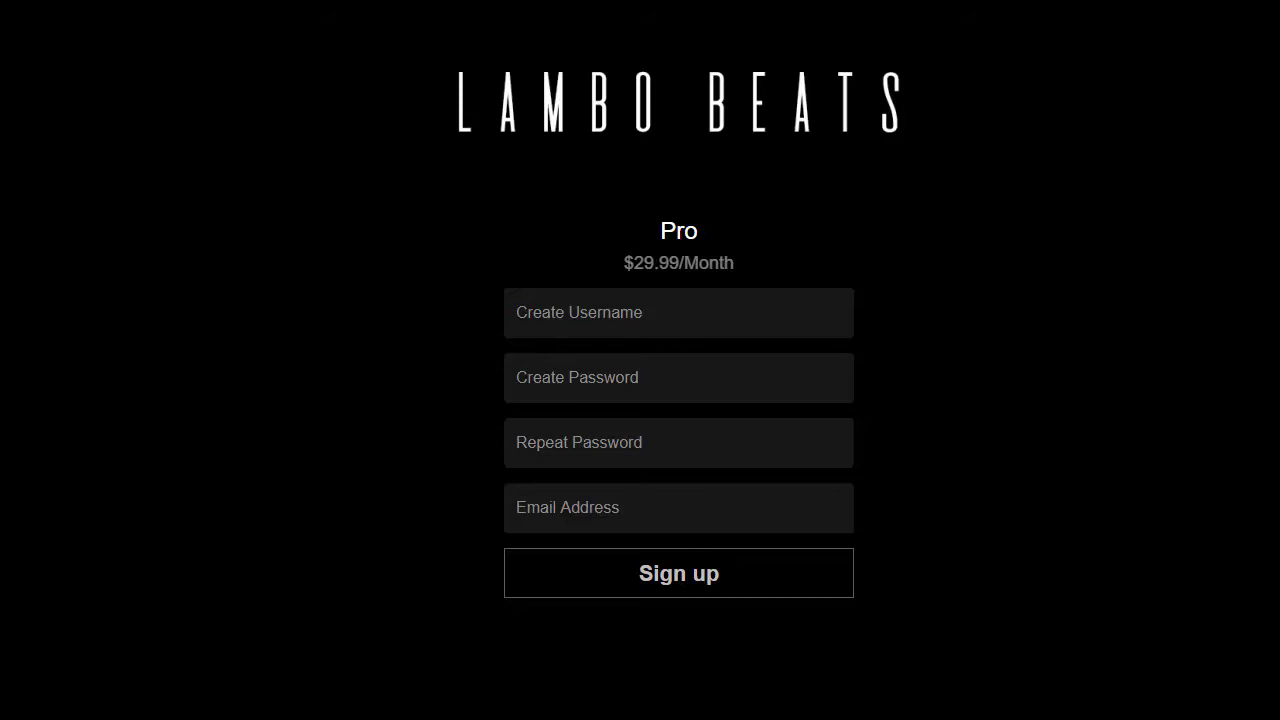
Return to the Lambo Beats home page and view its Subscribe and Save banner
{"action": "key", "text": "Return"}
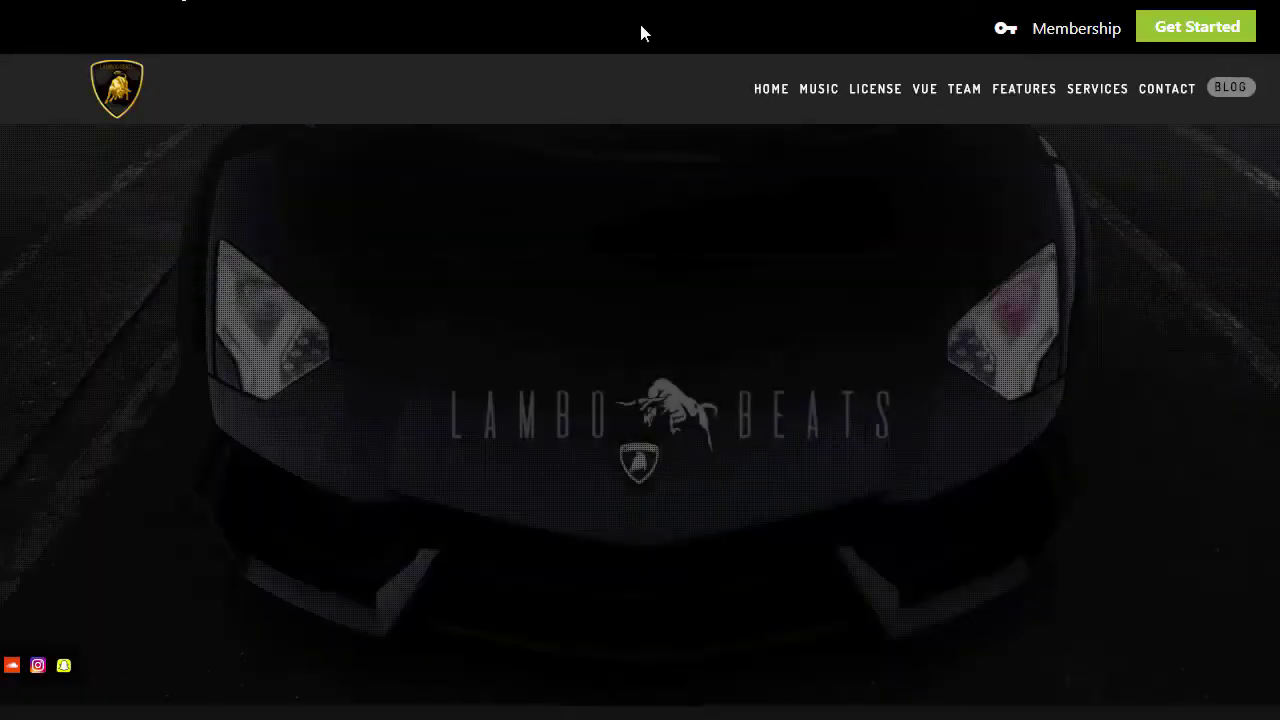
{"action": "scroll", "coordinate": [711, 474], "scroll_direction": "down", "scroll_amount": 10}
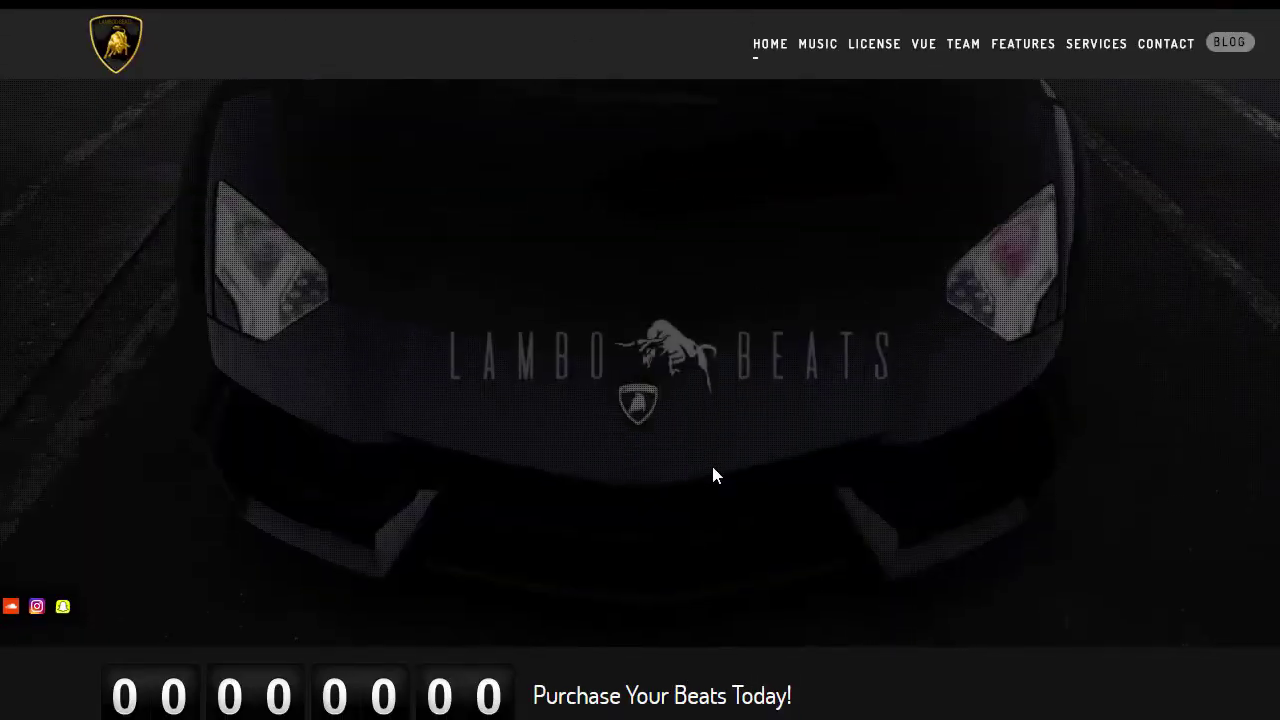
{"action": "scroll", "coordinate": [711, 474], "scroll_direction": "up", "scroll_amount": 4}
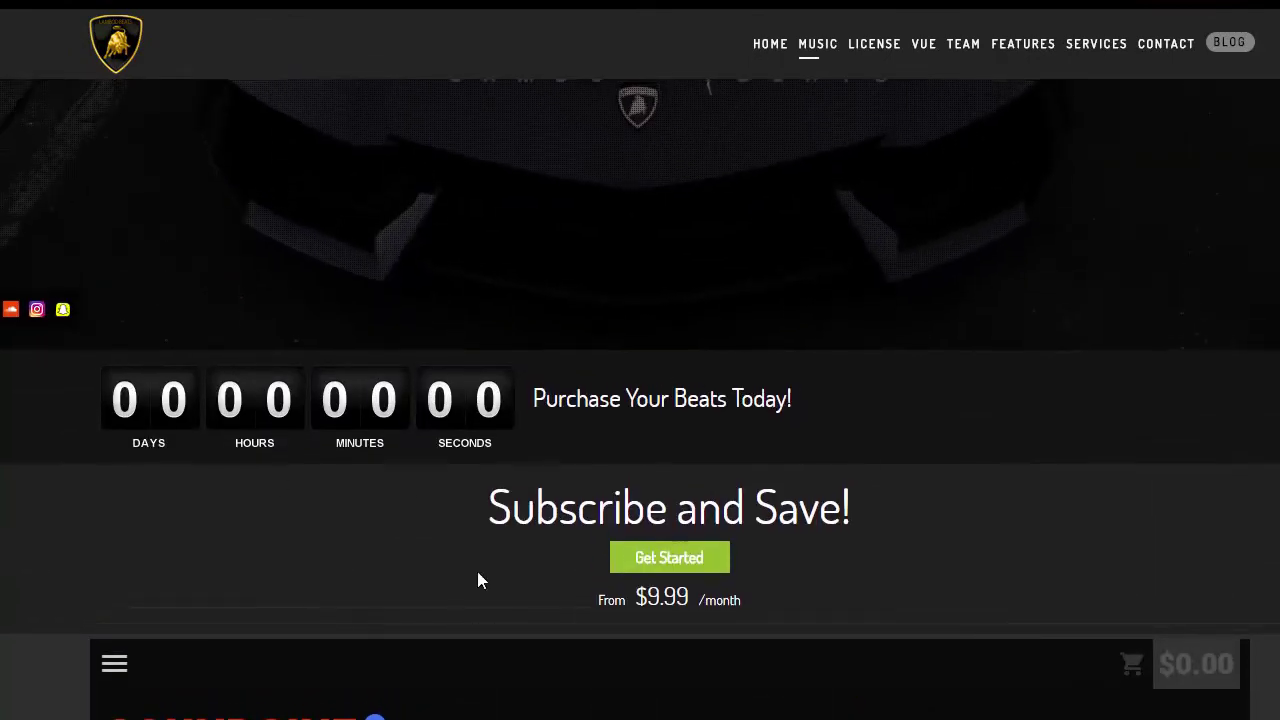
{"action": "scroll", "coordinate": [640, 400], "scroll_direction": "down", "scroll_amount": 1}
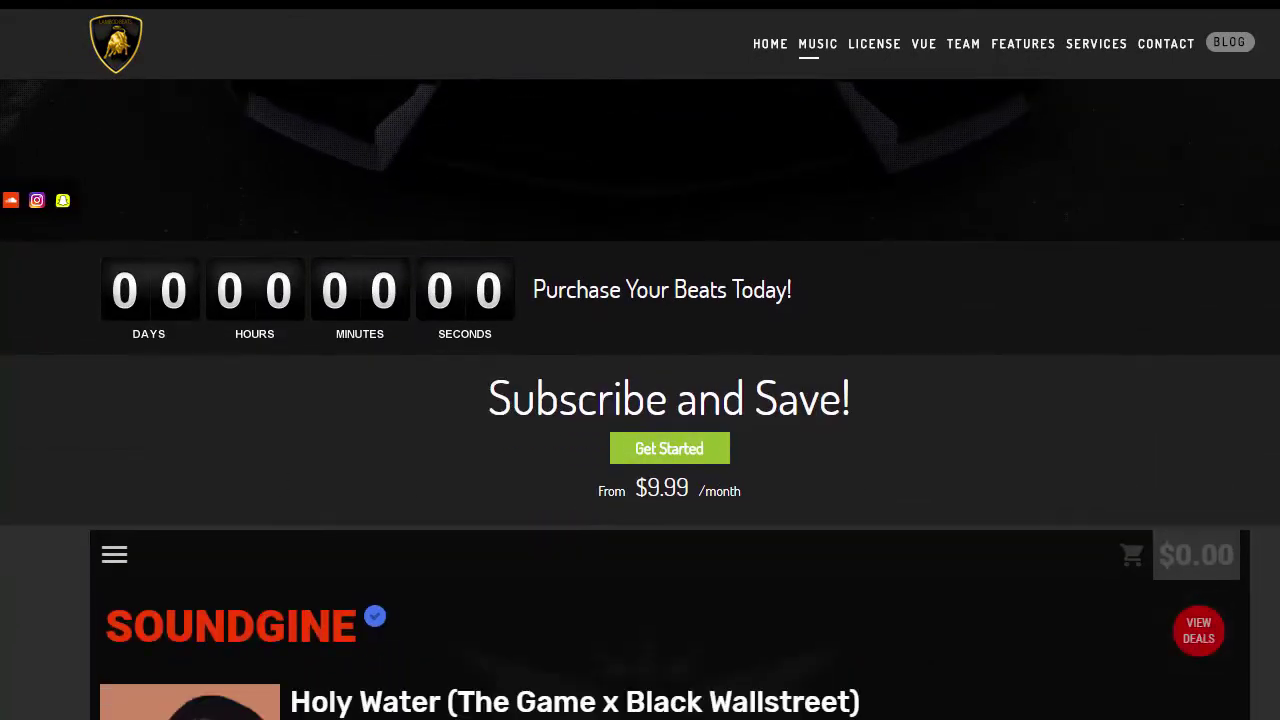
View the subscription offer linked from the Get Started option in the site's header and close it again
{"action": "scroll", "coordinate": [640, 400], "scroll_direction": "up", "scroll_amount": 4}
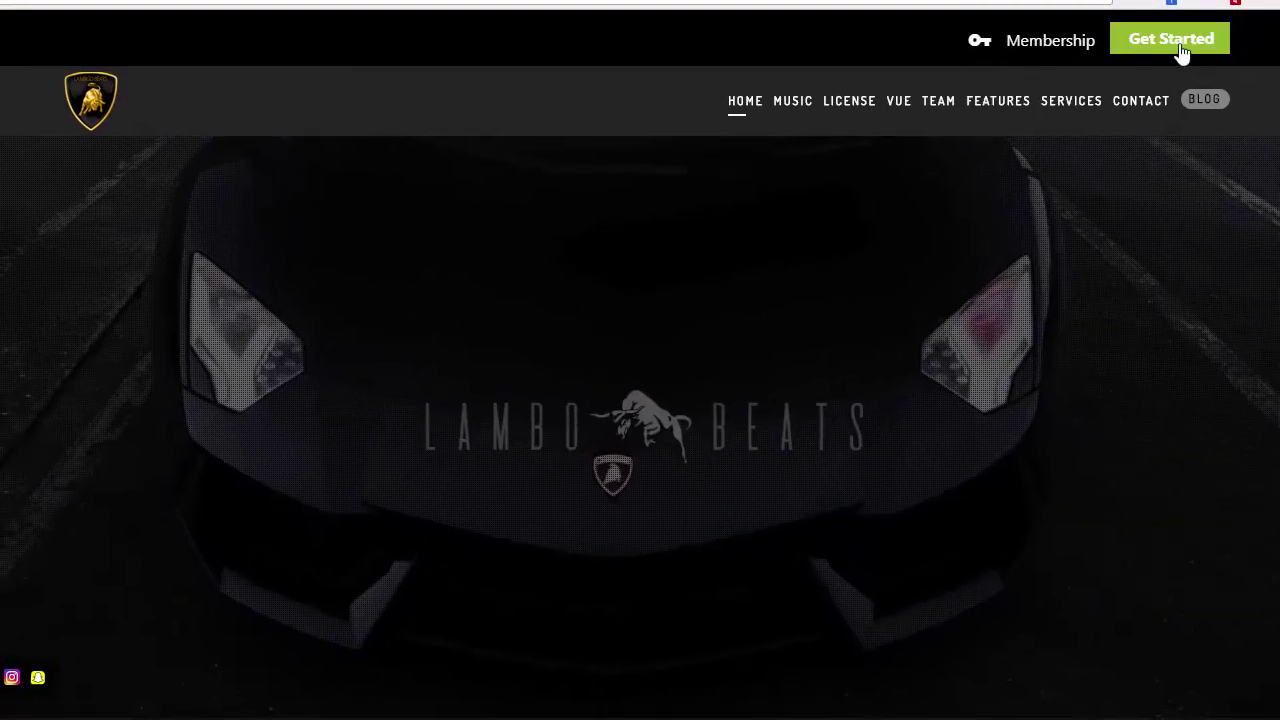
{"action": "left_click", "coordinate": [1180, 48]}
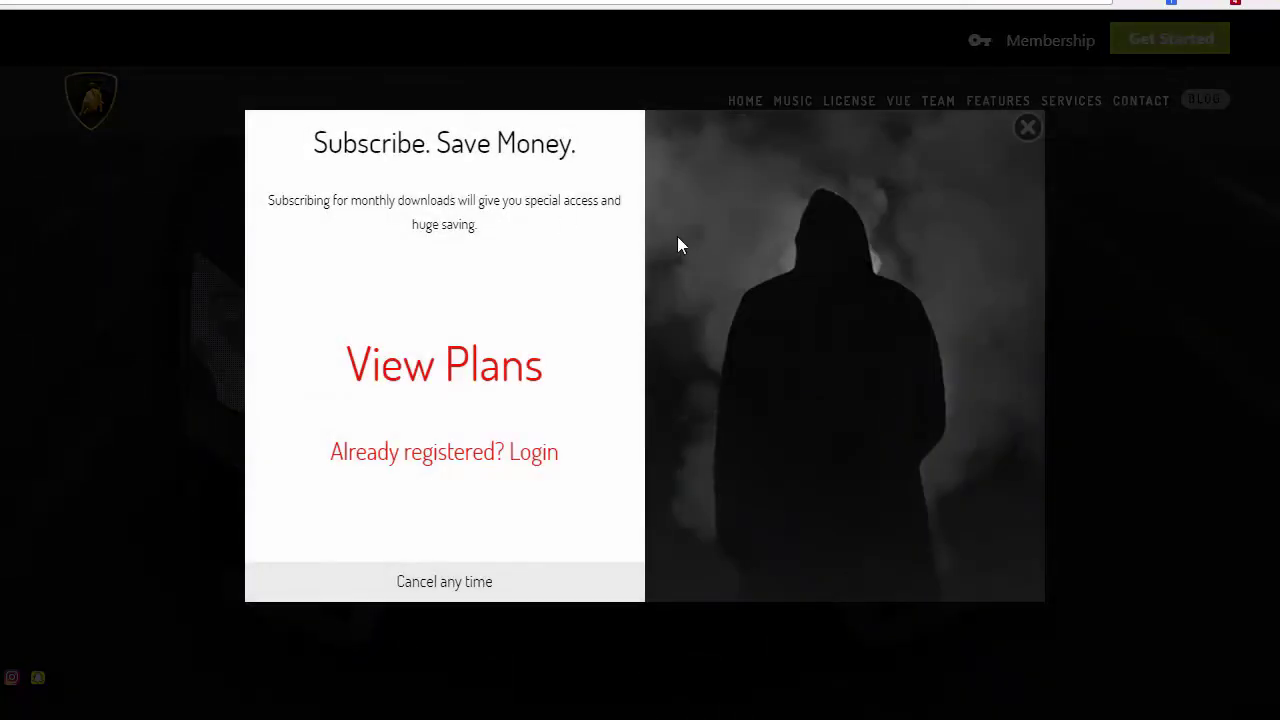
{"action": "left_click", "coordinate": [1029, 129]}
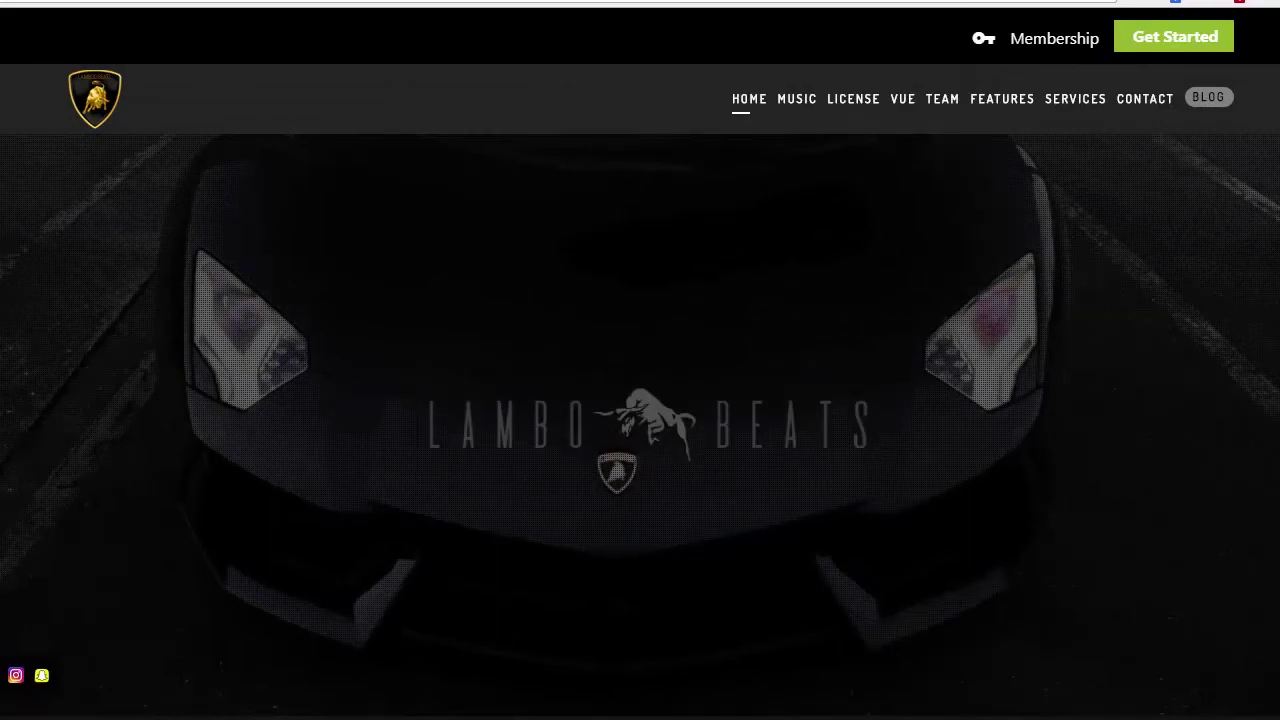
Examine how the header, countdown, Subscribe and Save banner and beat player are arranged on the home page
{"action": "scroll", "coordinate": [772, 675], "scroll_direction": "down", "scroll_amount": 2}
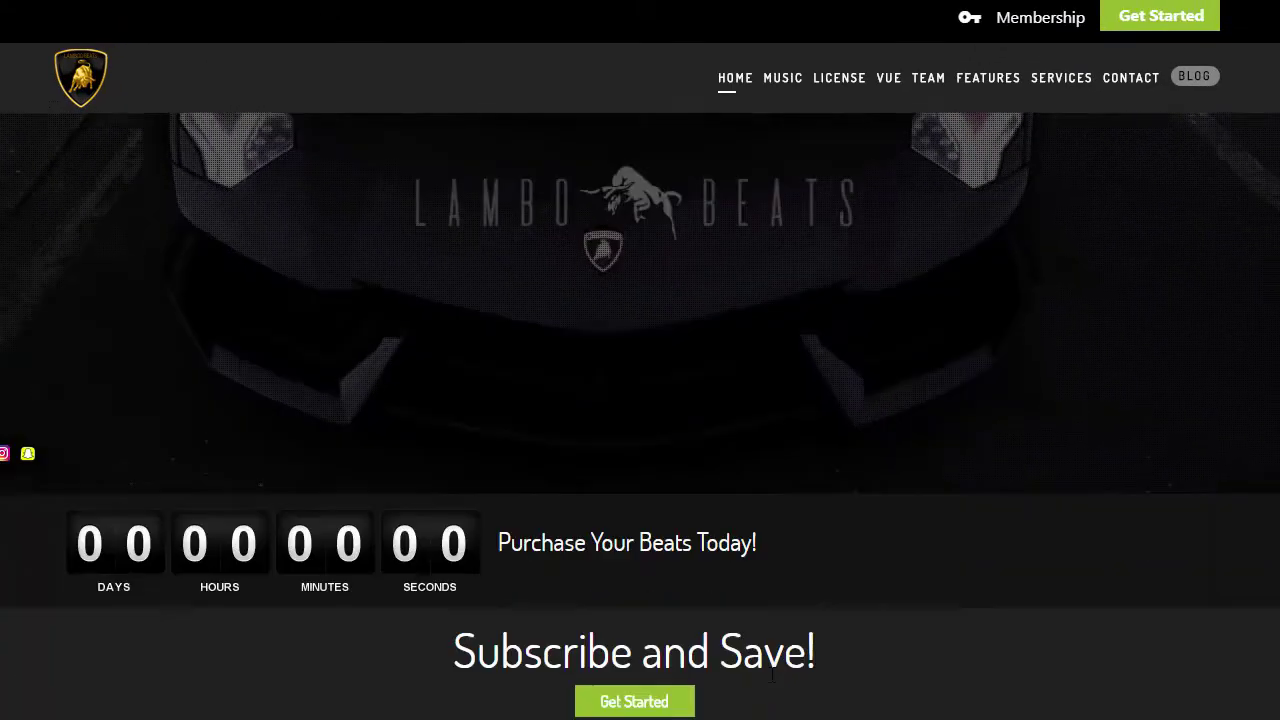
{"action": "scroll", "coordinate": [772, 675], "scroll_direction": "down", "scroll_amount": 15}
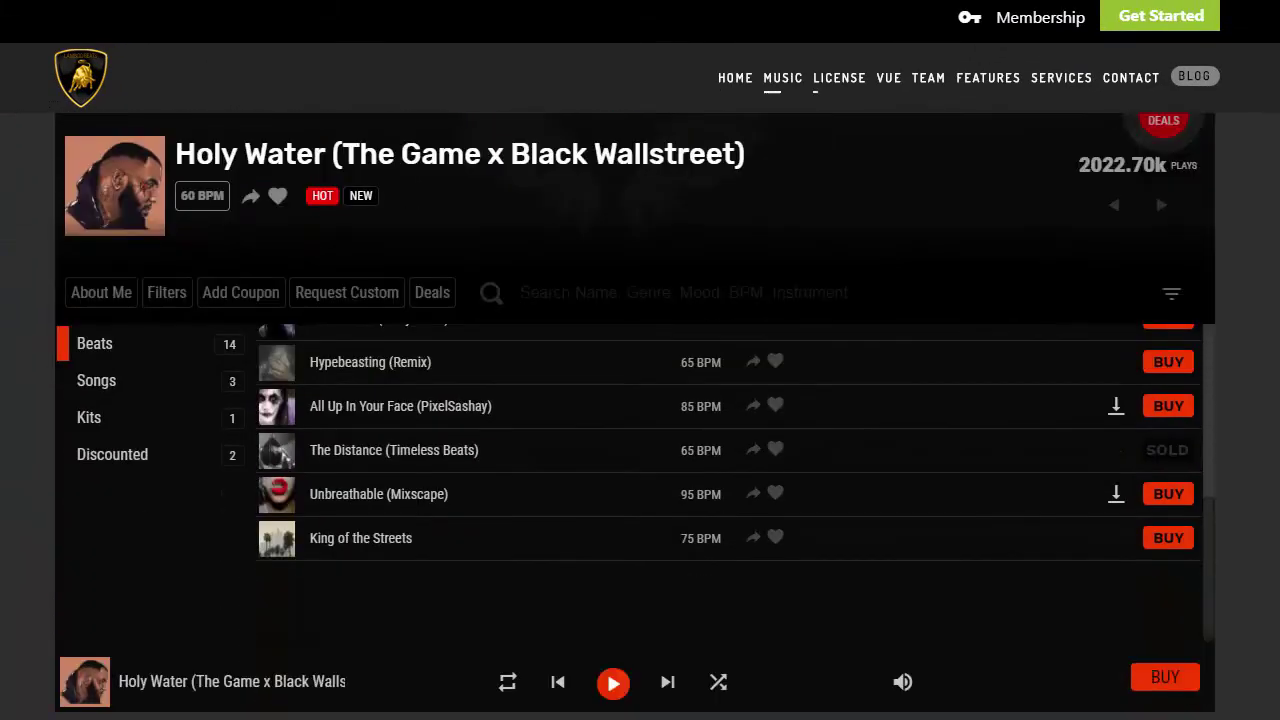
{"action": "scroll", "coordinate": [640, 400], "scroll_direction": "up", "scroll_amount": 15}
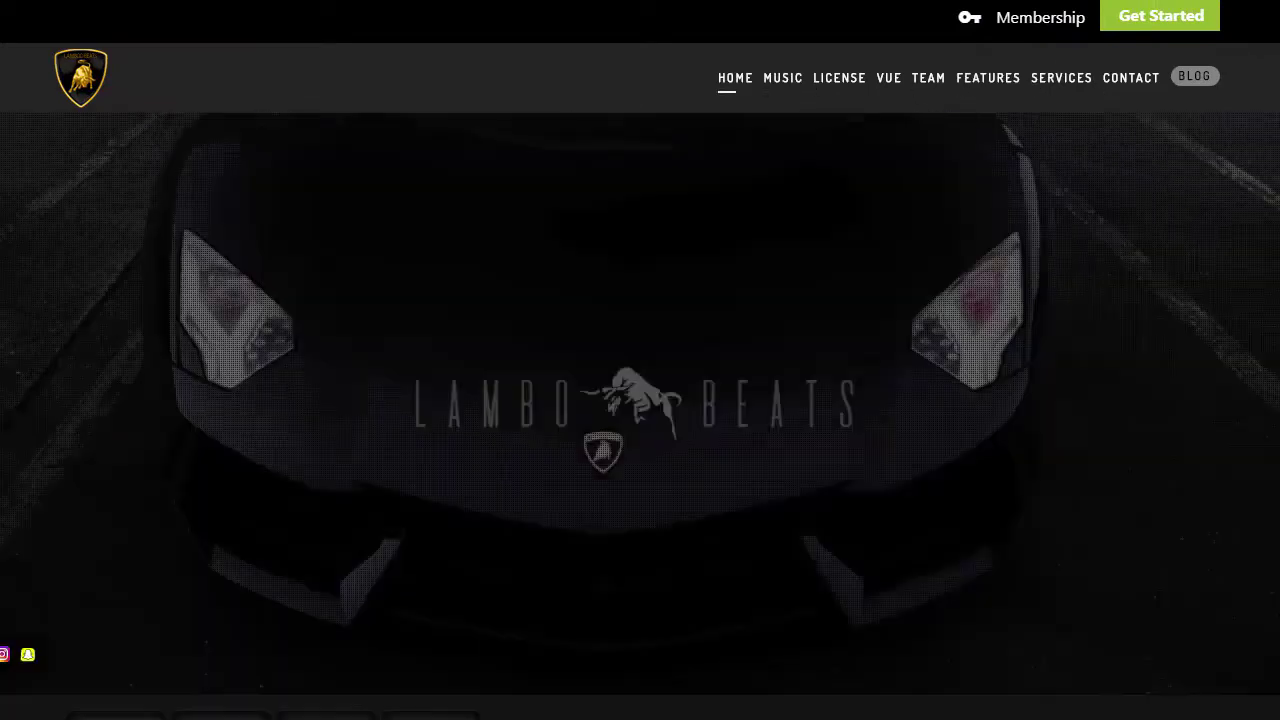
{"action": "scroll", "coordinate": [640, 400], "scroll_direction": "down", "scroll_amount": 5}
{"action": "scroll", "coordinate": [640, 400], "scroll_direction": "up", "scroll_amount": 5}
{"action": "scroll", "coordinate": [640, 400], "scroll_direction": "down", "scroll_amount": 2}
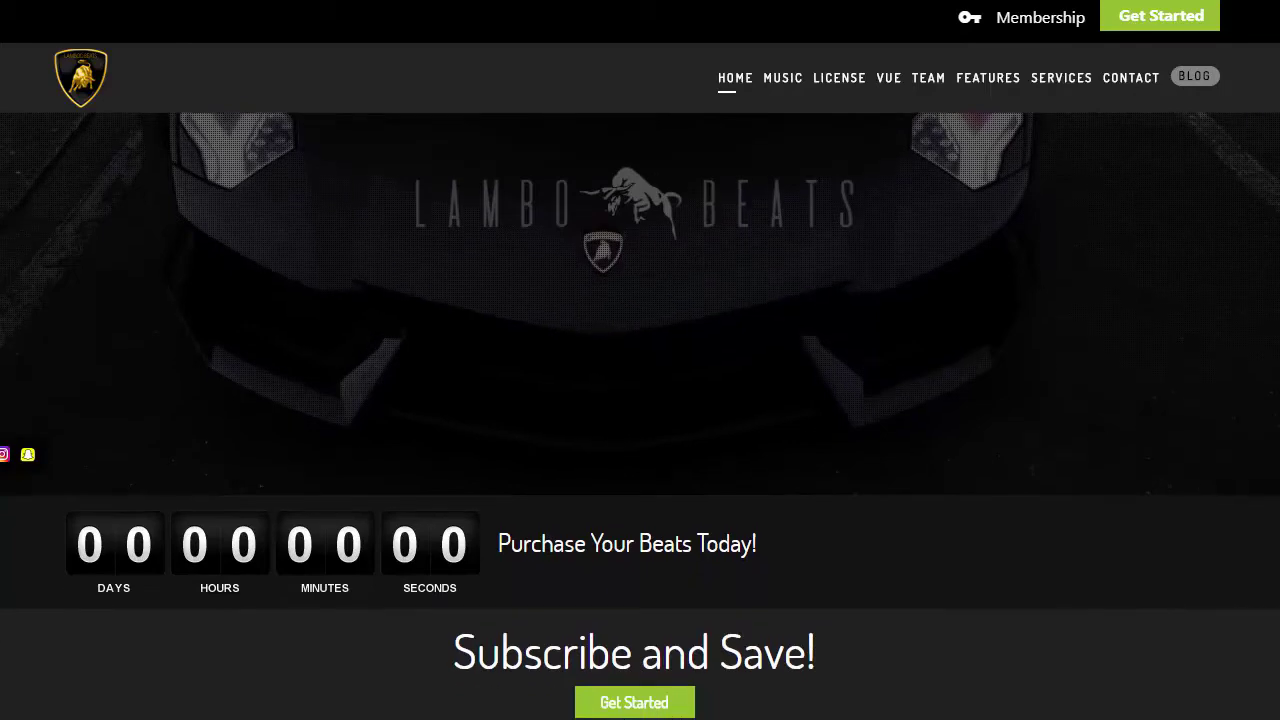
{"action": "scroll", "coordinate": [760, 695], "scroll_direction": "down", "scroll_amount": 2}
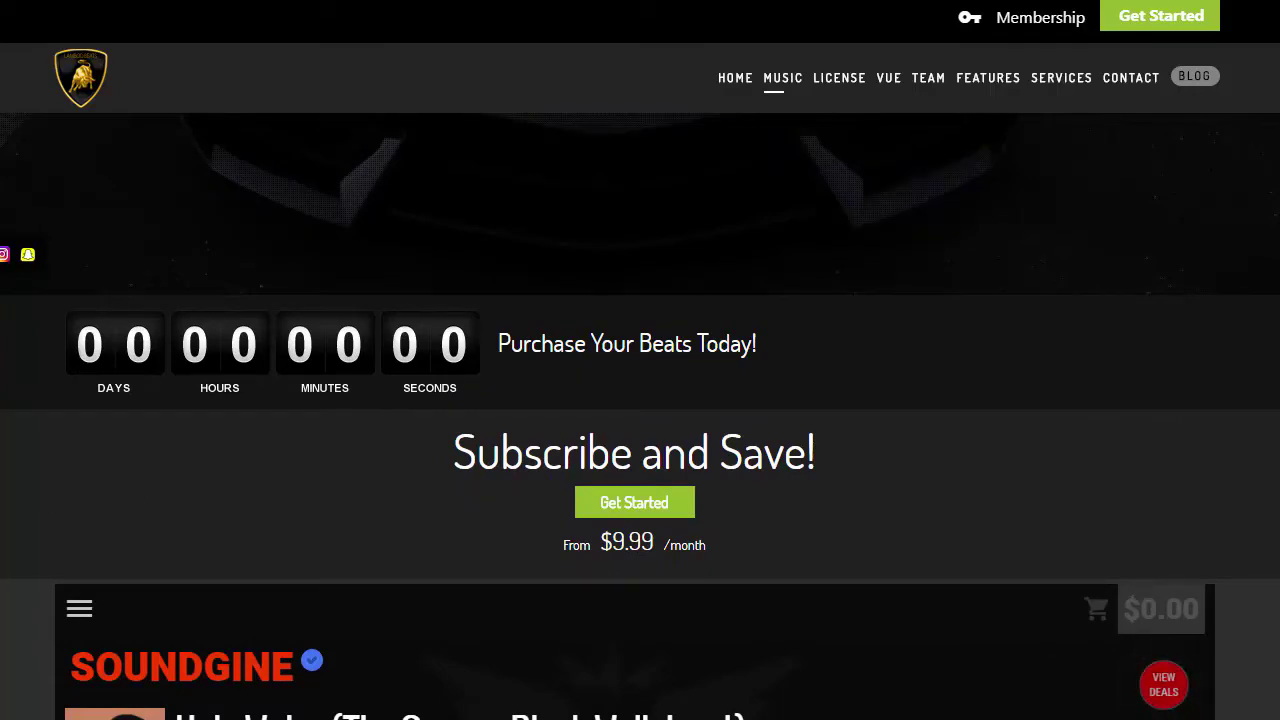
{"action": "scroll", "coordinate": [1052, 446], "scroll_direction": "down", "scroll_amount": 1}
{"action": "scroll", "coordinate": [640, 416], "scroll_direction": "down", "scroll_amount": 3}
{"action": "scroll", "coordinate": [640, 416], "scroll_direction": "up", "scroll_amount": 6}
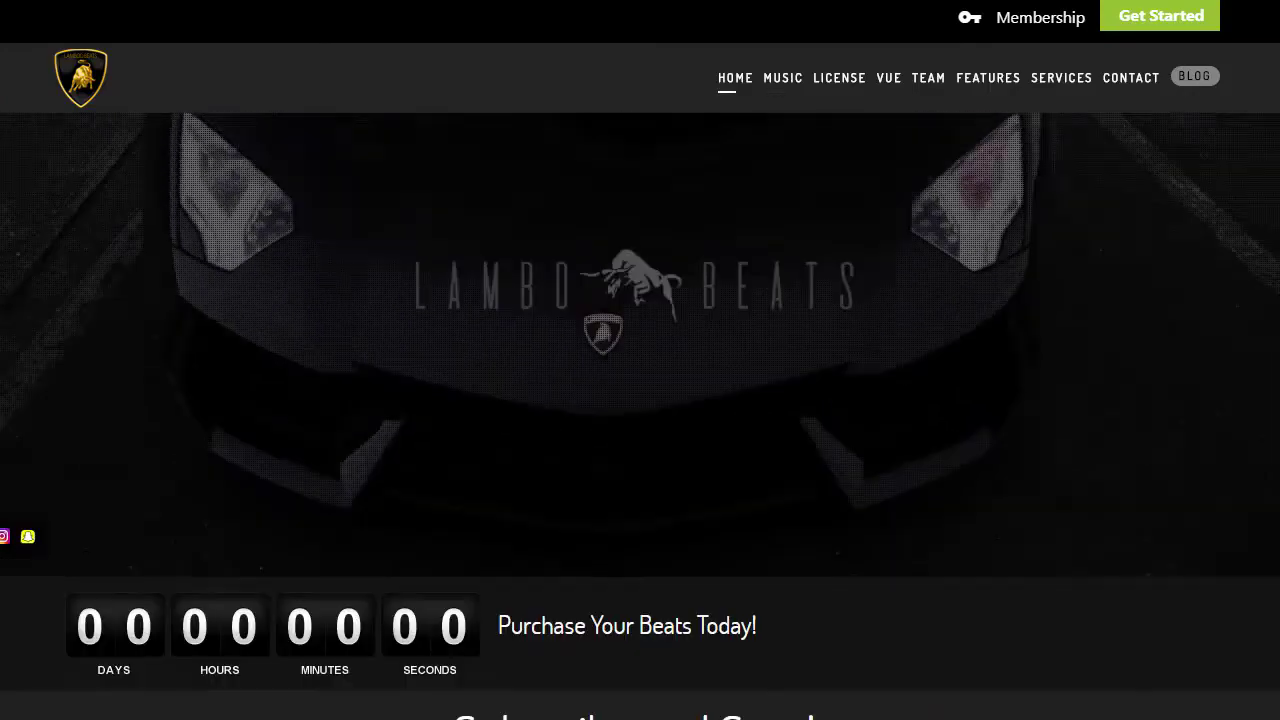
{"action": "scroll", "coordinate": [640, 416], "scroll_direction": "down", "scroll_amount": 8}
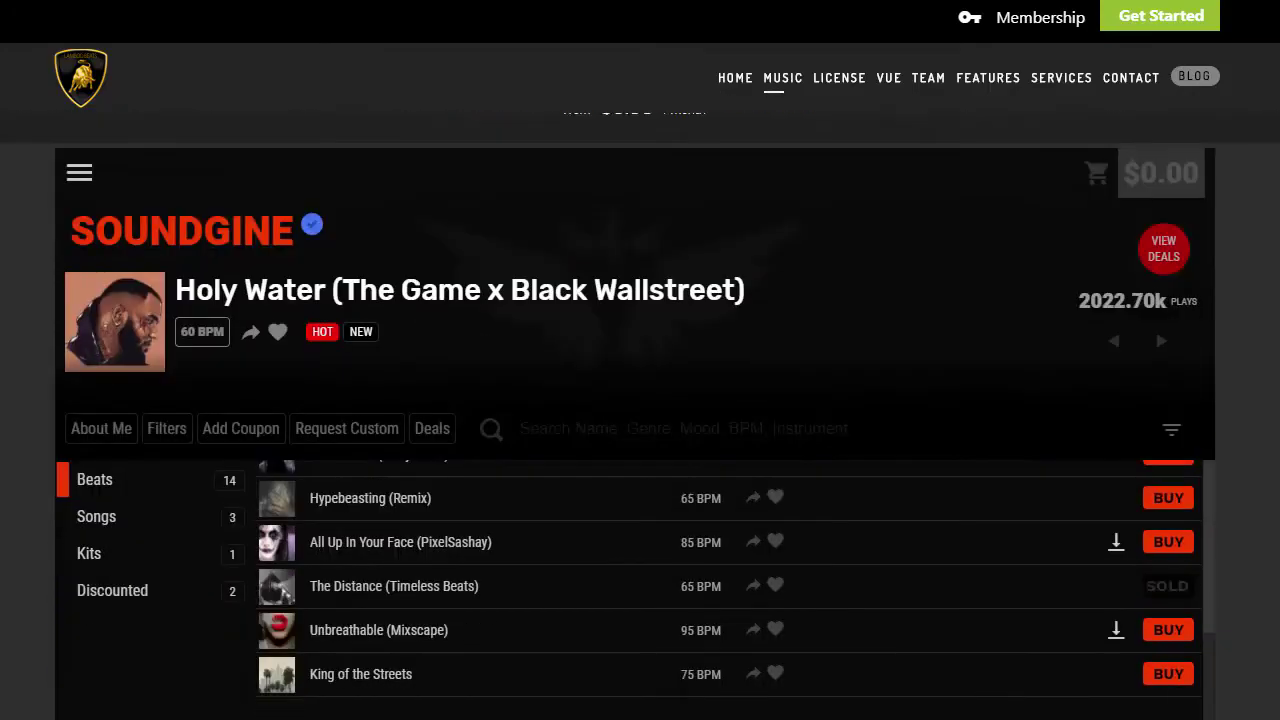
{"action": "scroll", "coordinate": [640, 416], "scroll_direction": "up", "scroll_amount": 10}
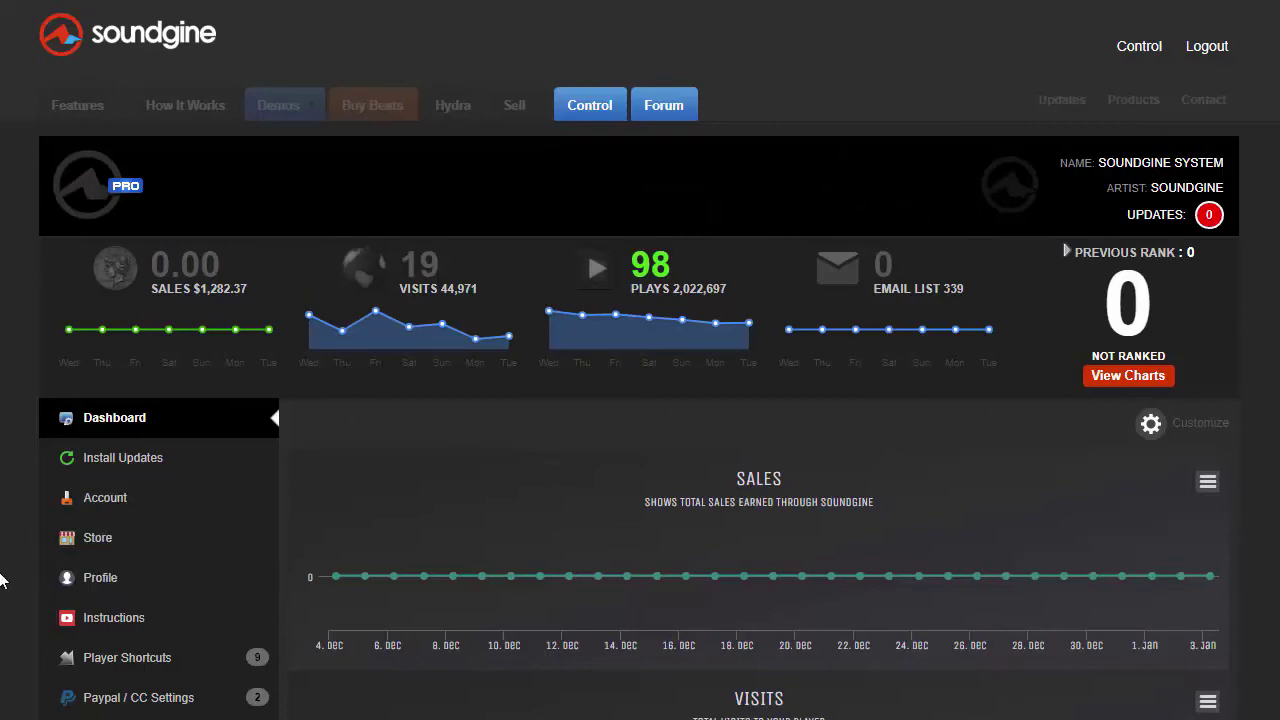
Look over the control dashboard and open the membership plugin's settings page
{"action": "scroll", "coordinate": [5, 578], "scroll_direction": "down", "scroll_amount": 4}
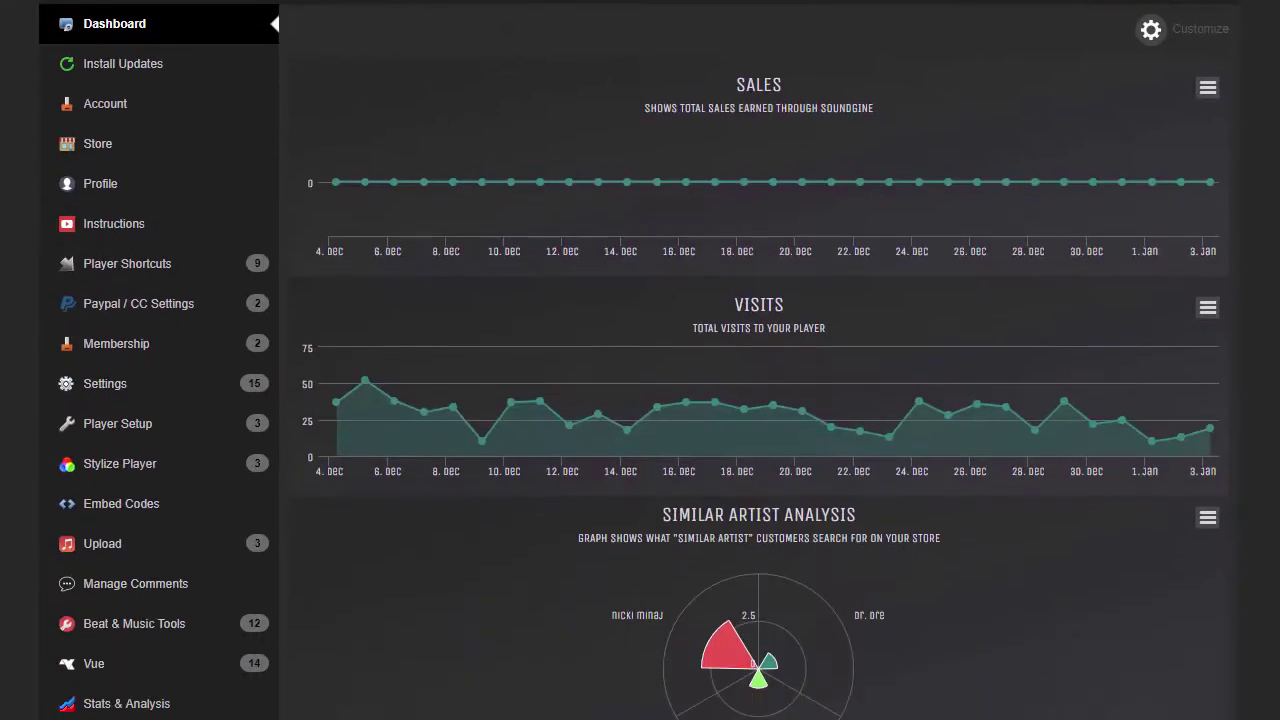
{"action": "scroll", "coordinate": [640, 360], "scroll_direction": "up", "scroll_amount": 3}
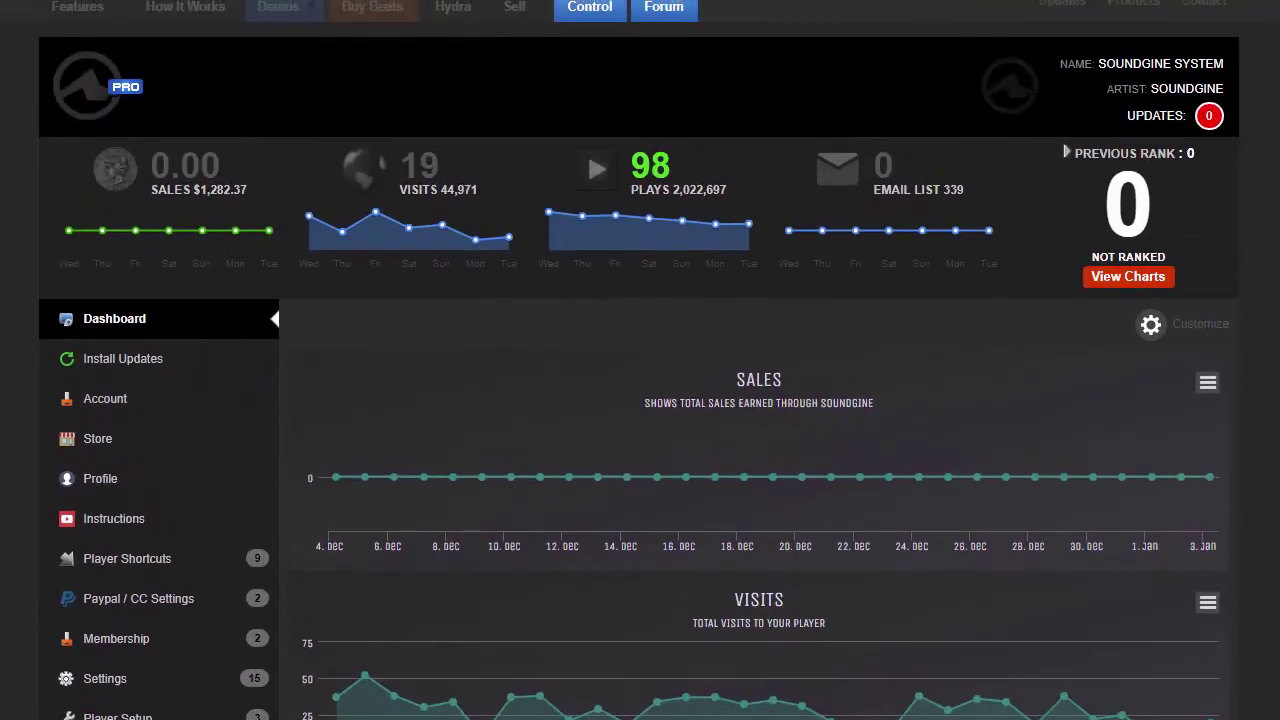
{"action": "scroll", "coordinate": [2, 453], "scroll_direction": "up", "scroll_amount": 1}
{"action": "scroll", "coordinate": [2, 453], "scroll_direction": "down", "scroll_amount": 4}
{"action": "scroll", "coordinate": [2, 453], "scroll_direction": "up", "scroll_amount": 1}
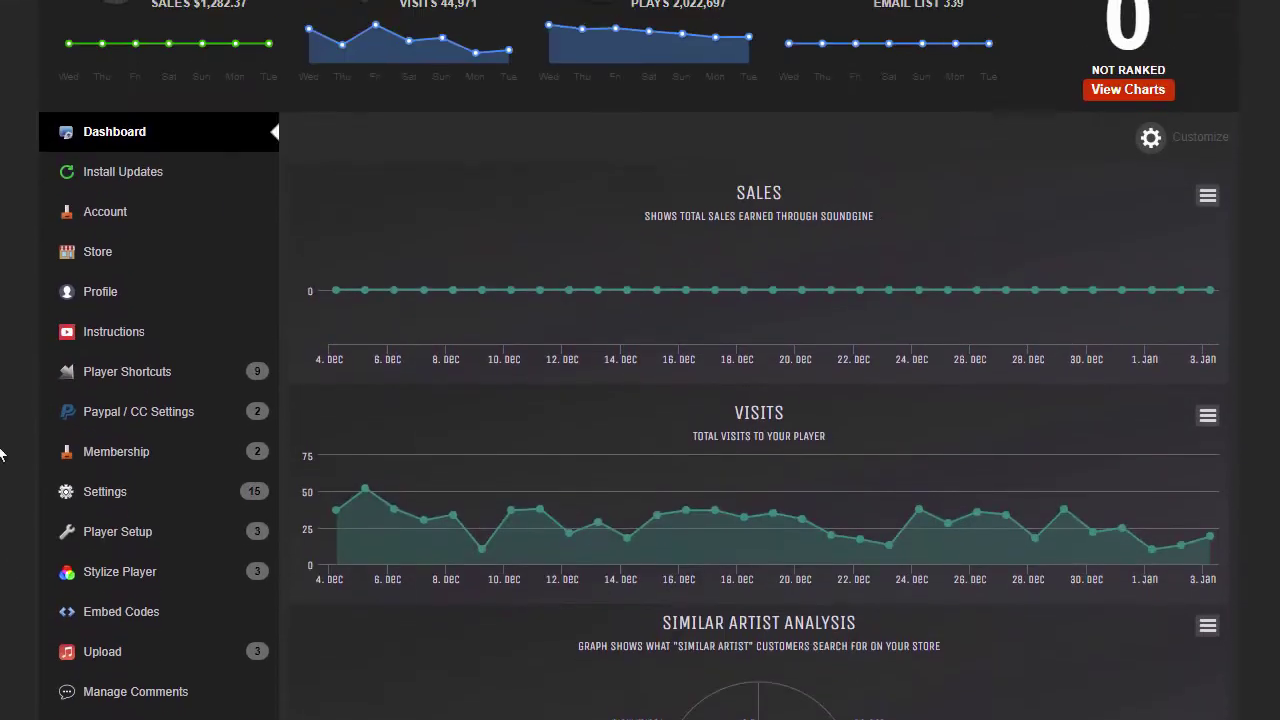
{"action": "left_click", "coordinate": [113, 460]}
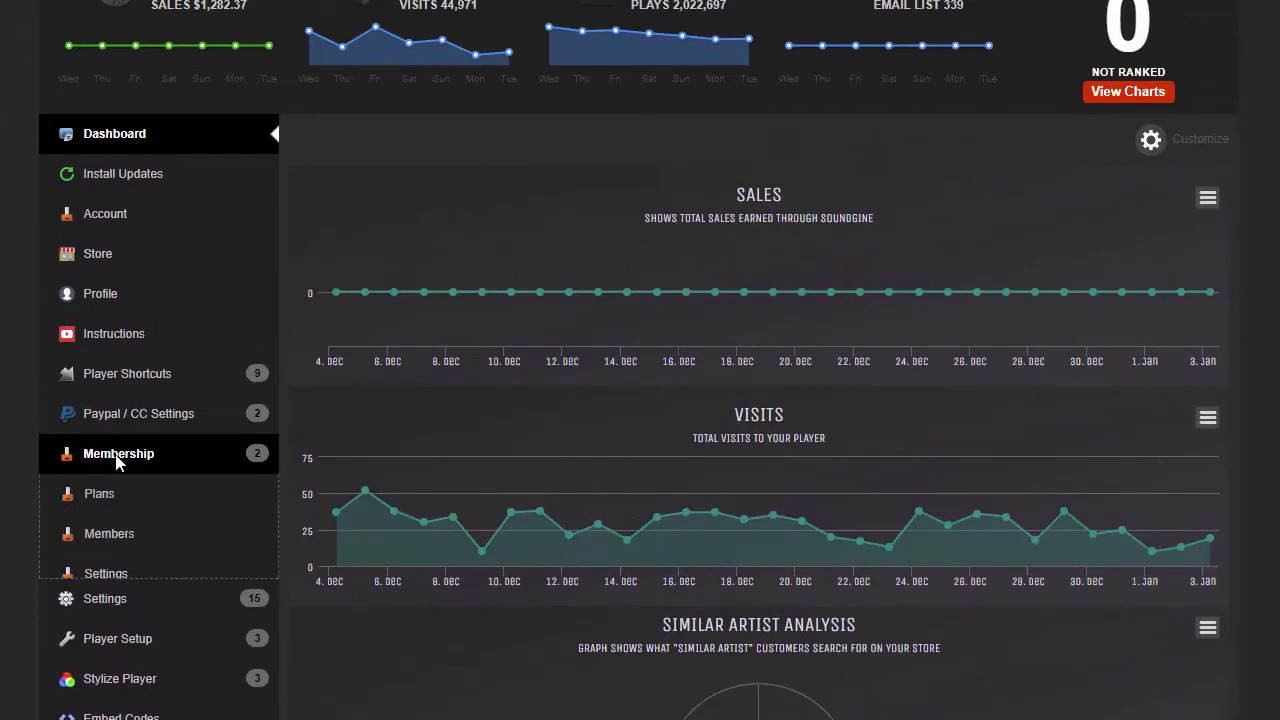
{"action": "left_click", "coordinate": [105, 574]}
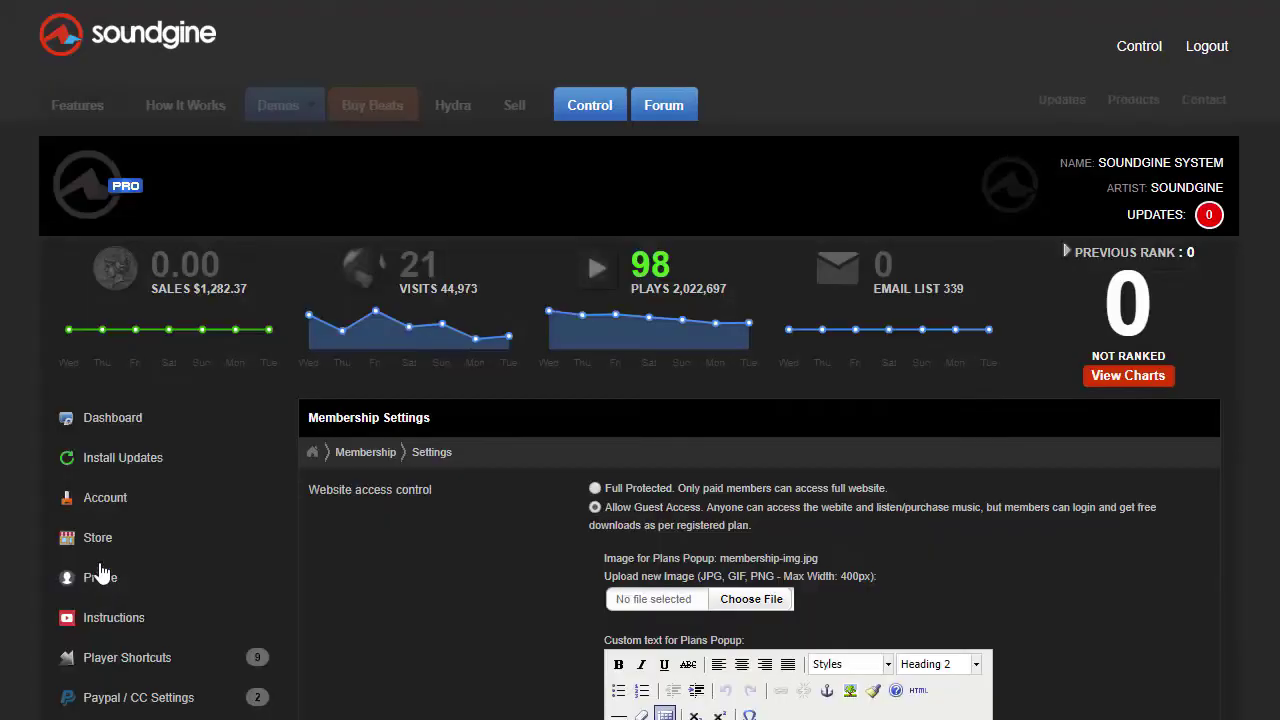
Switch the website access control to Full Protected so that only paid members can access the full website
{"action": "scroll", "coordinate": [60, 690], "scroll_direction": "down", "scroll_amount": 3}
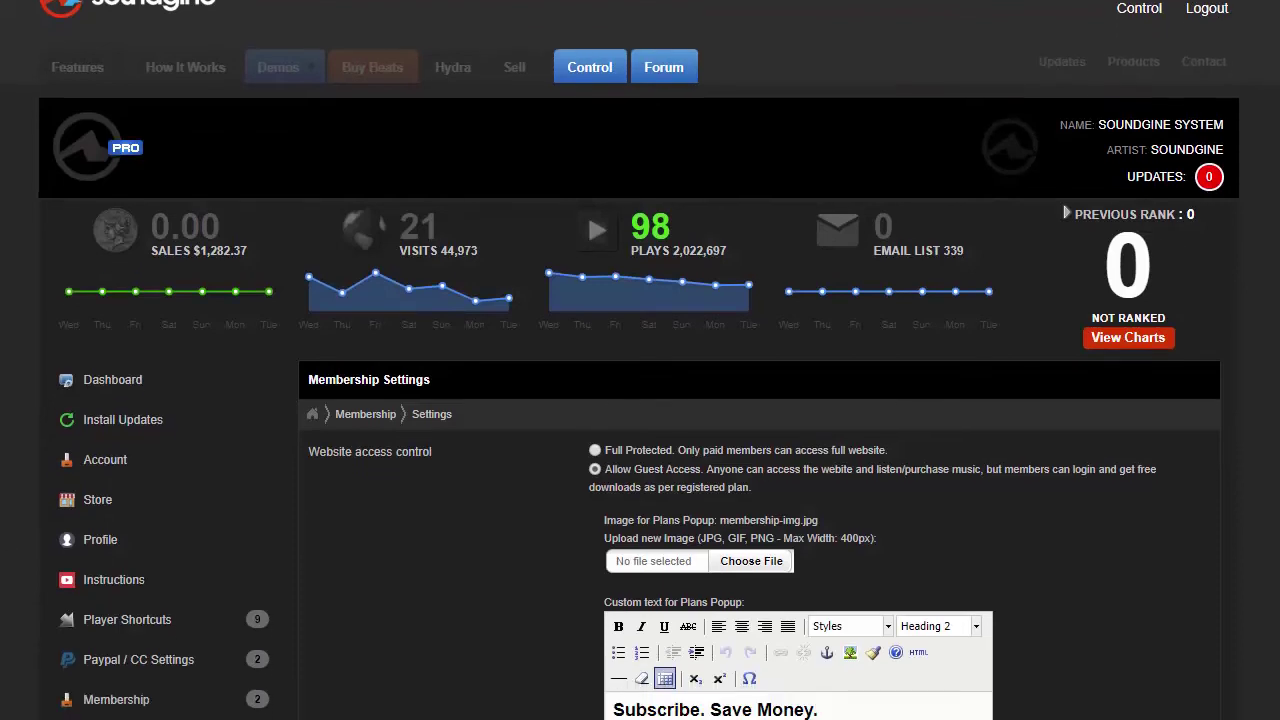
{"action": "scroll", "coordinate": [16, 512], "scroll_direction": "down", "scroll_amount": 1}
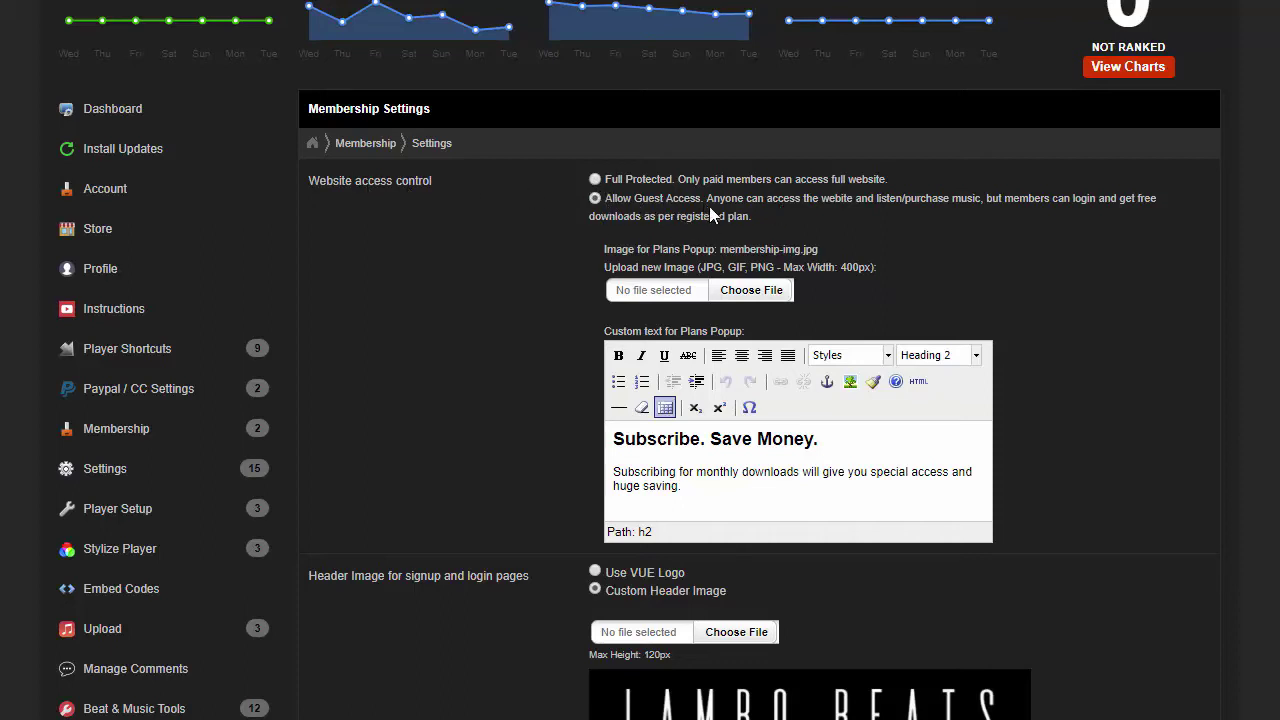
{"action": "left_click", "coordinate": [595, 179]}
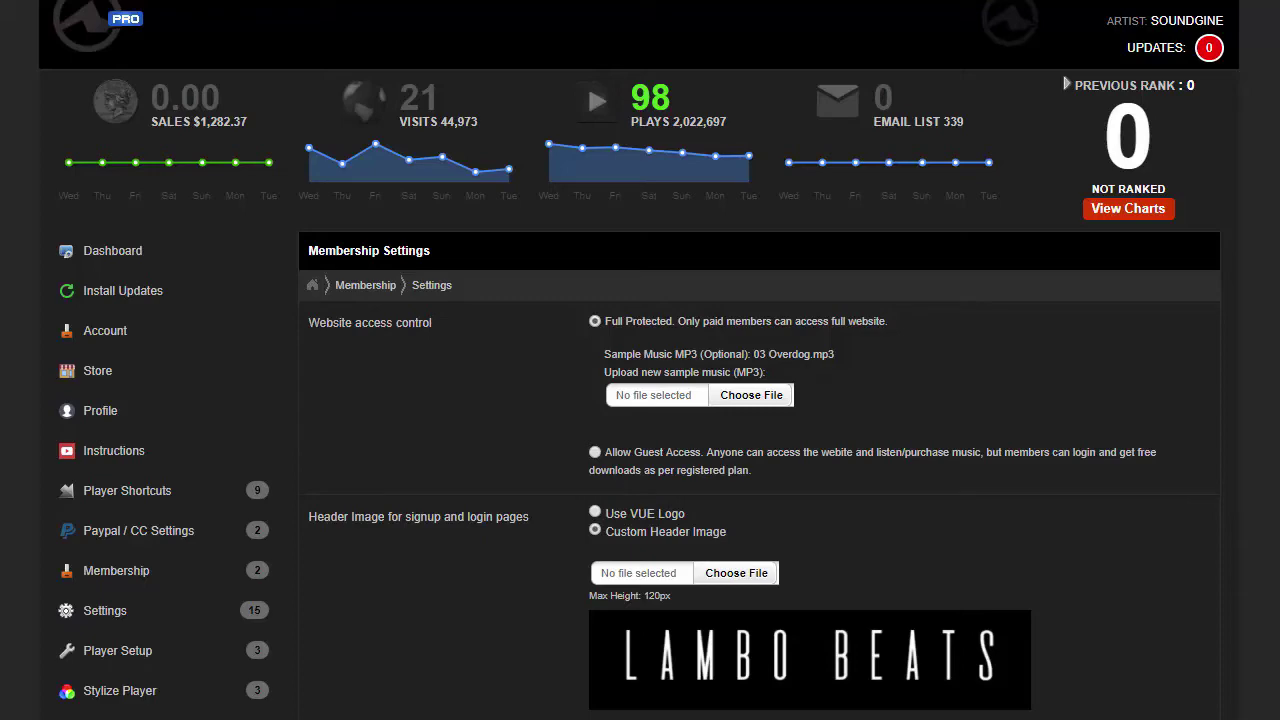
{"action": "scroll", "coordinate": [640, 360], "scroll_direction": "up", "scroll_amount": 2}
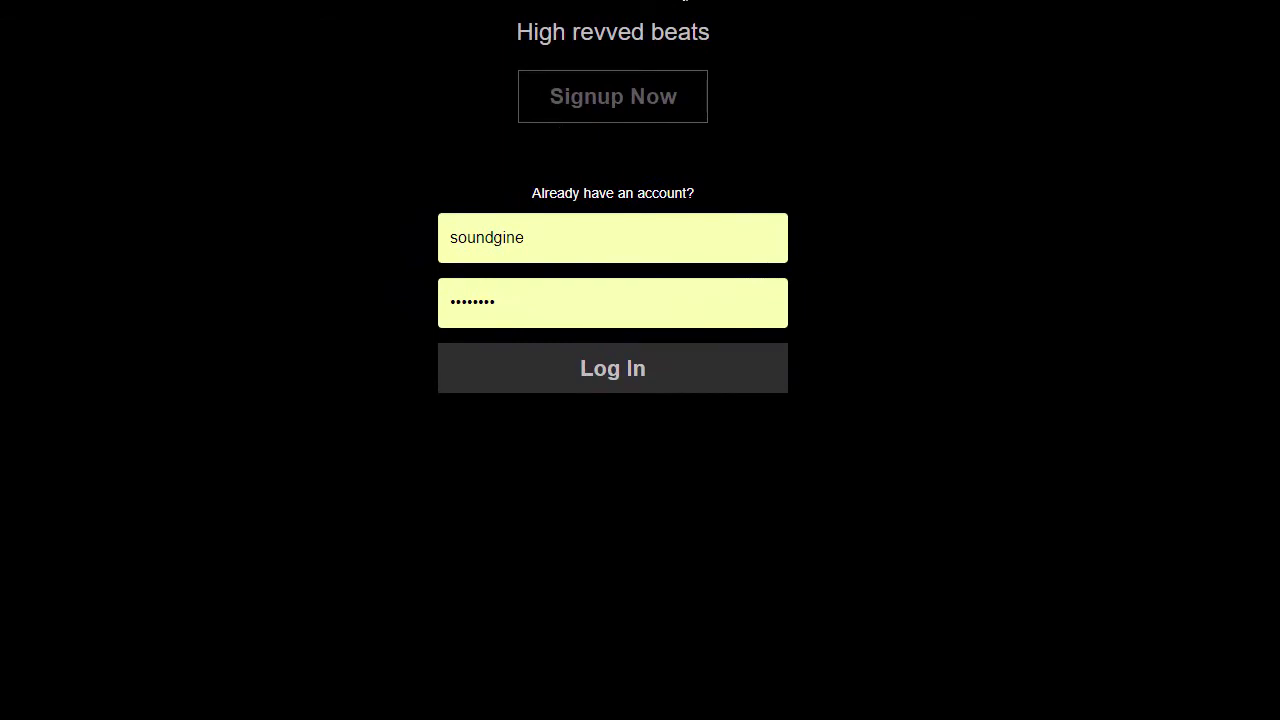
Examine the fully protected site's login page and the sample music player beneath the login form
{"action": "left_click_drag", "start_coordinate": [806, 719], "coordinate": [807, 562]}
{"action": "left_click_drag", "start_coordinate": [769, 661], "coordinate": [766, 674]}
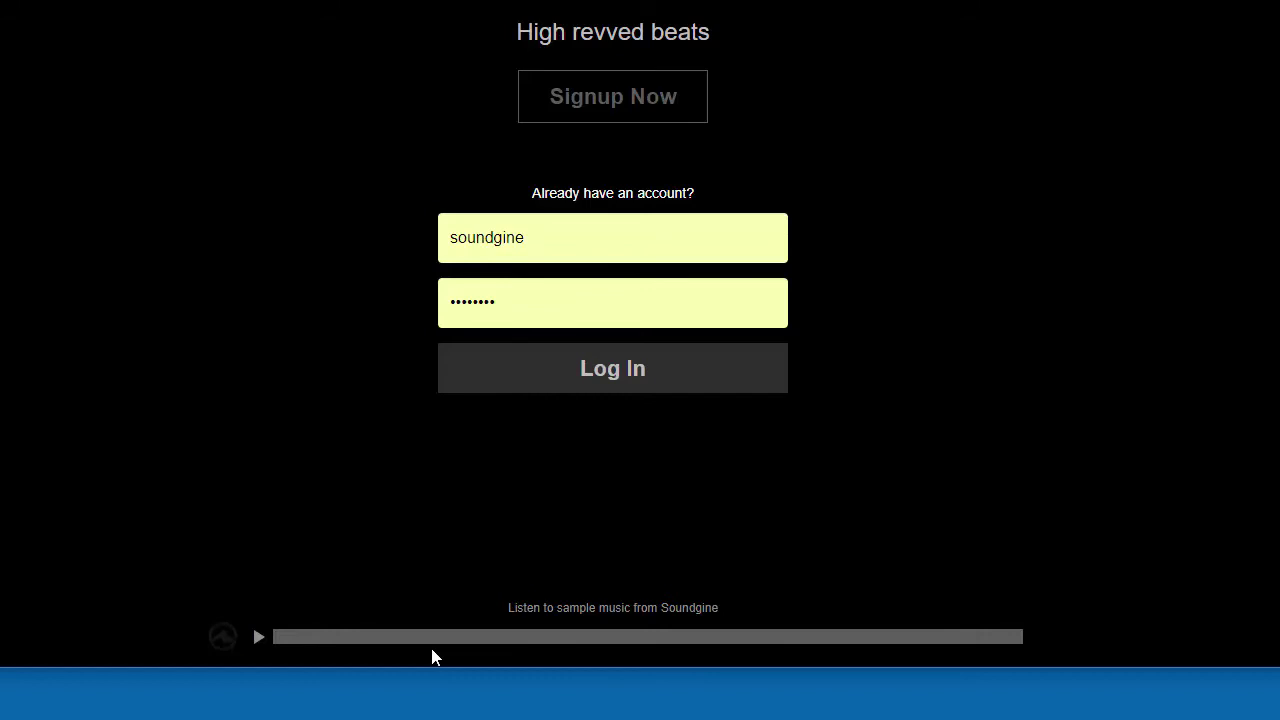
{"action": "left_click_drag", "start_coordinate": [143, 669], "coordinate": [143, 718]}
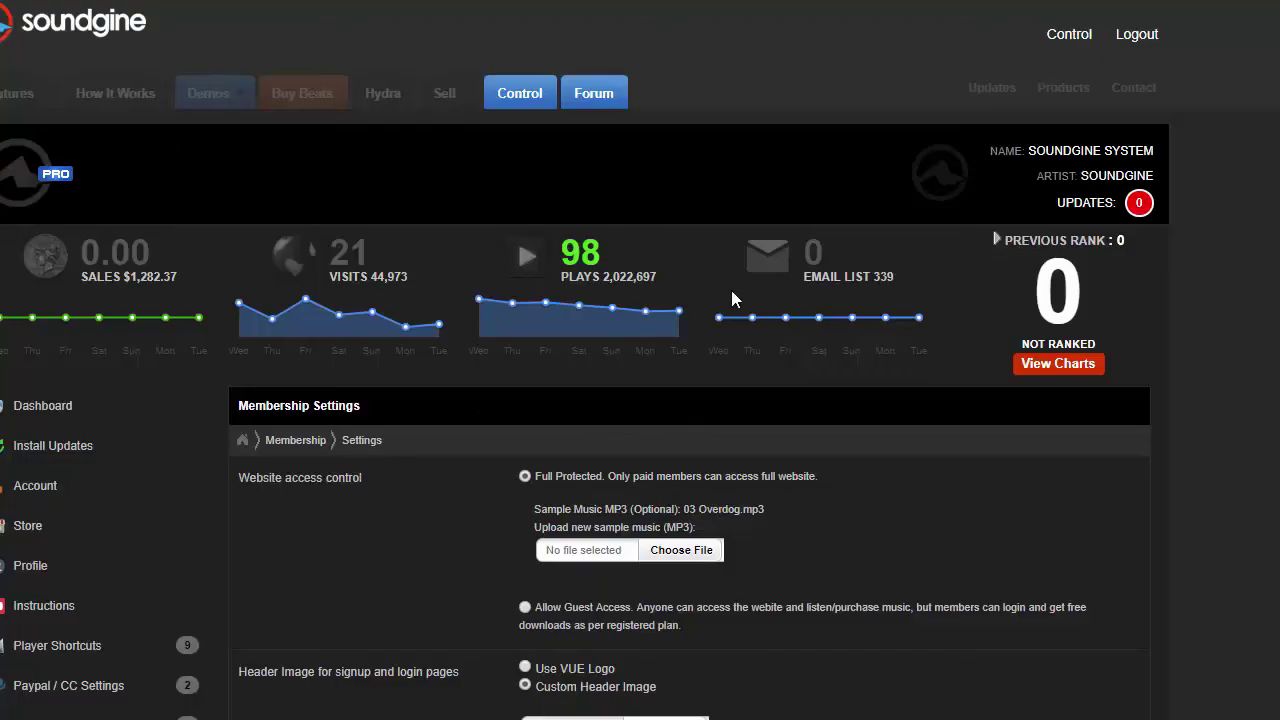
Set the website access control to Allow Guest Access and review the plans popup, header image and description settings
{"action": "left_click", "coordinate": [525, 608]}
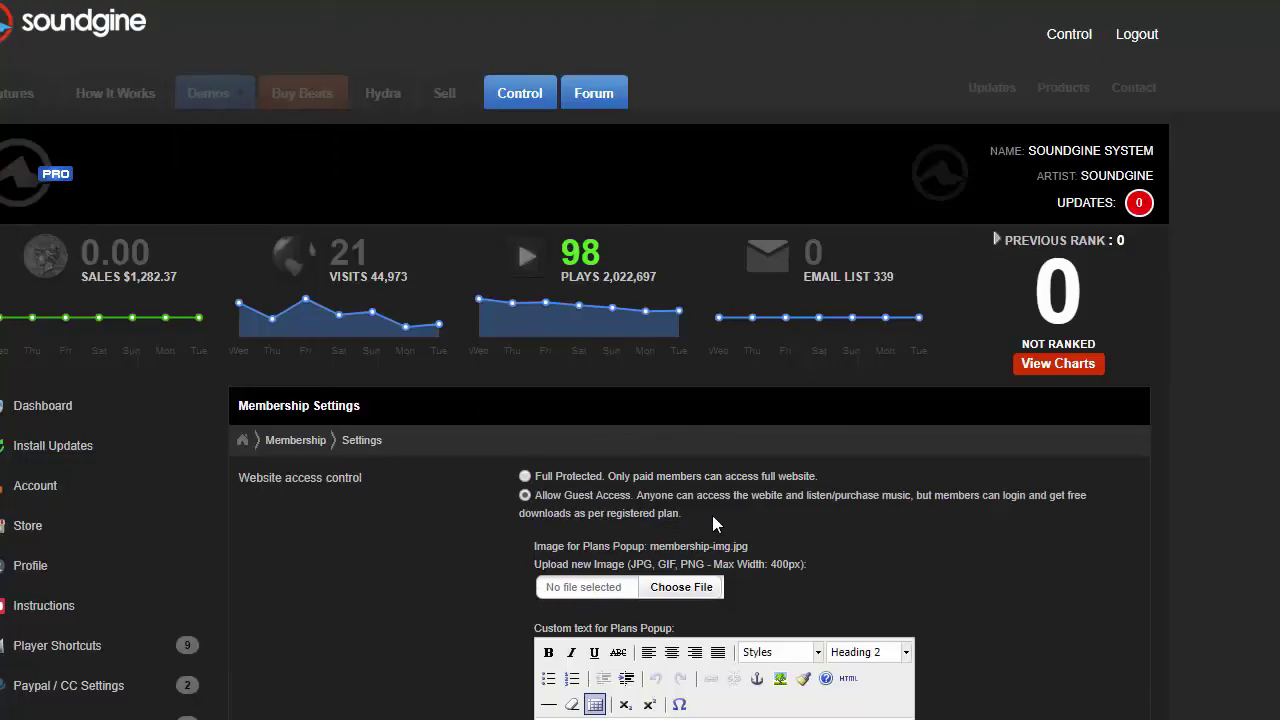
{"action": "scroll", "coordinate": [865, 522], "scroll_direction": "down", "scroll_amount": 5}
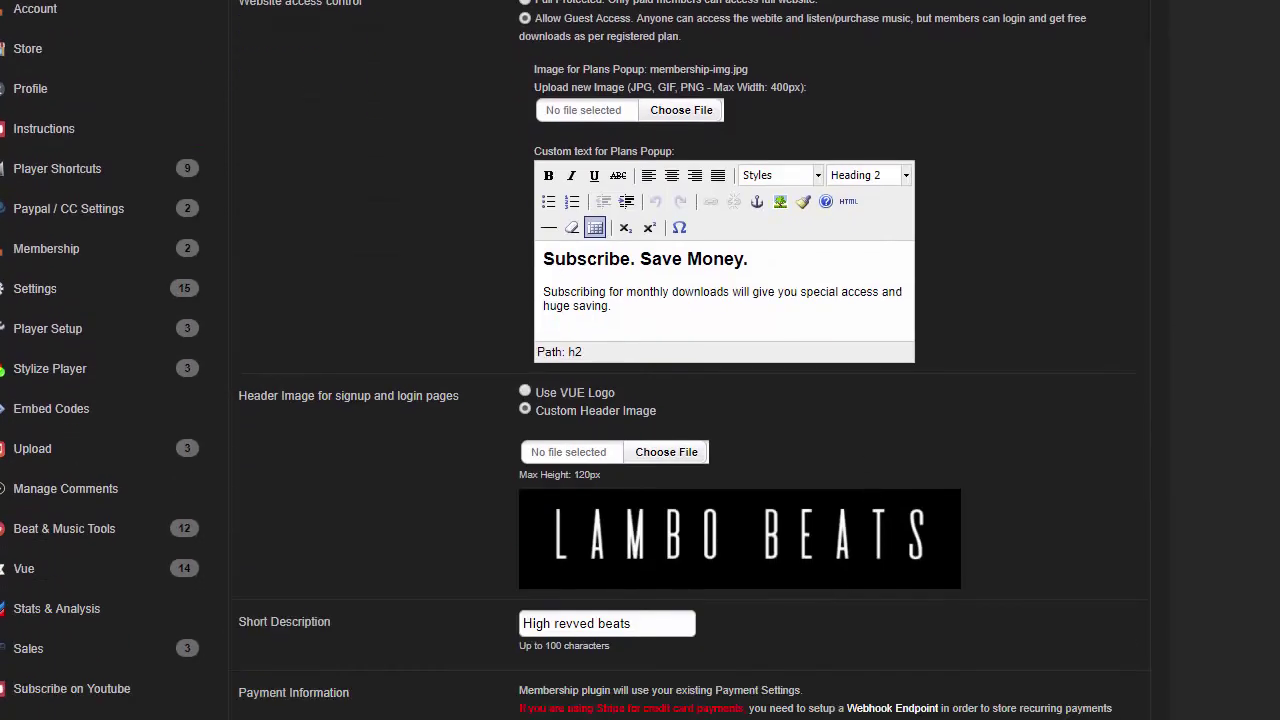
{"action": "scroll", "coordinate": [686, 357], "scroll_direction": "up", "scroll_amount": 5}
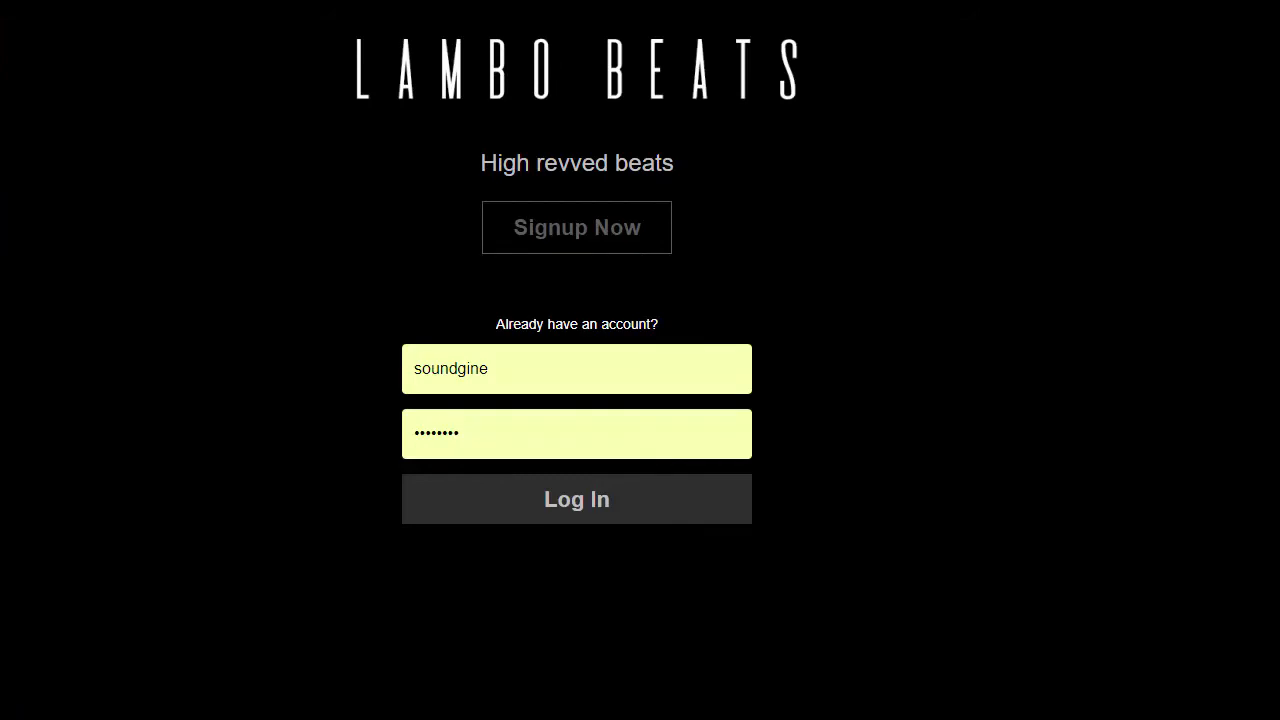
Load the guest-accessible Lambo Beats home page and view its beat player
{"action": "key", "text": "Return"}
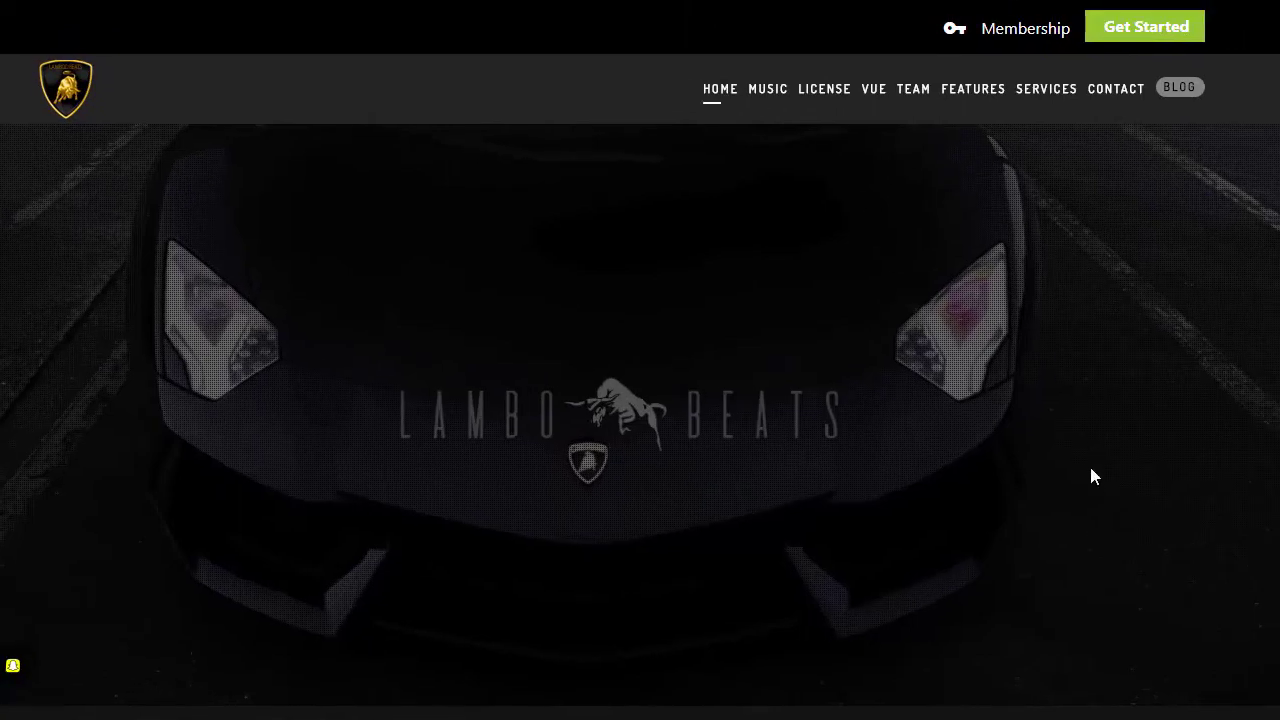
{"action": "scroll", "coordinate": [1099, 508], "scroll_direction": "down", "scroll_amount": 7}
{"action": "scroll", "coordinate": [1094, 543], "scroll_direction": "up", "scroll_amount": 2}
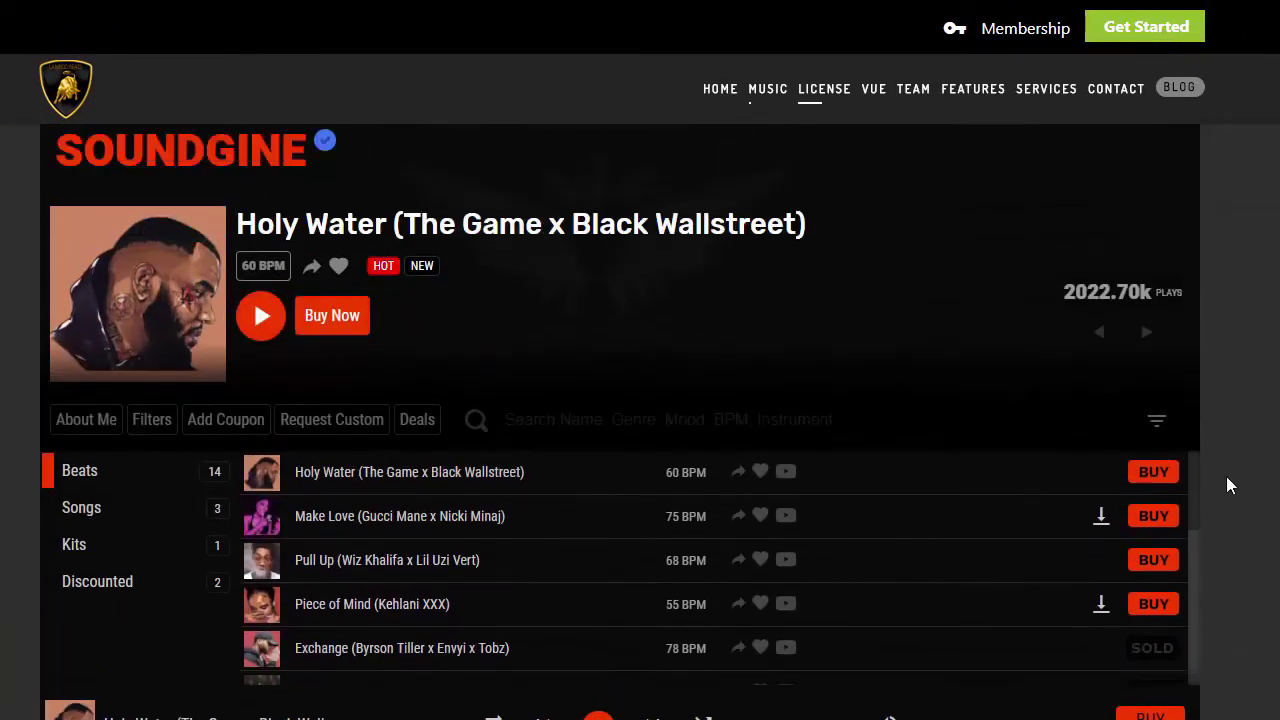
{"action": "scroll", "coordinate": [1226, 479], "scroll_direction": "up", "scroll_amount": 6}
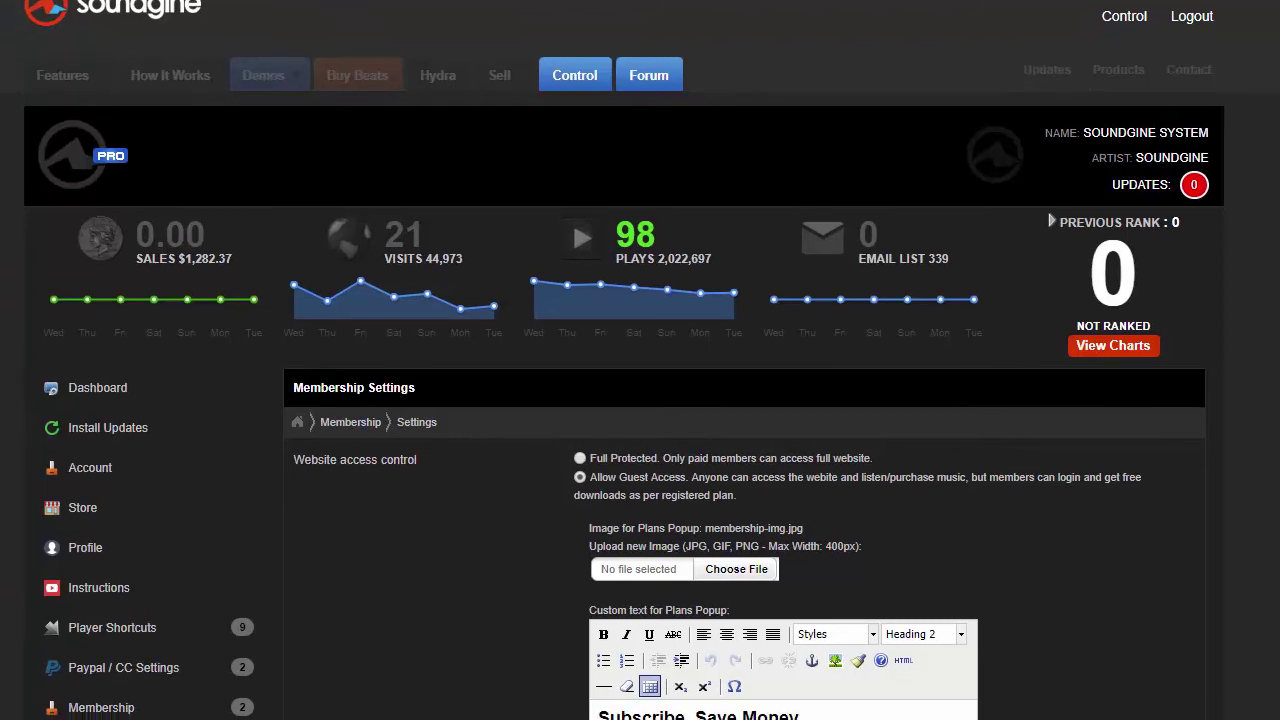
Return to the membership settings in the control area and open the list of membership plans
{"action": "scroll", "coordinate": [314, 509], "scroll_direction": "down", "scroll_amount": 5}
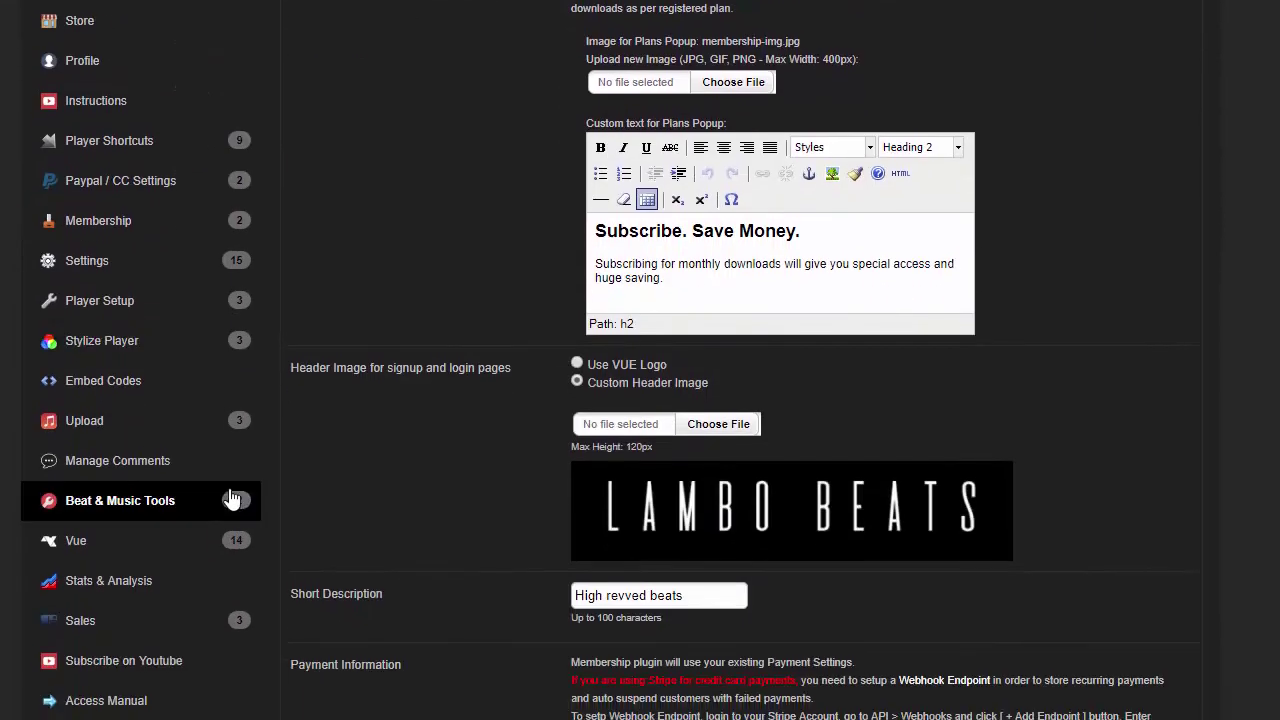
{"action": "scroll", "coordinate": [309, 494], "scroll_direction": "up", "scroll_amount": 6}
{"action": "left_click", "coordinate": [98, 518]}
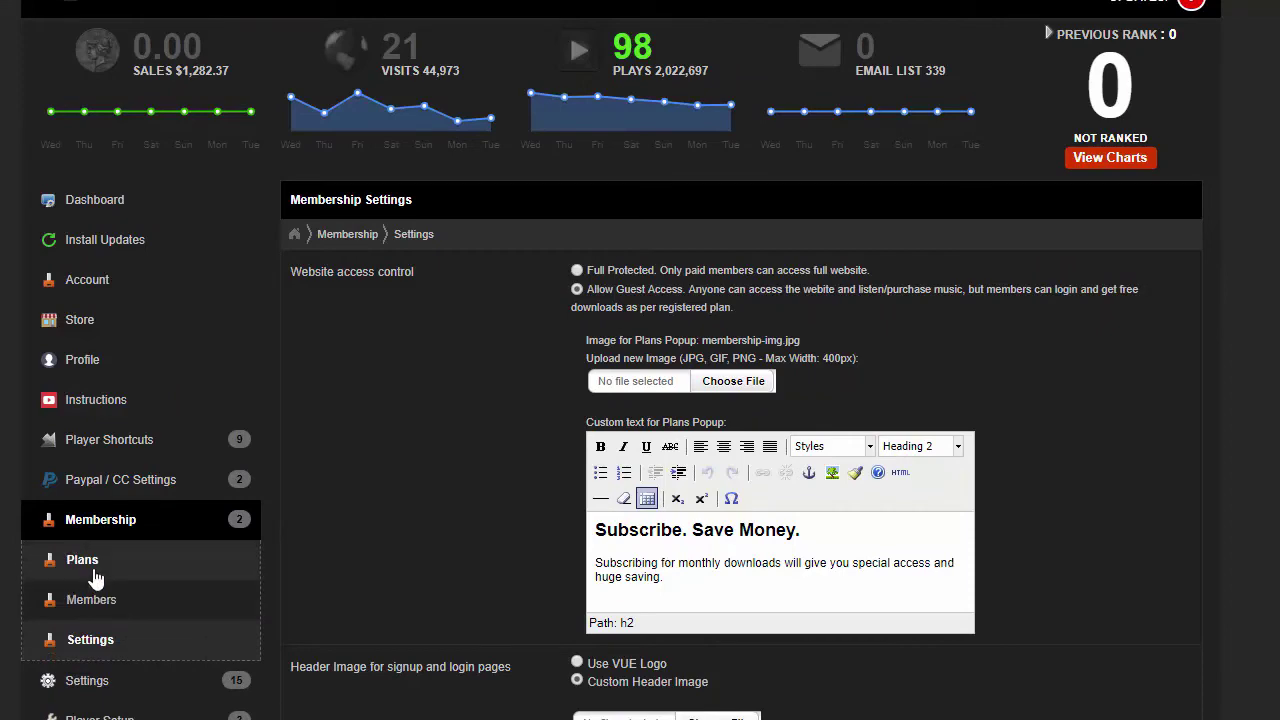
{"action": "left_click", "coordinate": [95, 578]}
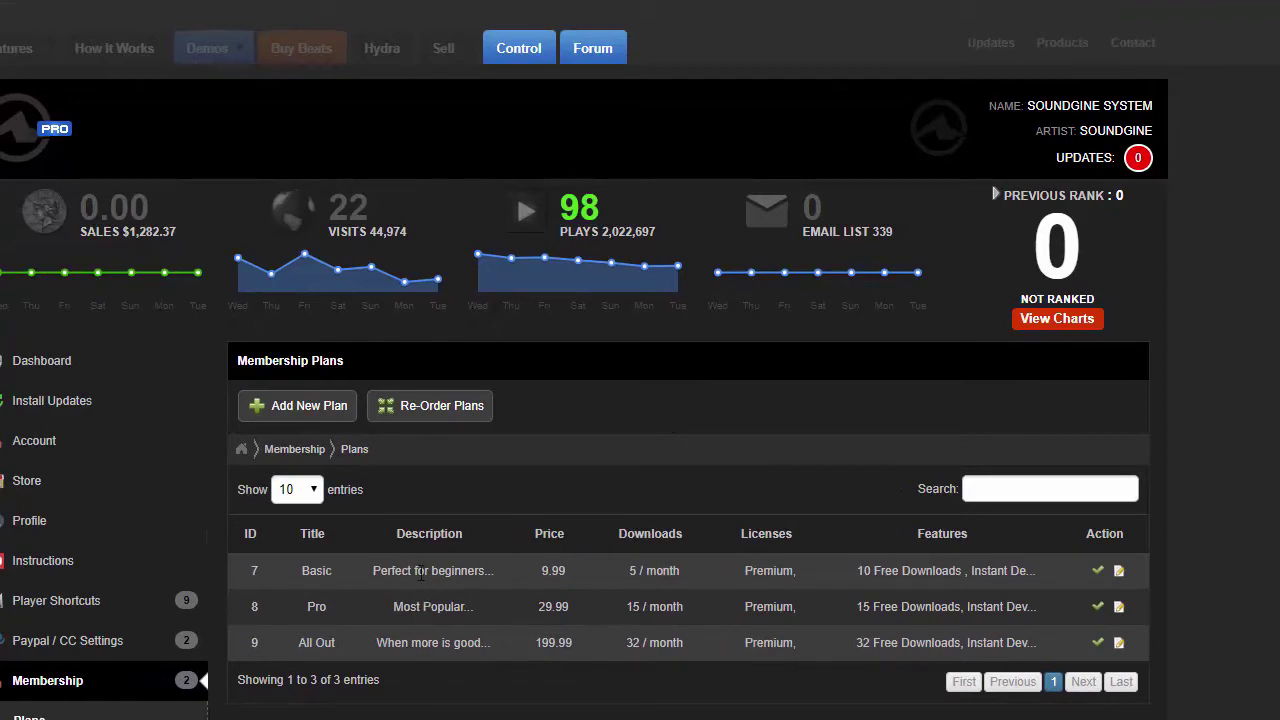
Open the form for adding a new membership plan and review its fields
{"action": "left_click", "coordinate": [314, 408]}
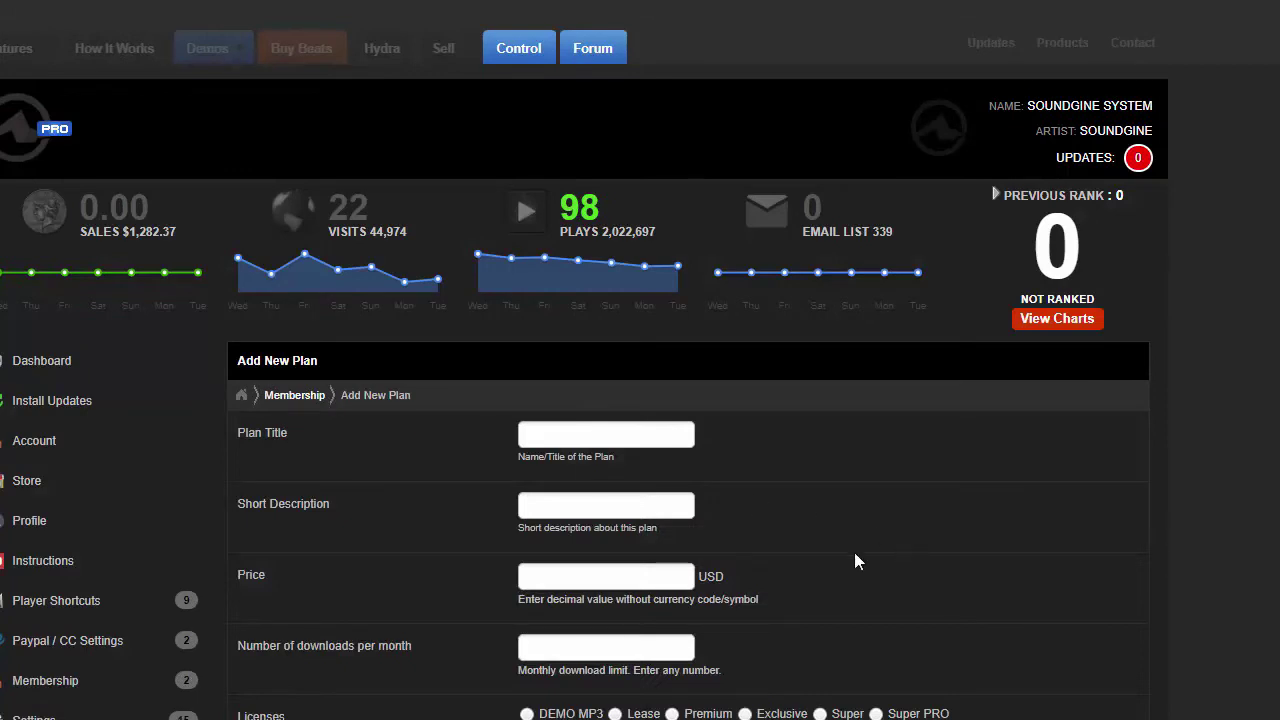
{"action": "scroll", "coordinate": [727, 536], "scroll_direction": "down", "scroll_amount": 3}
{"action": "scroll", "coordinate": [740, 542], "scroll_direction": "down", "scroll_amount": 2}
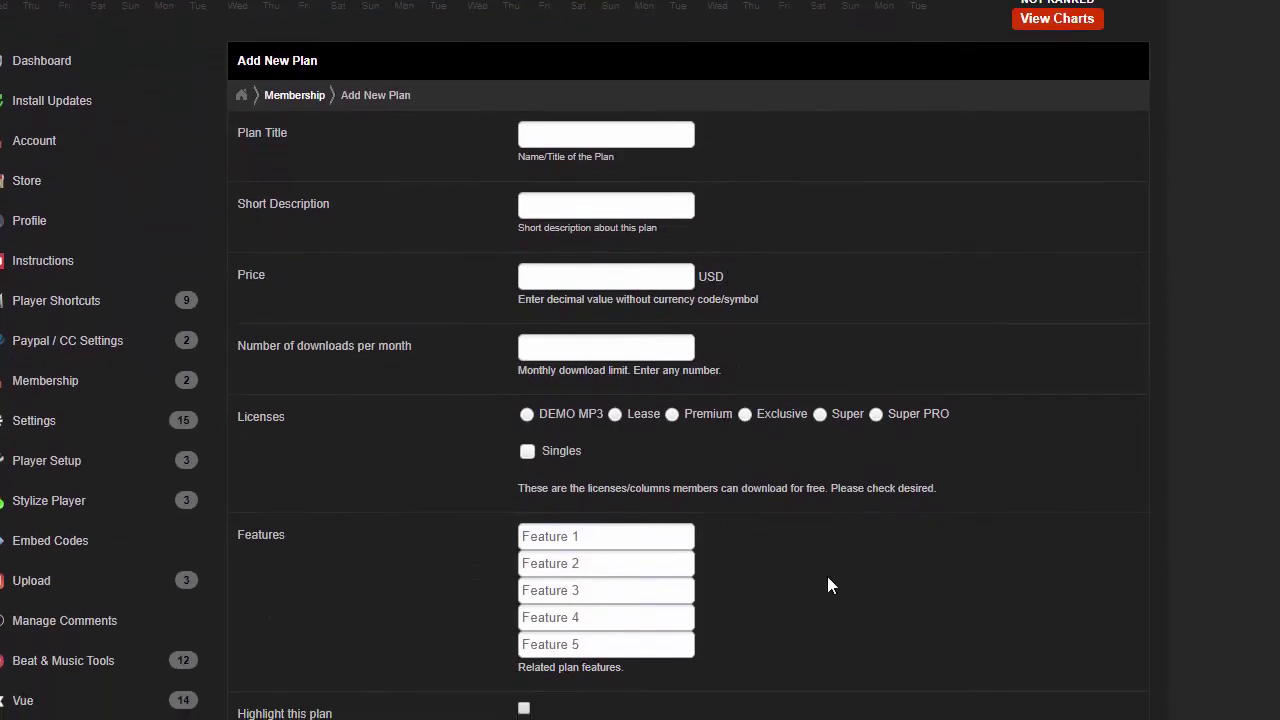
{"action": "scroll", "coordinate": [827, 576], "scroll_direction": "up", "scroll_amount": 2}
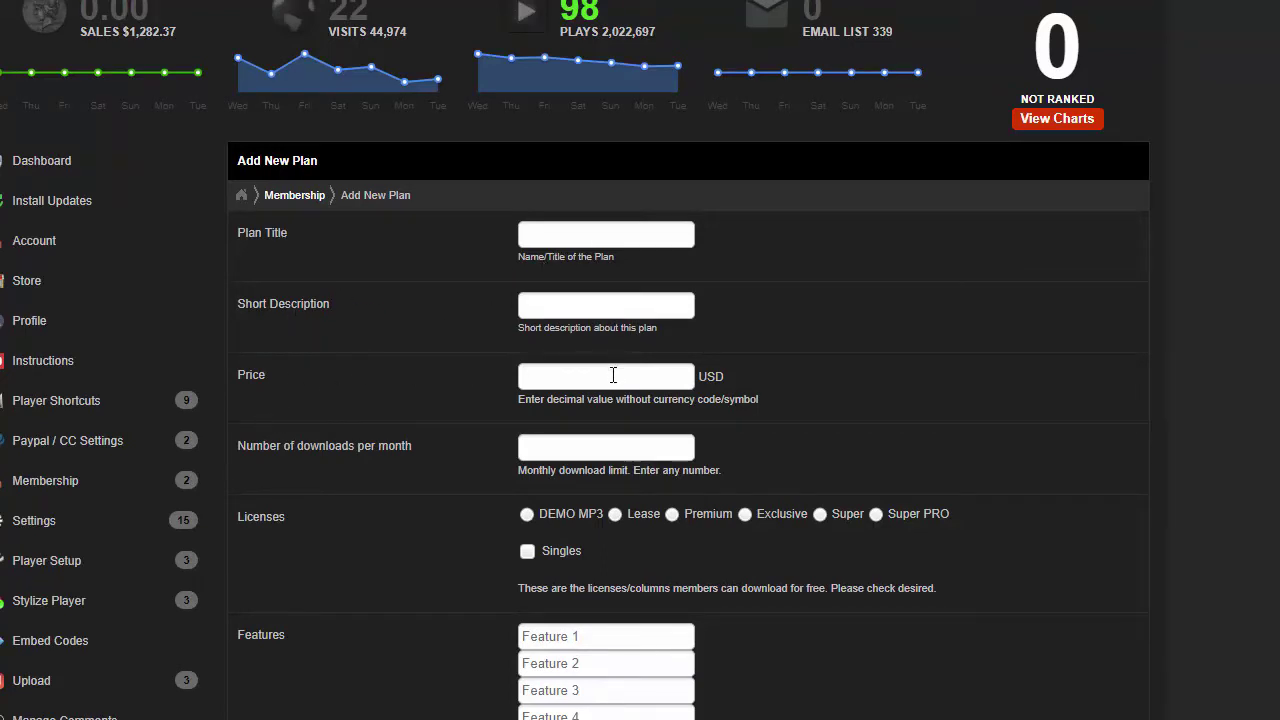
Try a limit of 3 downloads per month in the new plan form and clear it again
{"action": "left_click", "coordinate": [577, 380]}
{"action": "left_click", "coordinate": [567, 452]}
{"action": "type", "text": "3"}
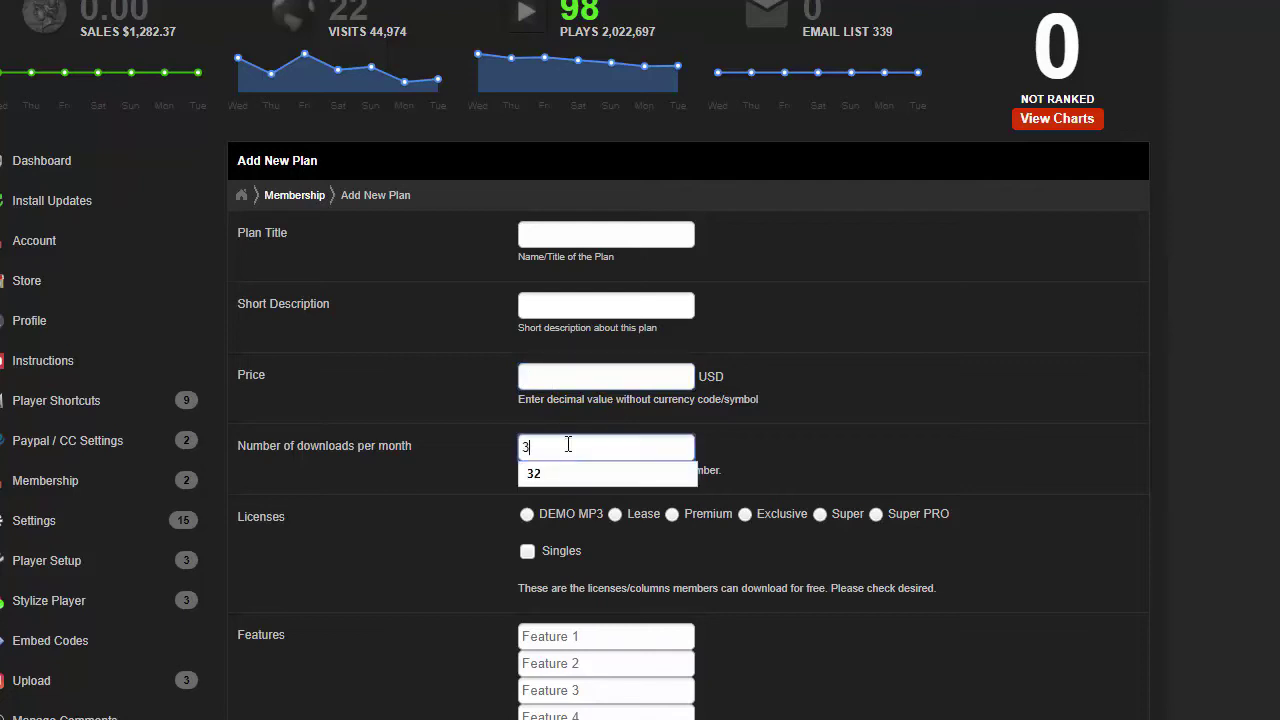
{"action": "left_click", "coordinate": [566, 448]}
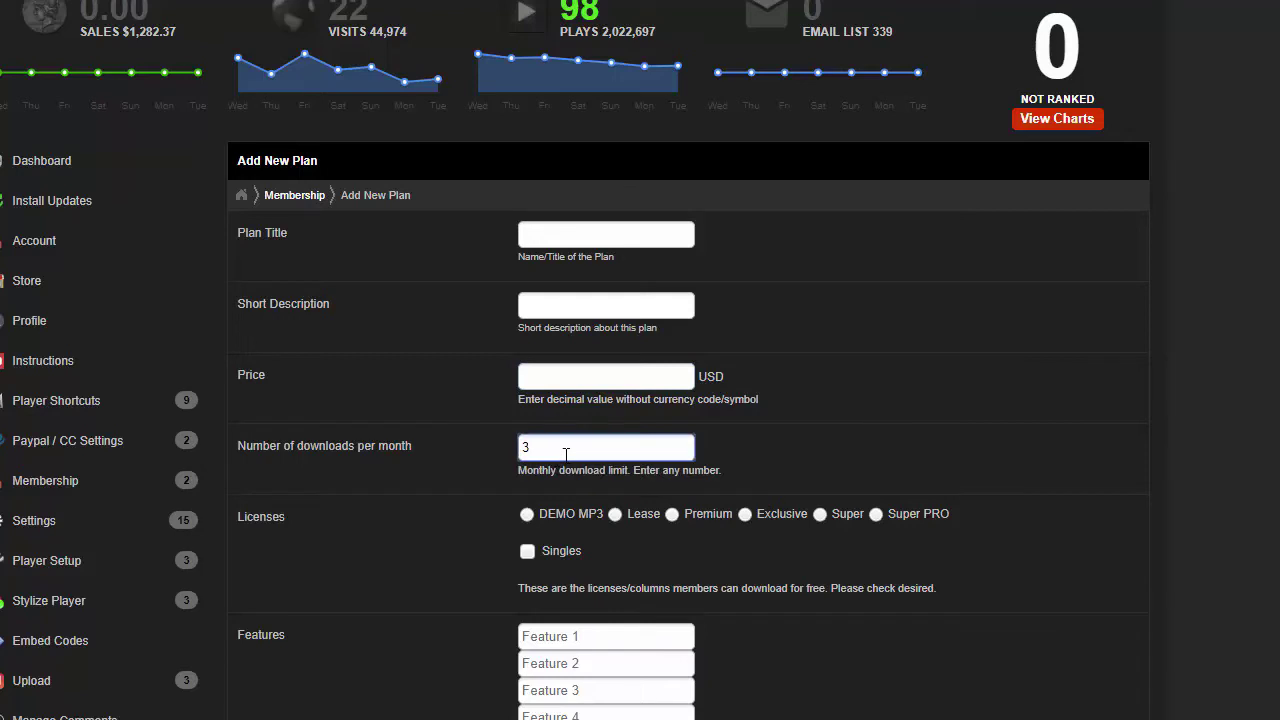
{"action": "key", "text": "BackSpace"}
{"action": "scroll", "coordinate": [816, 420], "scroll_direction": "down", "scroll_amount": 1}
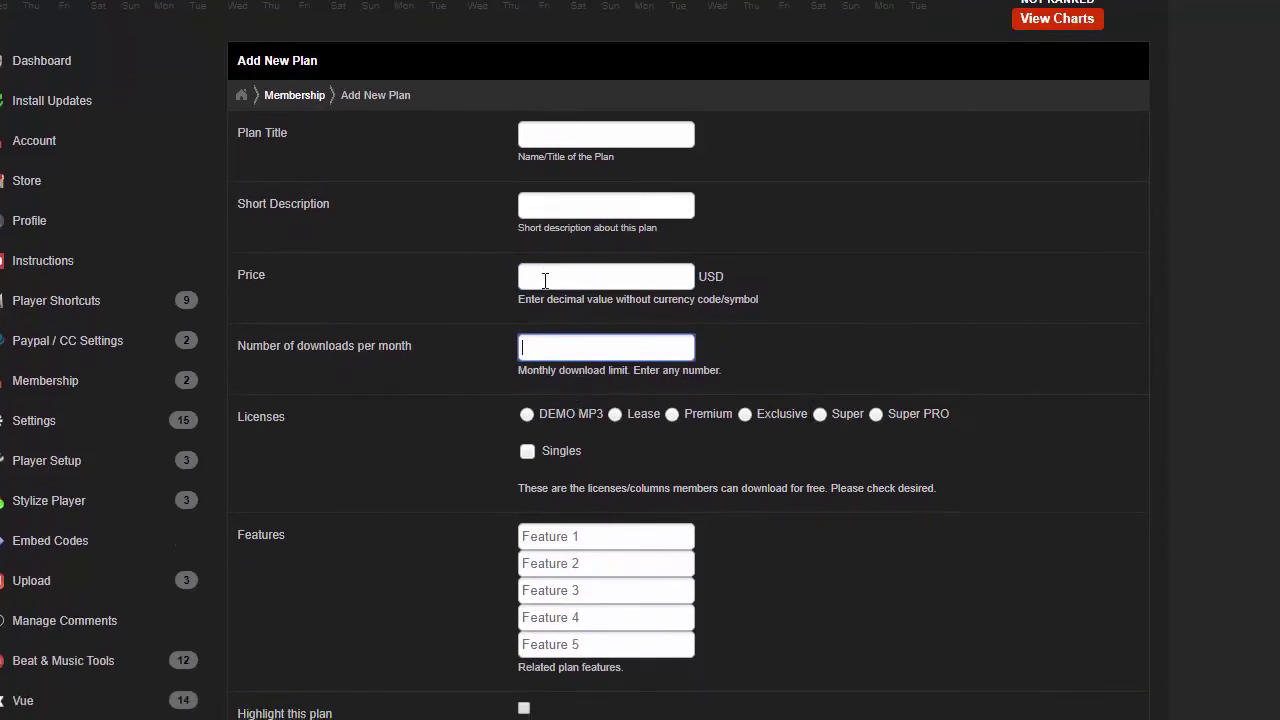
{"action": "left_click", "coordinate": [600, 385]}
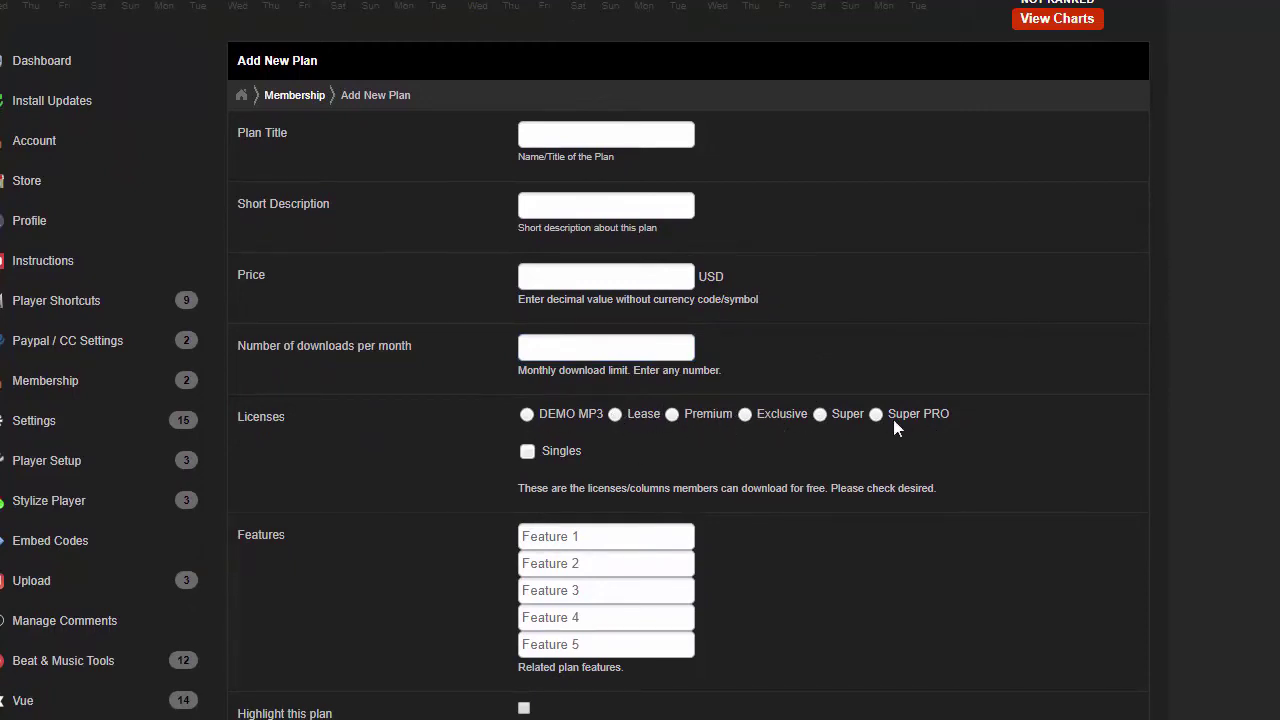
View the plans offered in the site's subscription popup and compare them with the fields of the new plan form
{"action": "scroll", "coordinate": [847, 481], "scroll_direction": "down", "scroll_amount": 1}
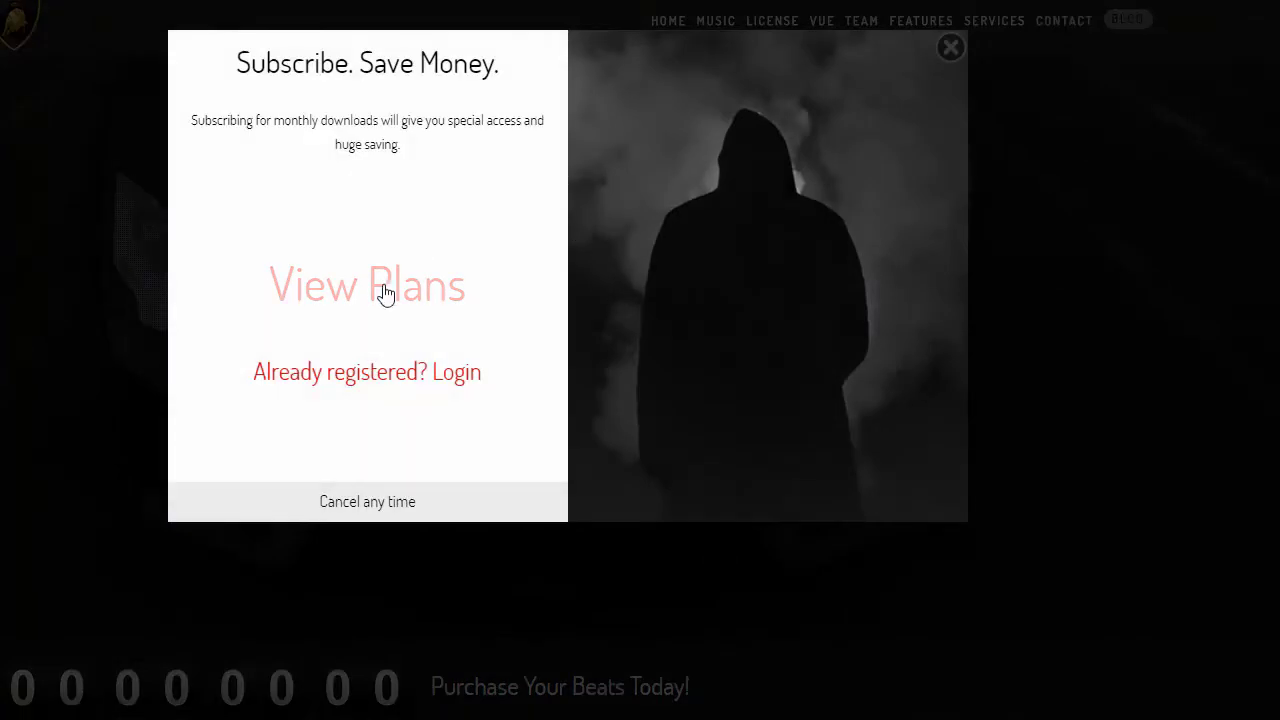
{"action": "left_click", "coordinate": [383, 294]}
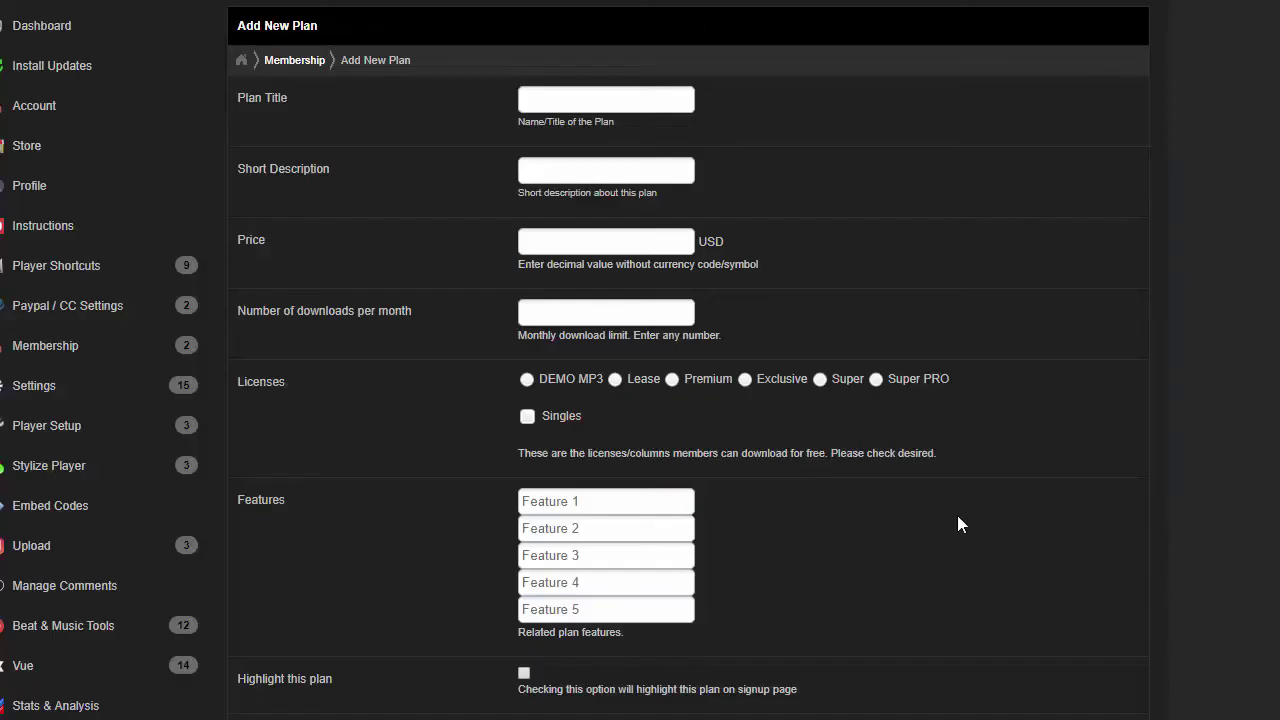
{"action": "scroll", "coordinate": [950, 530], "scroll_direction": "up", "scroll_amount": 3}
{"action": "scroll", "coordinate": [950, 531], "scroll_direction": "down", "scroll_amount": 3}
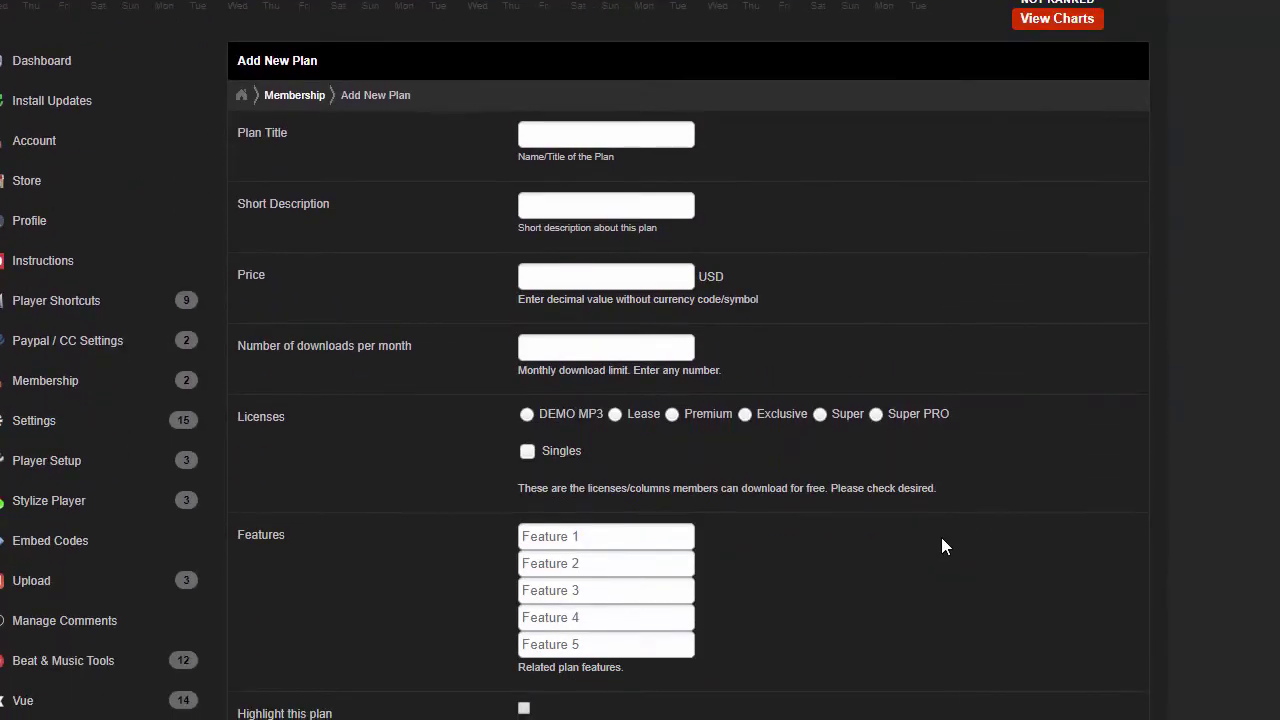
{"action": "scroll", "coordinate": [941, 537], "scroll_direction": "up", "scroll_amount": 2}
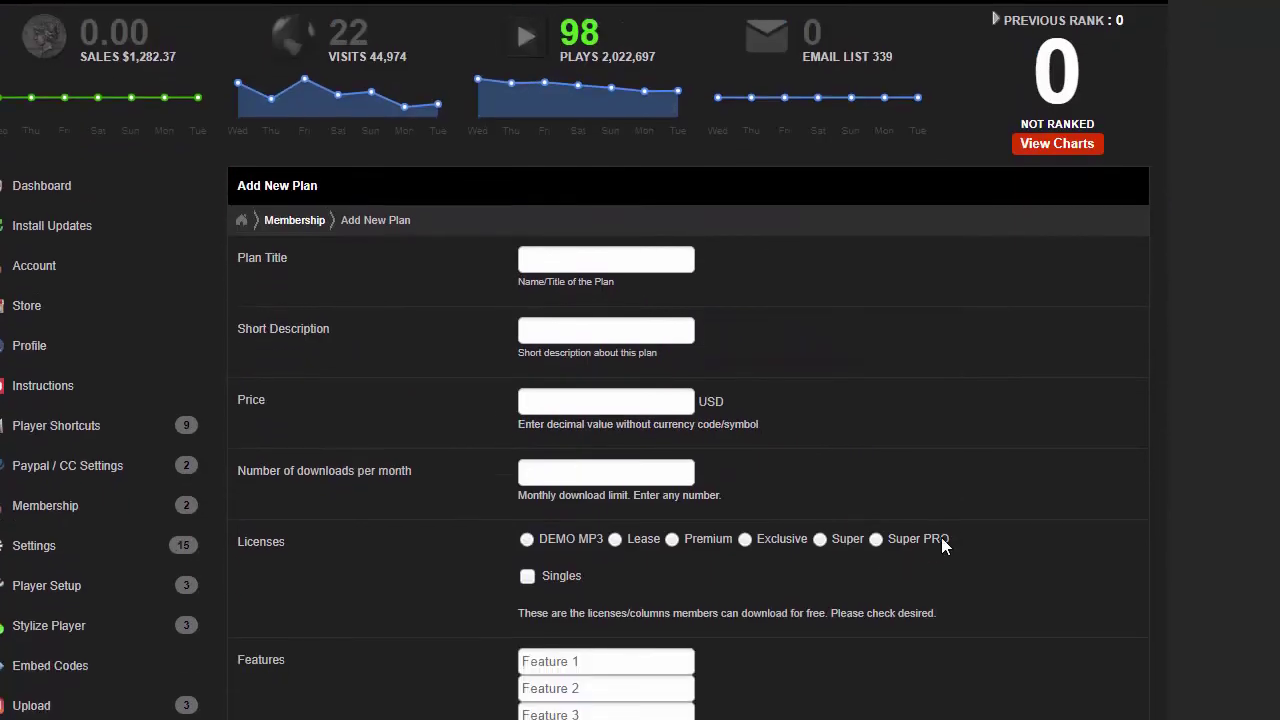
{"action": "scroll", "coordinate": [941, 537], "scroll_direction": "down", "scroll_amount": 3}
{"action": "scroll", "coordinate": [941, 537], "scroll_direction": "up", "scroll_amount": 2}
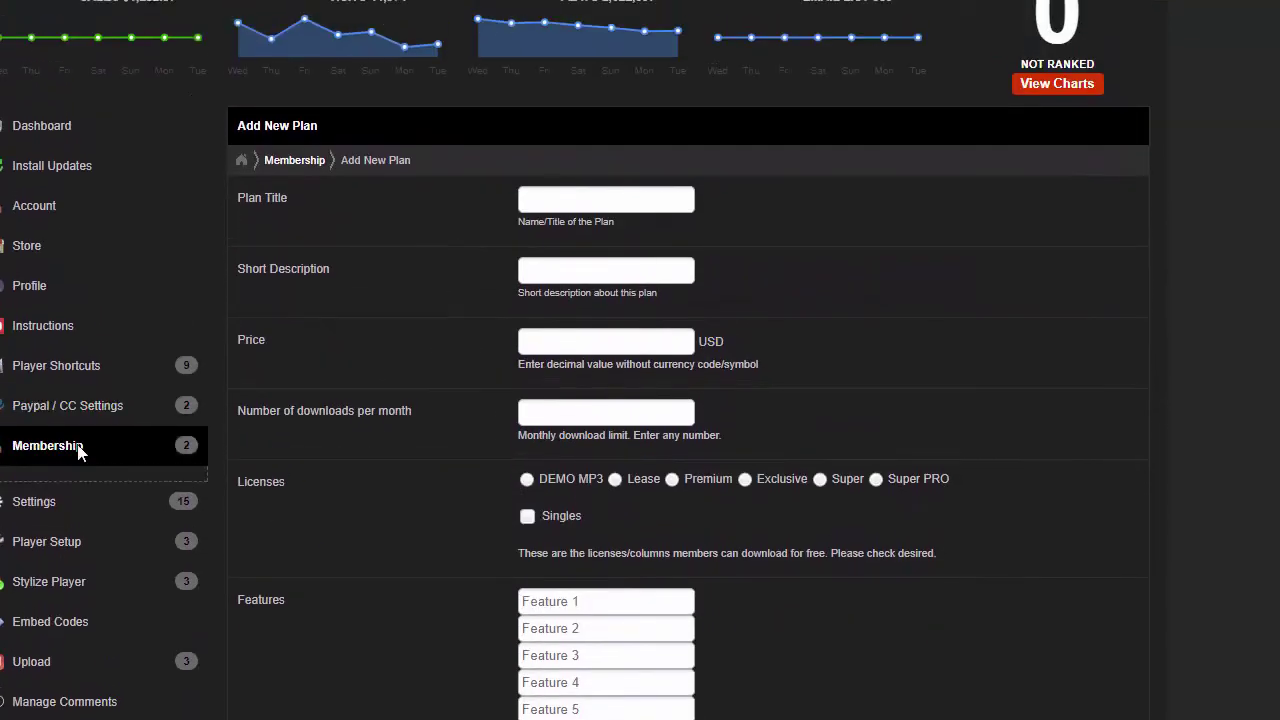
Open the membership plugin's members list and examine its username, email, active and last payment columns
{"action": "left_click", "coordinate": [79, 452]}
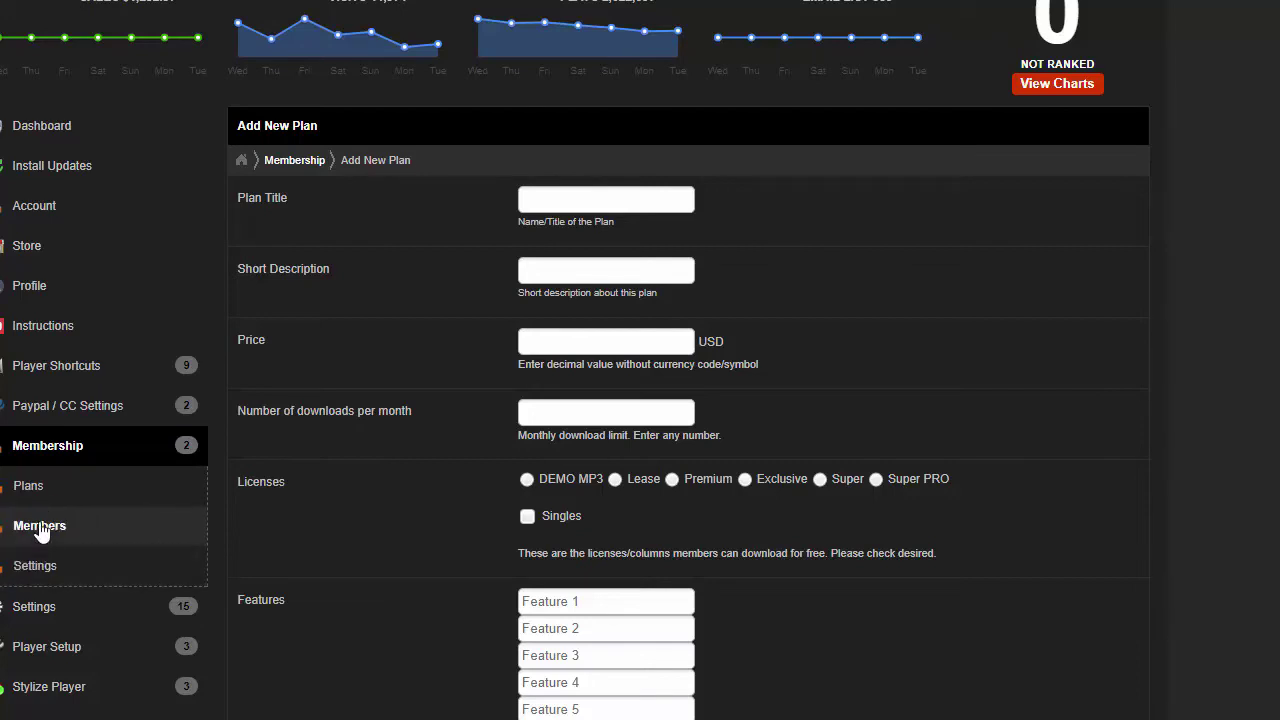
{"action": "left_click", "coordinate": [40, 528]}
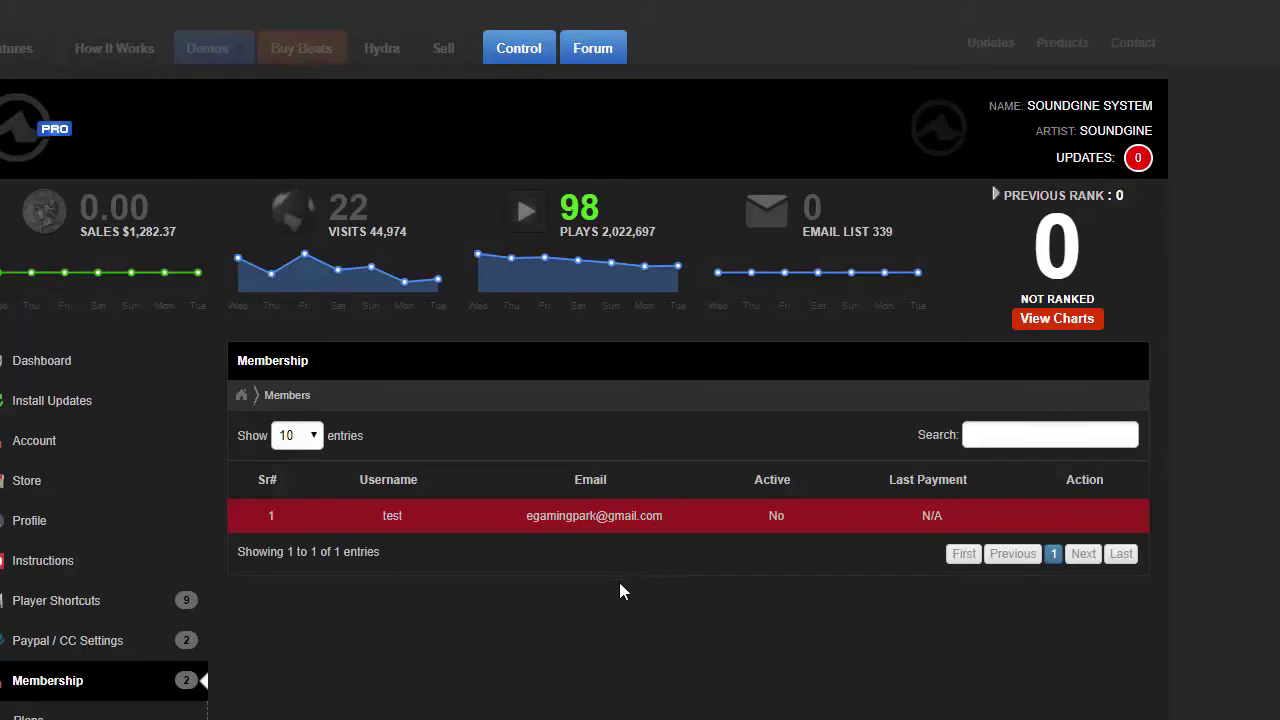
{"action": "scroll", "coordinate": [617, 592], "scroll_direction": "down", "scroll_amount": 2}
{"action": "scroll", "coordinate": [617, 594], "scroll_direction": "up", "scroll_amount": 2}
{"action": "scroll", "coordinate": [617, 594], "scroll_direction": "down", "scroll_amount": 1}
{"action": "scroll", "coordinate": [580, 592], "scroll_direction": "up", "scroll_amount": 1}
{"action": "scroll", "coordinate": [555, 648], "scroll_direction": "down", "scroll_amount": 1}
{"action": "scroll", "coordinate": [557, 656], "scroll_direction": "down", "scroll_amount": 2}
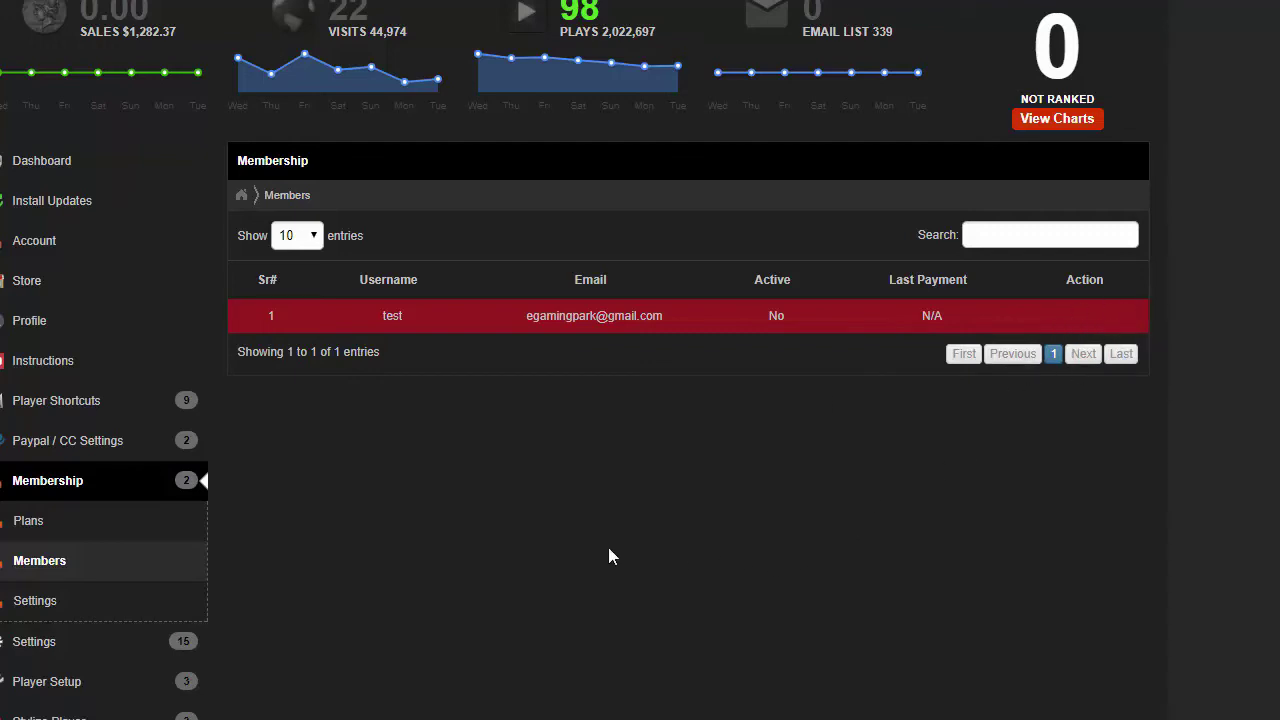
{"action": "scroll", "coordinate": [608, 547], "scroll_direction": "up", "scroll_amount": 1}
{"action": "scroll", "coordinate": [597, 135], "scroll_direction": "down", "scroll_amount": 2}
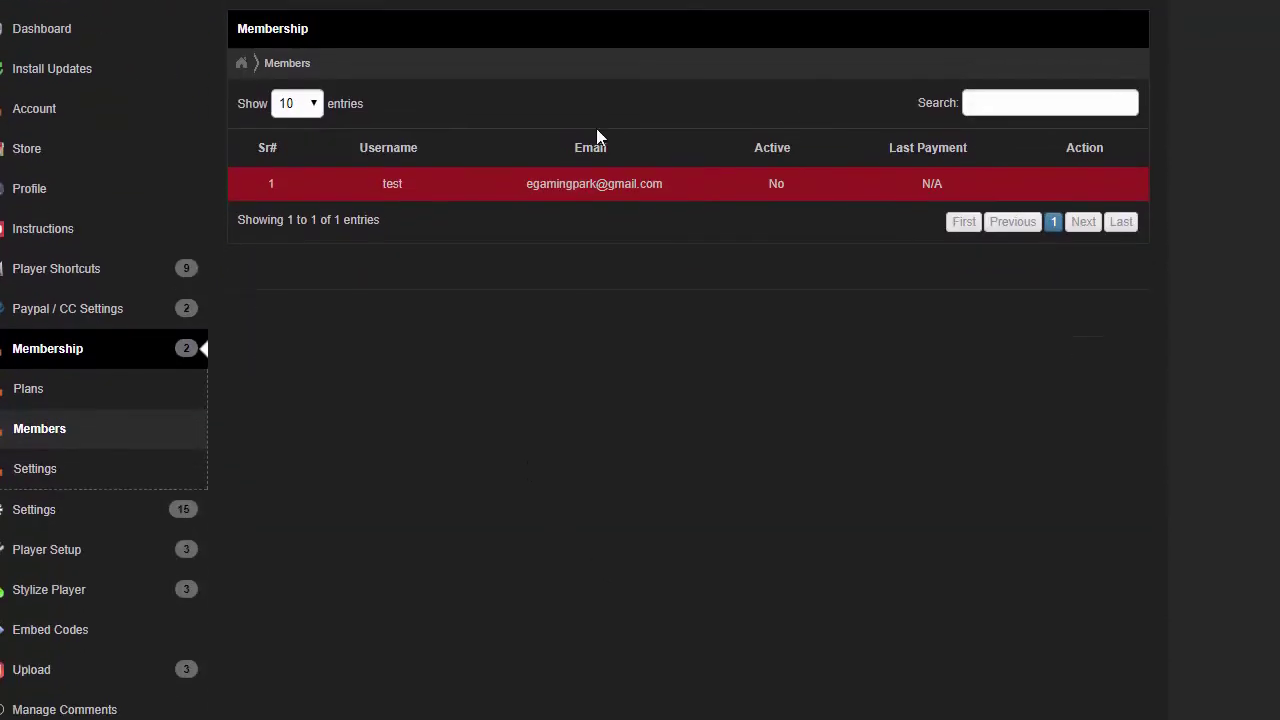
{"action": "scroll", "coordinate": [597, 135], "scroll_direction": "up", "scroll_amount": 1}
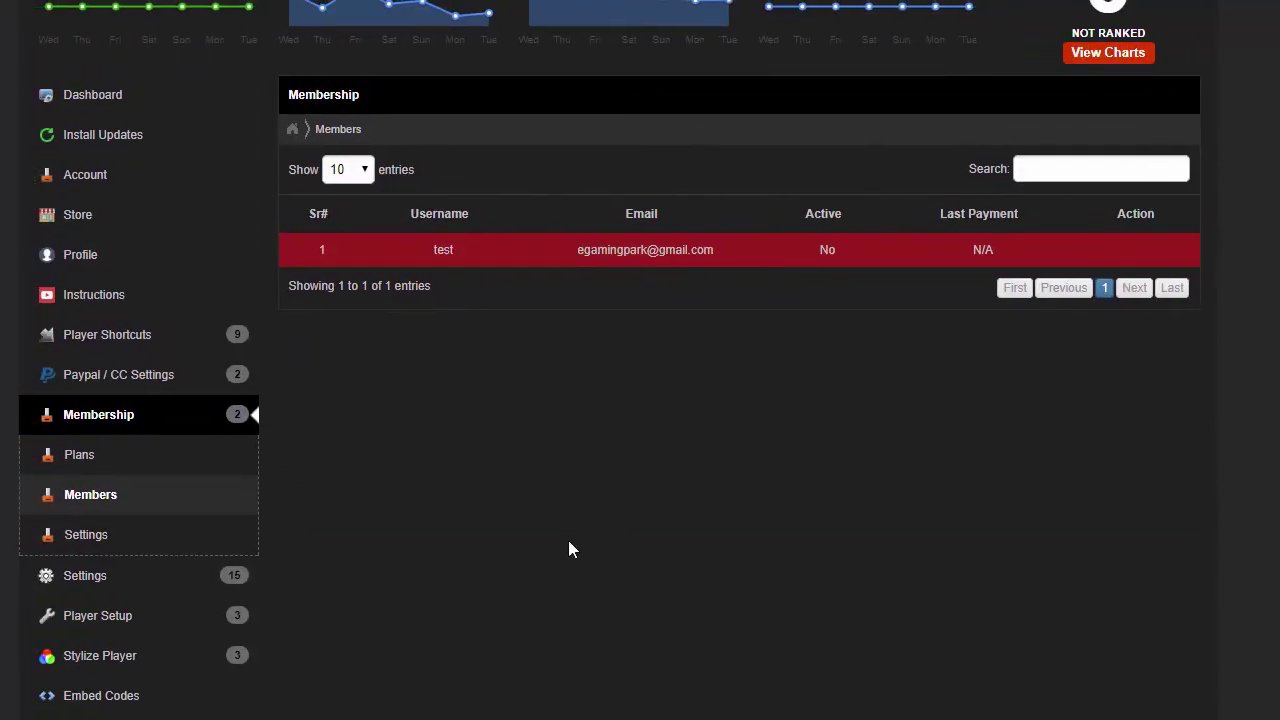
{"action": "scroll", "coordinate": [568, 549], "scroll_direction": "up", "scroll_amount": 1}
{"action": "scroll", "coordinate": [568, 557], "scroll_direction": "down", "scroll_amount": 2}
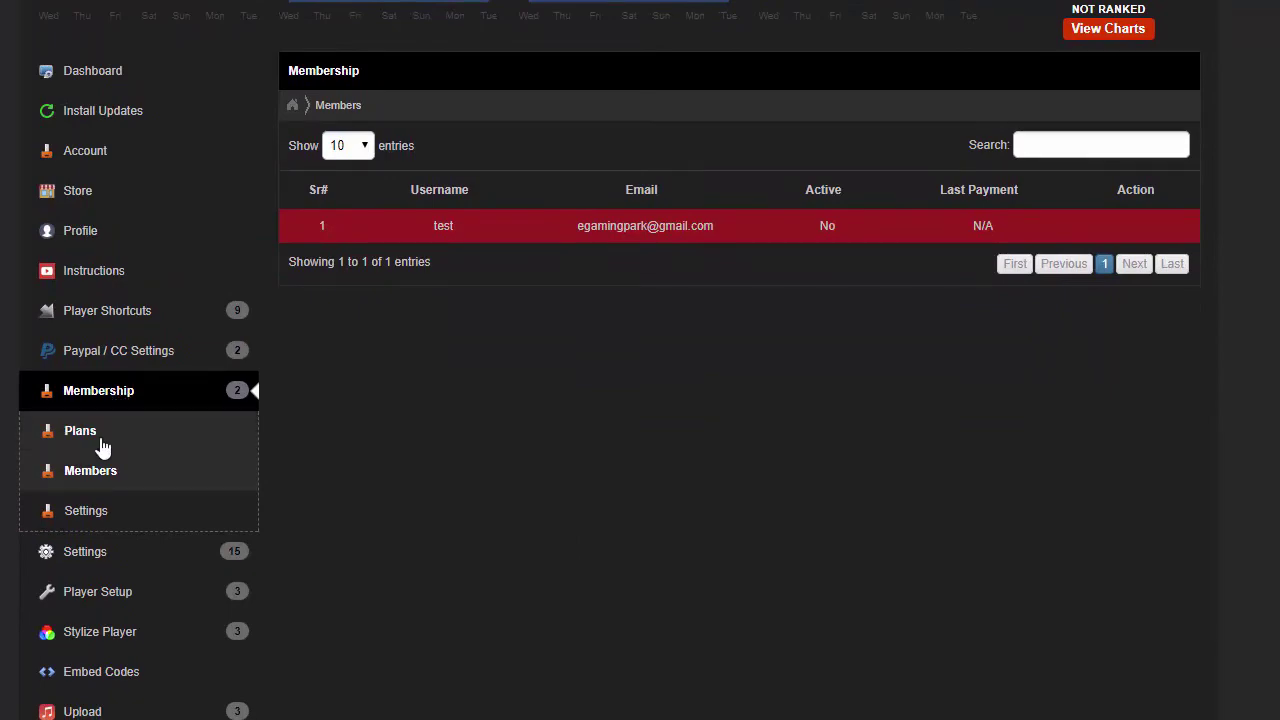
Open the reorder page of the membership plans and move the Pro plan above Basic
{"action": "left_click", "coordinate": [102, 445]}
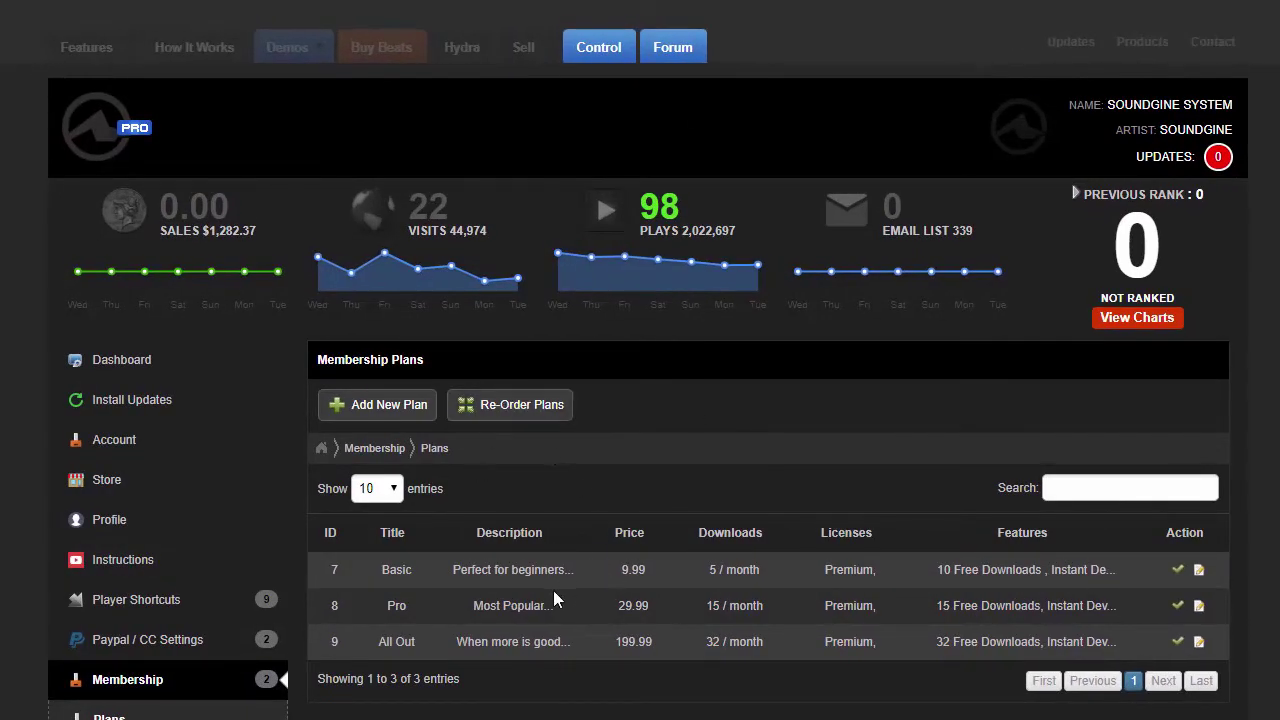
{"action": "scroll", "coordinate": [553, 600], "scroll_direction": "down", "scroll_amount": 2}
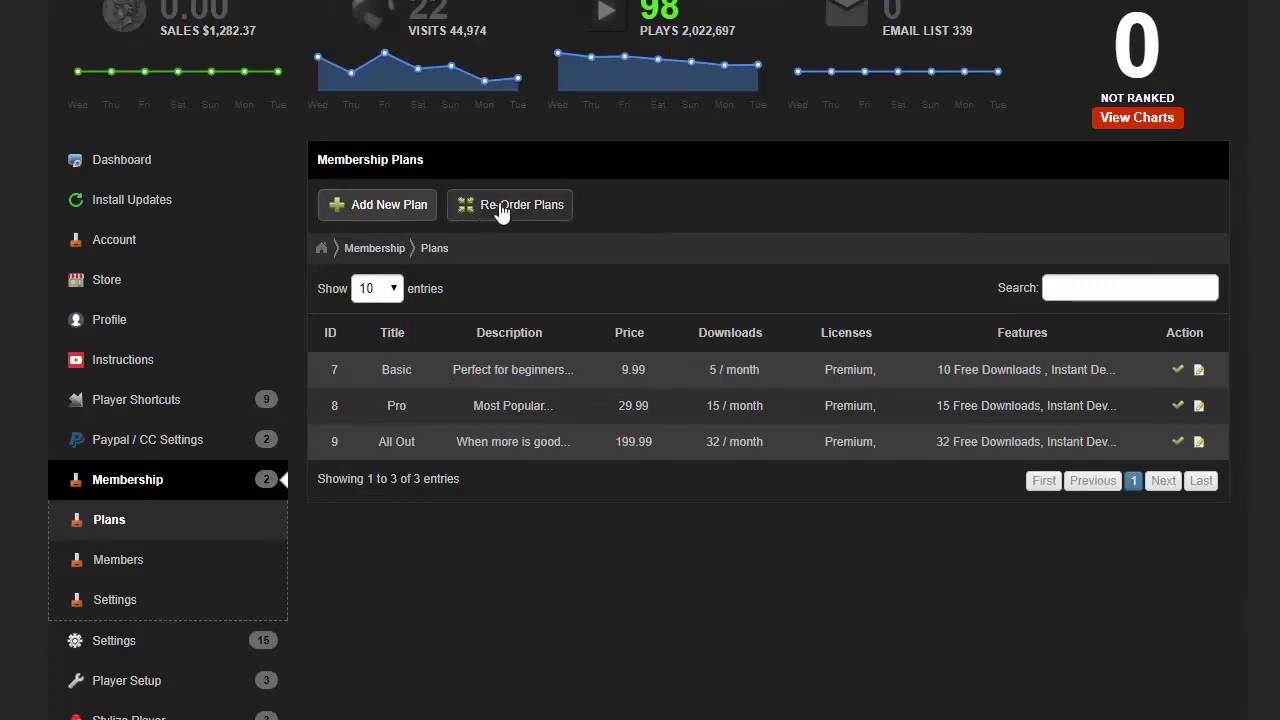
{"action": "left_click", "coordinate": [517, 205]}
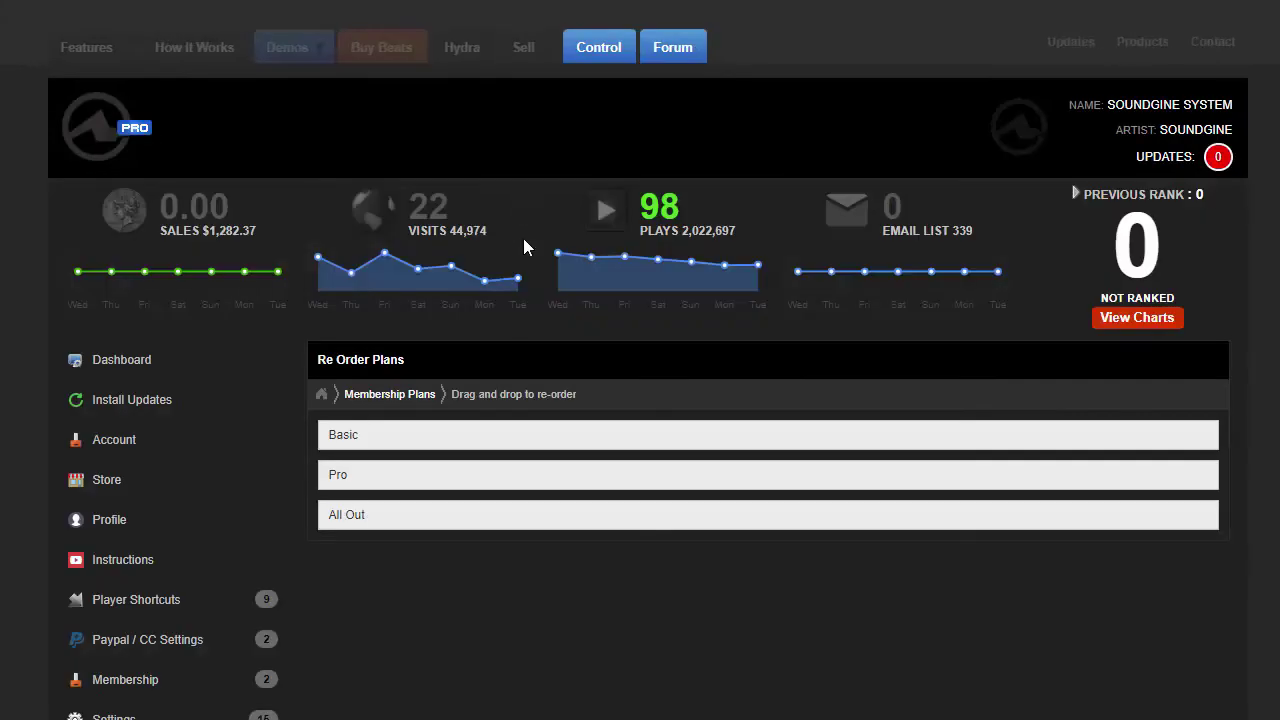
{"action": "left_click_drag", "start_coordinate": [352, 480], "coordinate": [353, 435]}
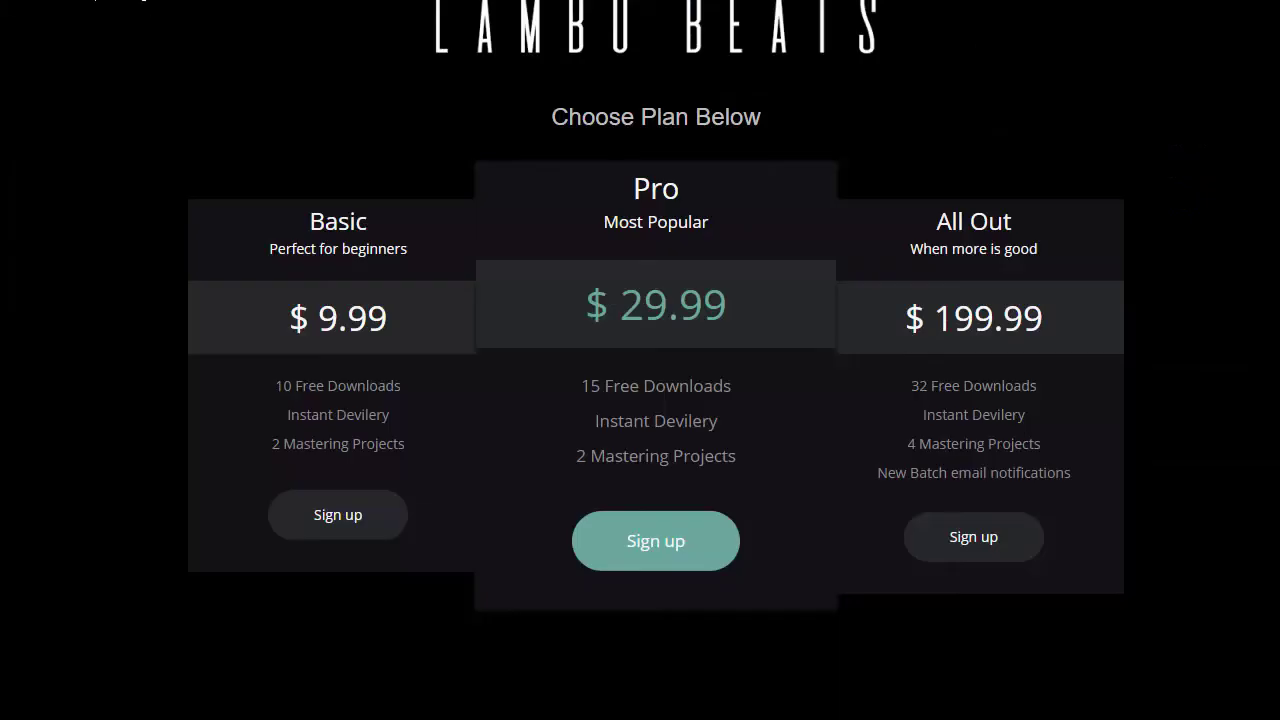
Reload the site's plan selection page to check the plan order, and move Pro back below Basic in the reorder list
{"action": "key", "text": "F5"}
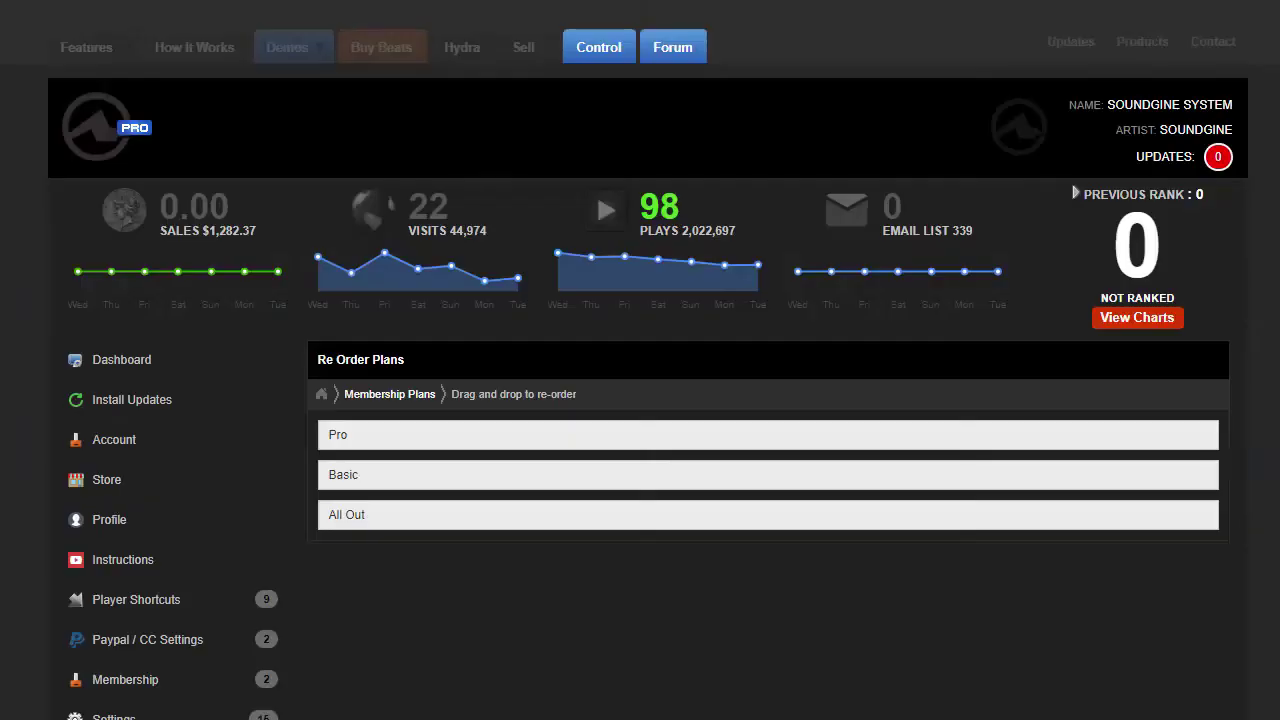
{"action": "left_click_drag", "start_coordinate": [363, 437], "coordinate": [365, 476]}
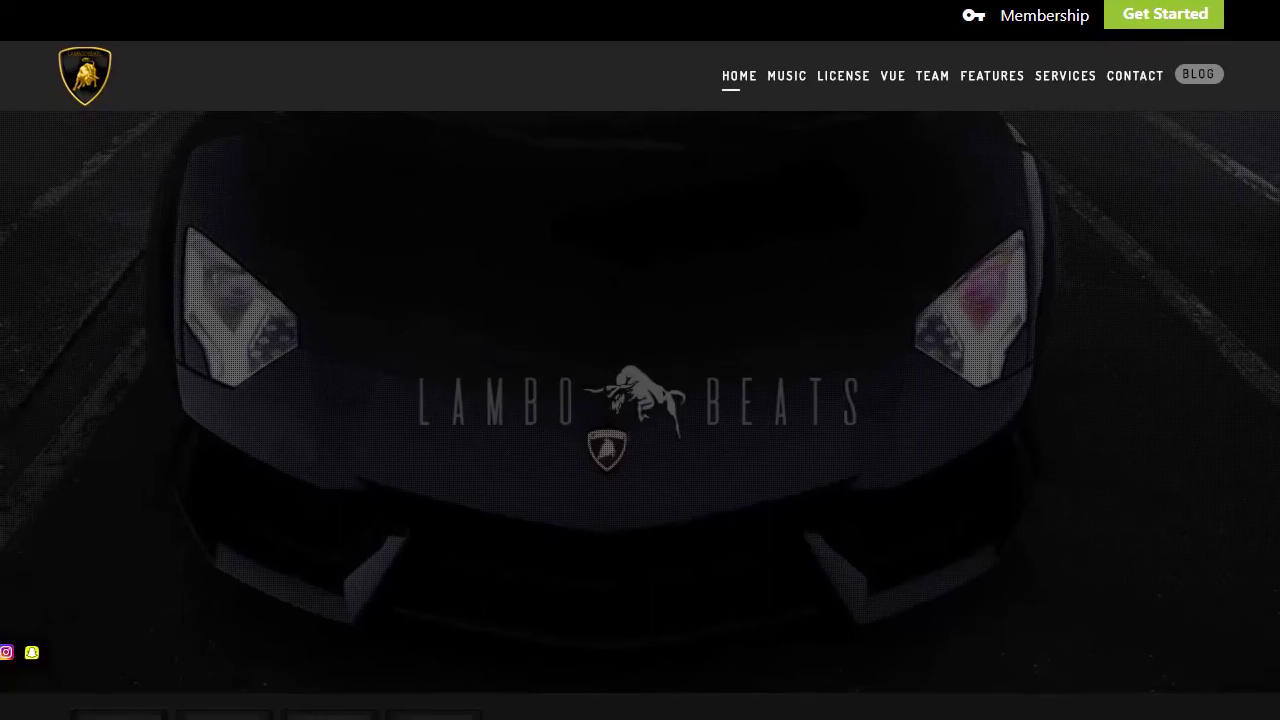
Look over the Lambo Beats home page, including the Subscribe and Save section and the music player with its beats
{"action": "scroll", "coordinate": [947, 488], "scroll_direction": "down", "scroll_amount": 6}
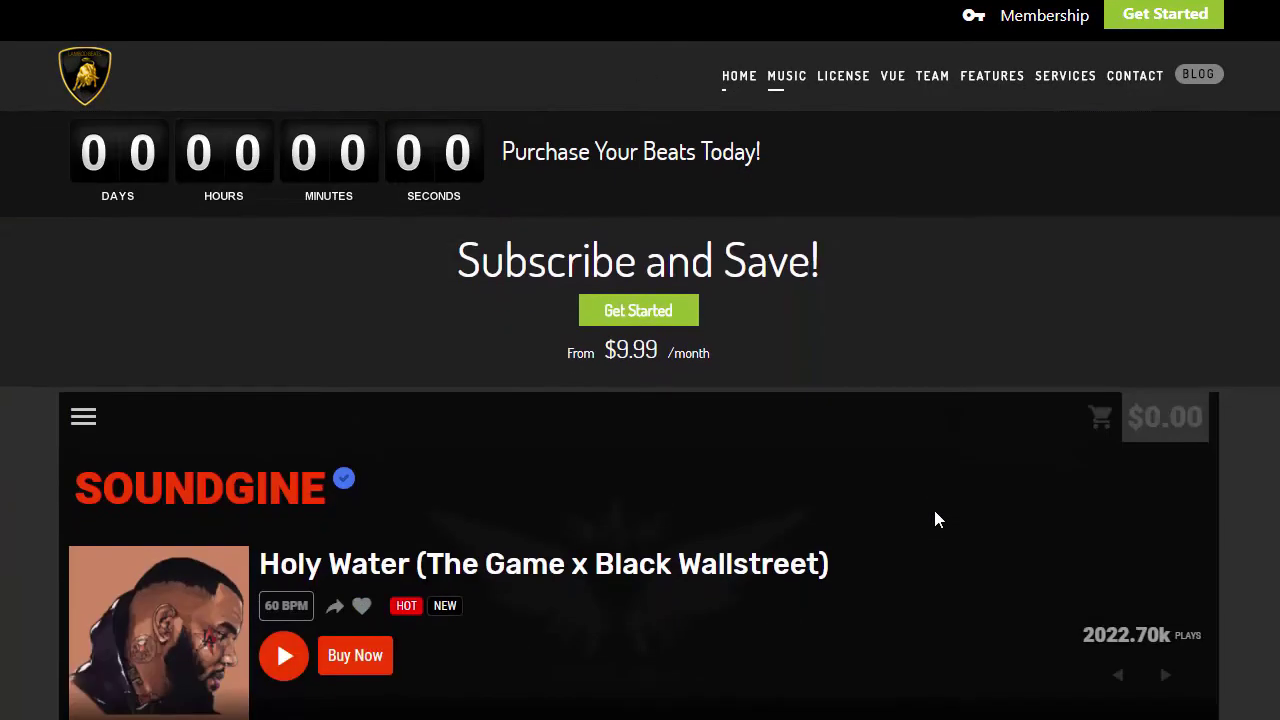
{"action": "scroll", "coordinate": [929, 504], "scroll_direction": "up", "scroll_amount": 3}
{"action": "scroll", "coordinate": [928, 515], "scroll_direction": "up", "scroll_amount": 3}
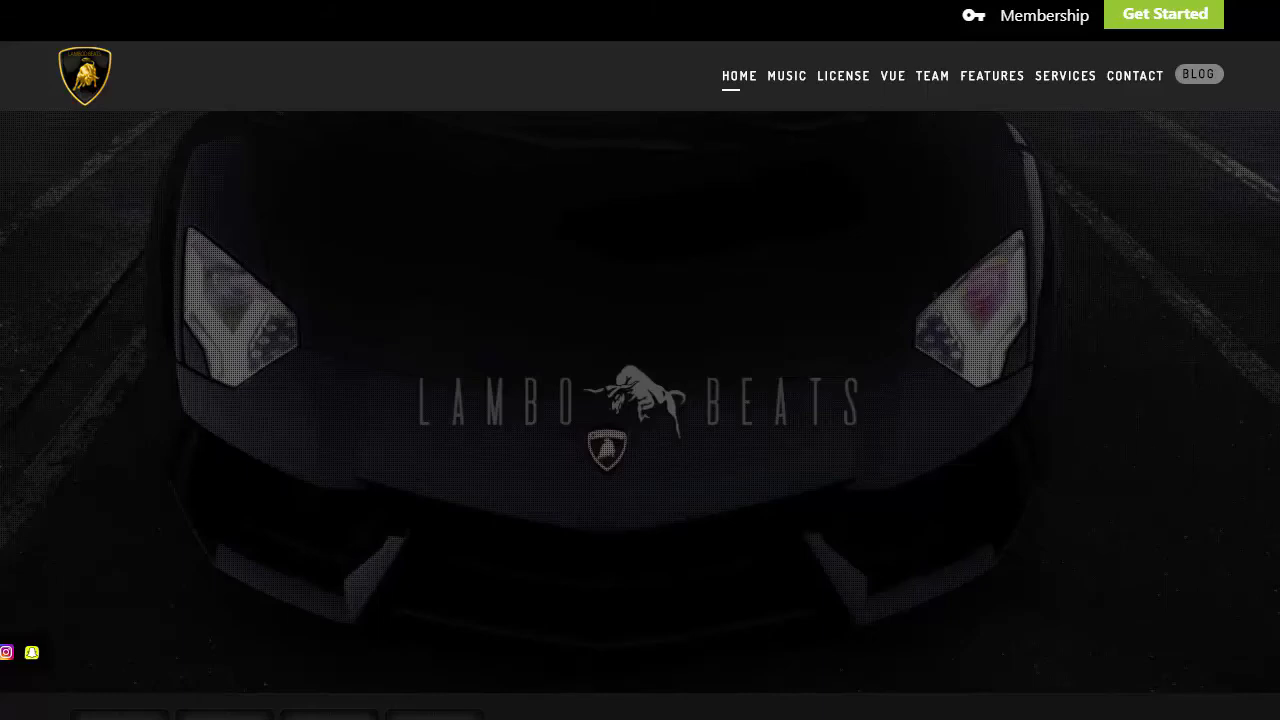
{"action": "scroll", "coordinate": [800, 606], "scroll_direction": "down", "scroll_amount": 5}
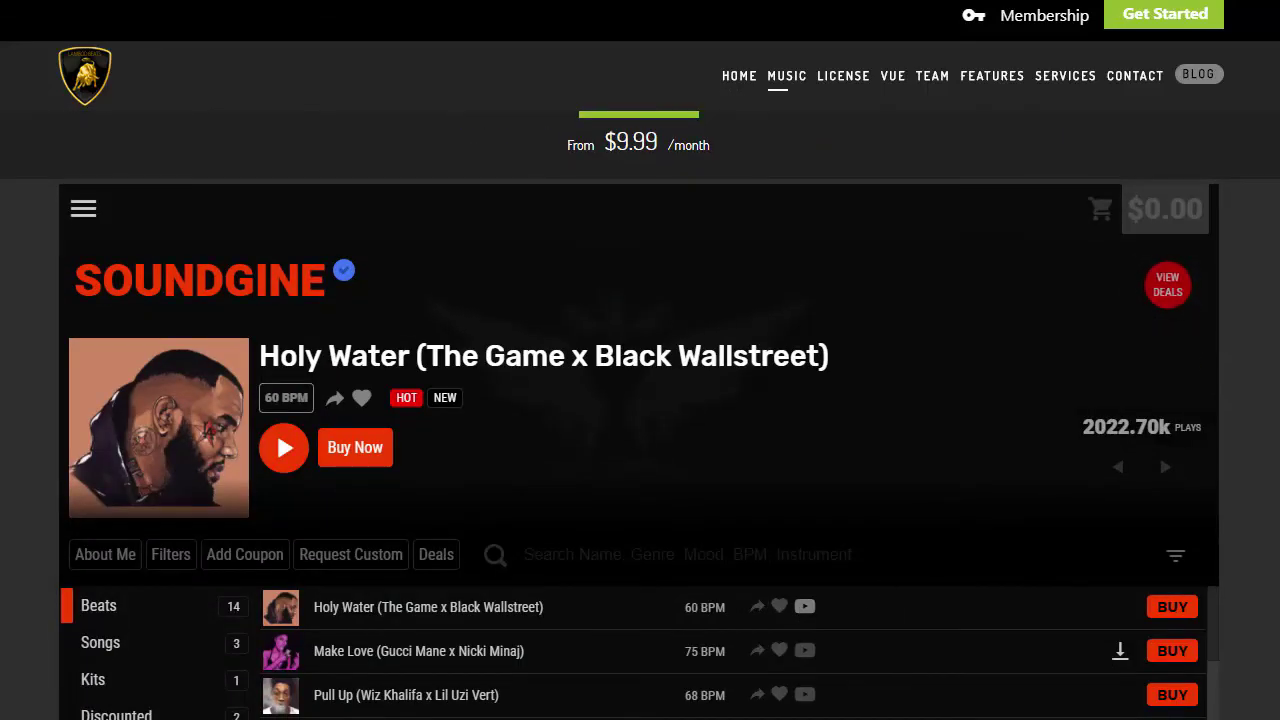
{"action": "scroll", "coordinate": [640, 415], "scroll_direction": "up", "scroll_amount": 5}
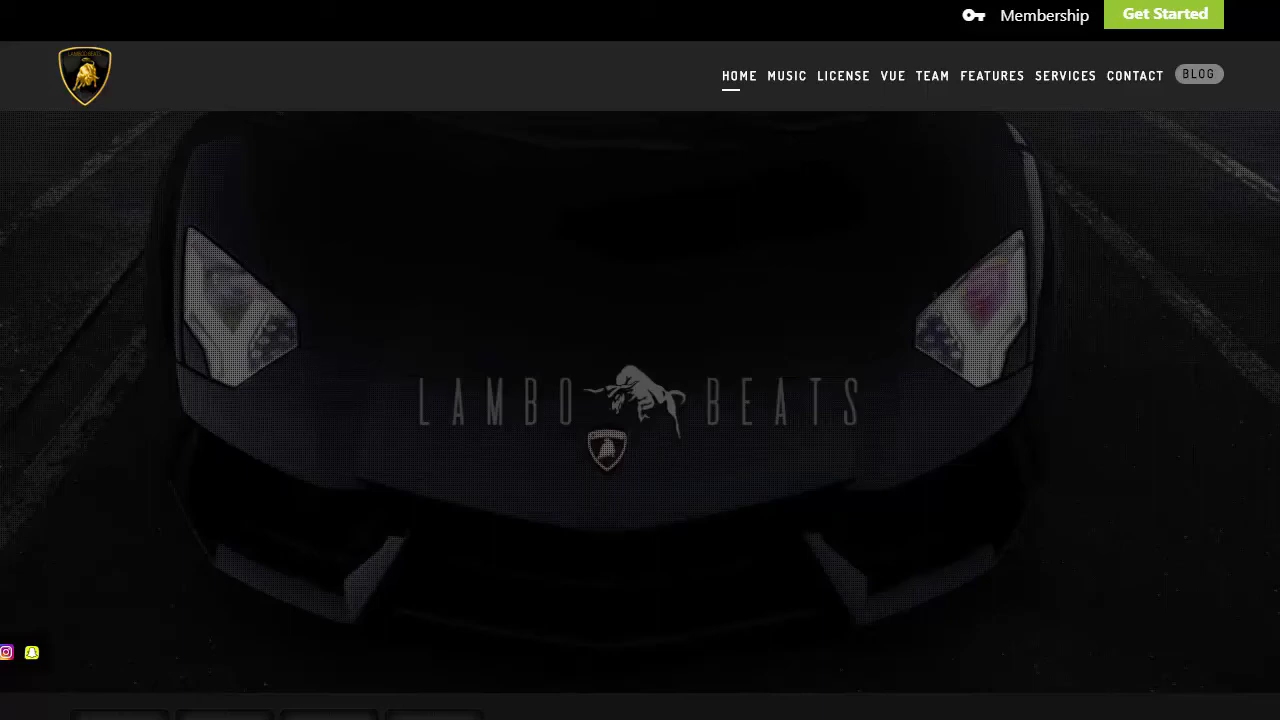
Open the subscription popup from the Subscribe and Save section and view the available plans
{"action": "scroll", "coordinate": [683, 626], "scroll_direction": "down", "scroll_amount": 3}
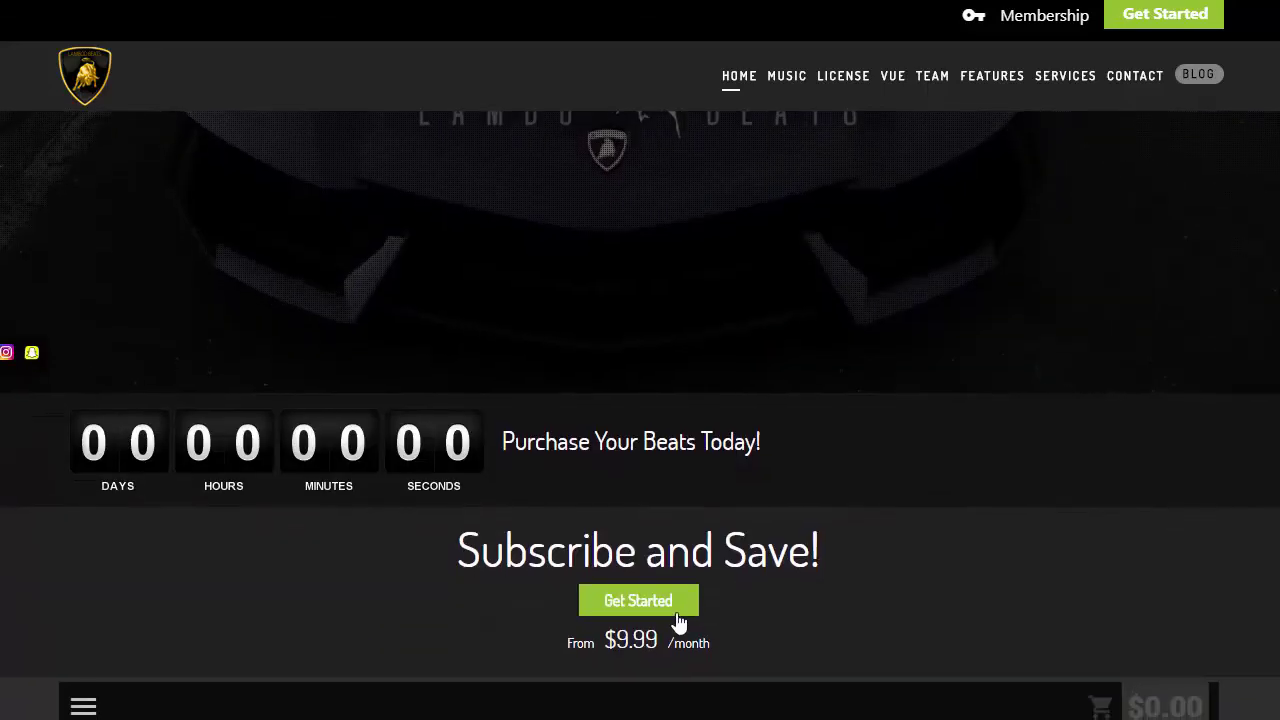
{"action": "left_click", "coordinate": [651, 603]}
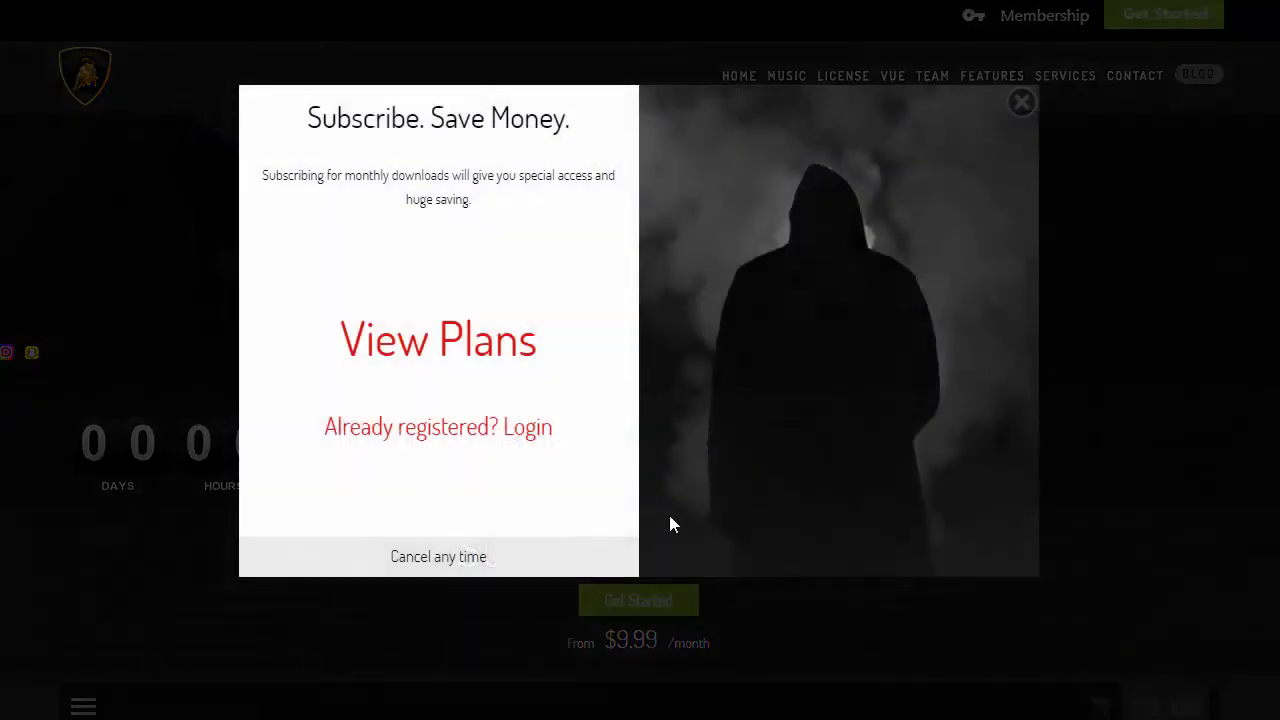
{"action": "left_click", "coordinate": [434, 352]}
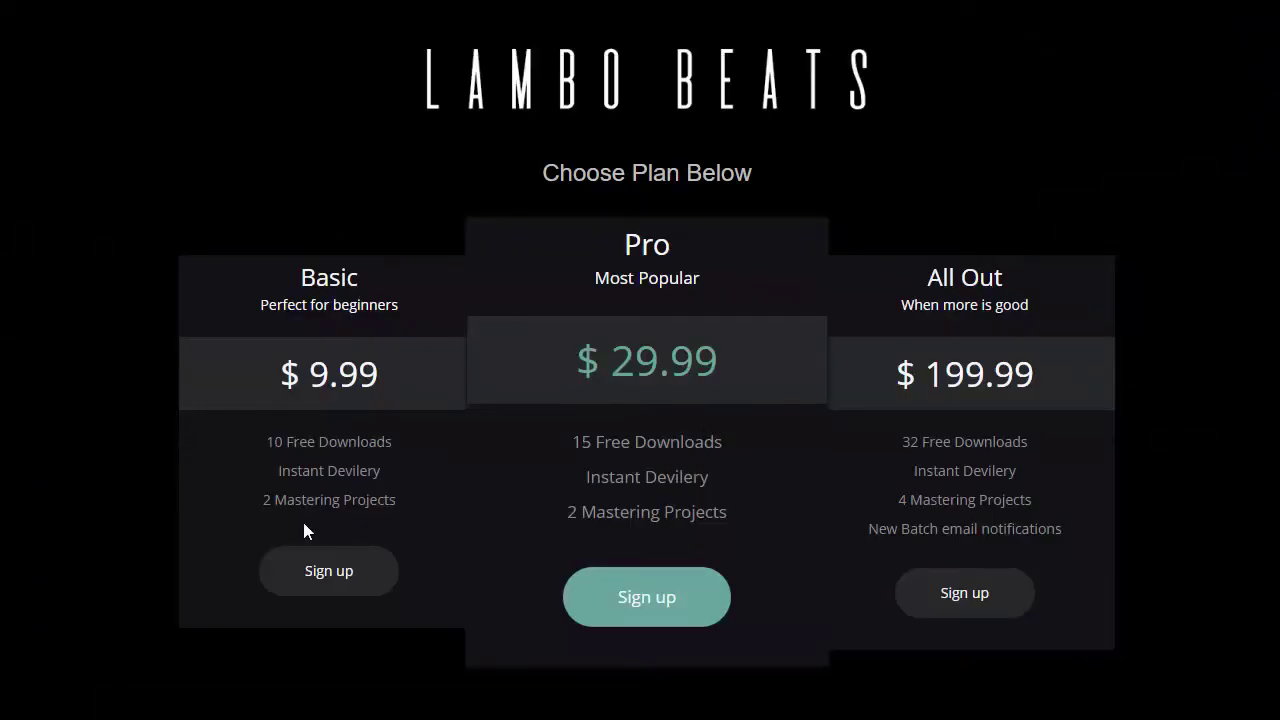
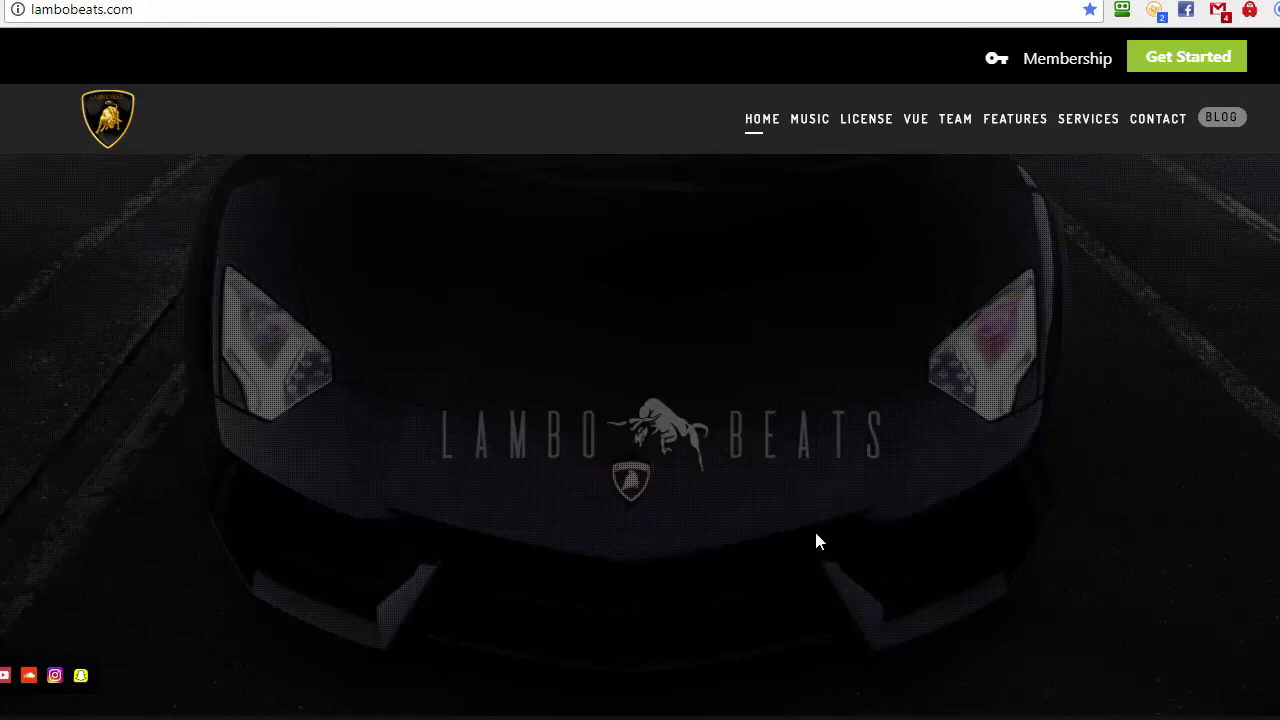
Switch from the Lambo Beats home page to the control dashboard and open the list of membership plans
{"action": "scroll", "coordinate": [816, 541], "scroll_direction": "down", "scroll_amount": 10}
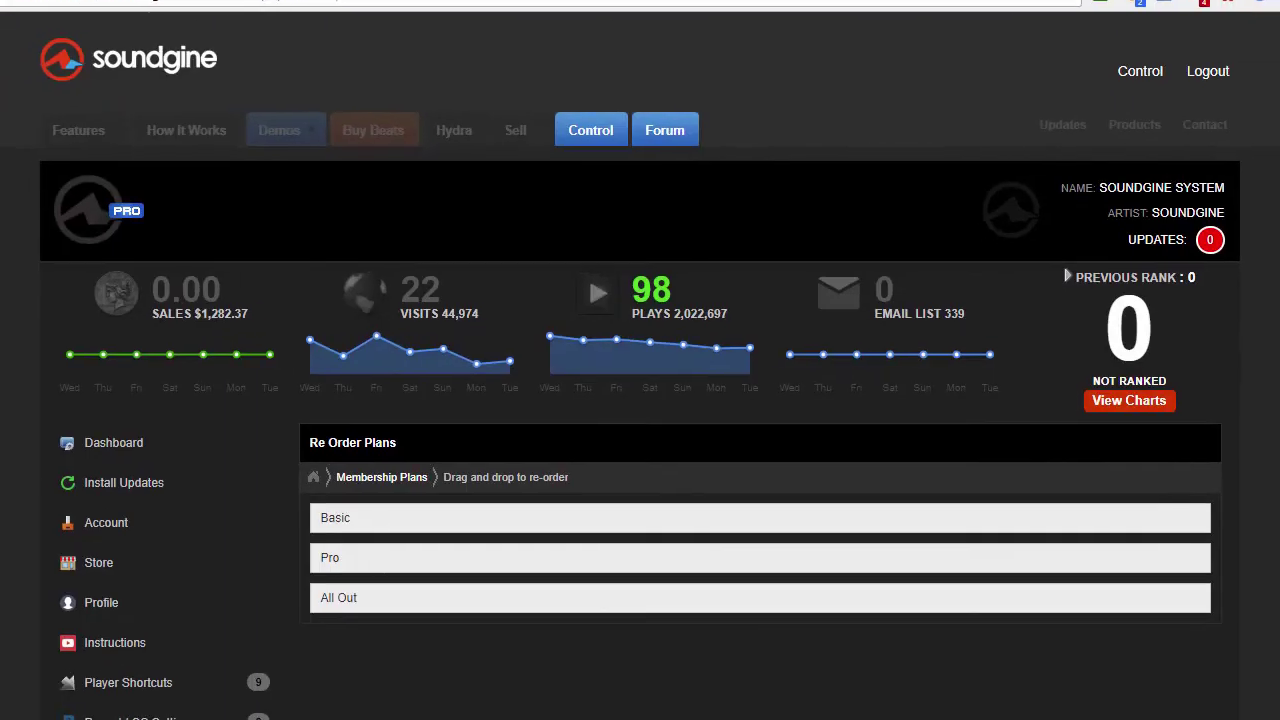
{"action": "scroll", "coordinate": [43, 495], "scroll_direction": "down", "scroll_amount": 3}
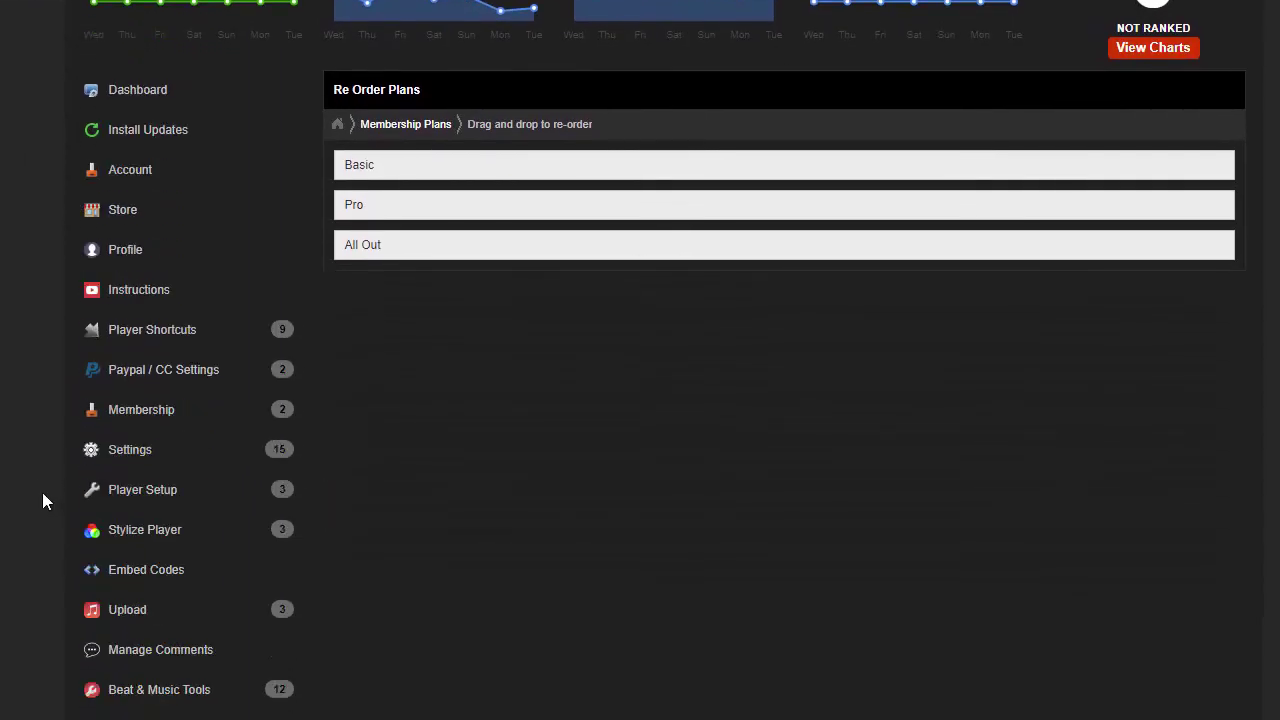
{"action": "left_click", "coordinate": [134, 410]}
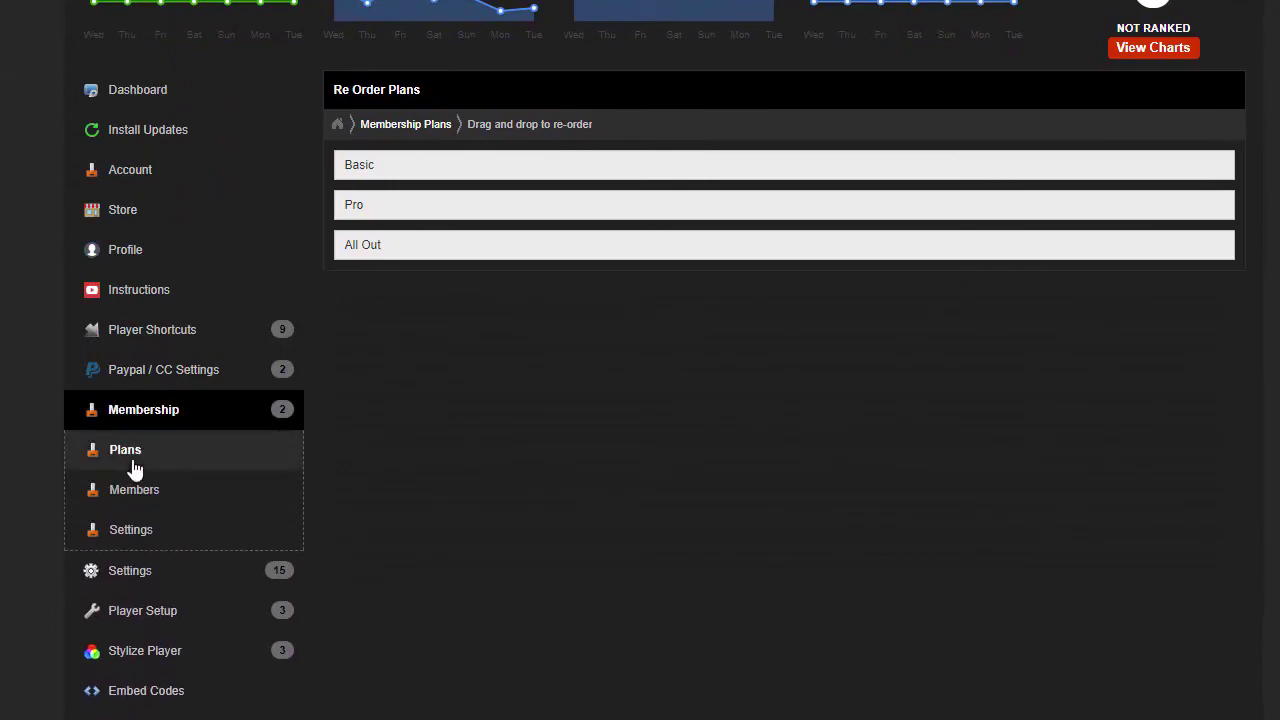
{"action": "left_click", "coordinate": [132, 467]}
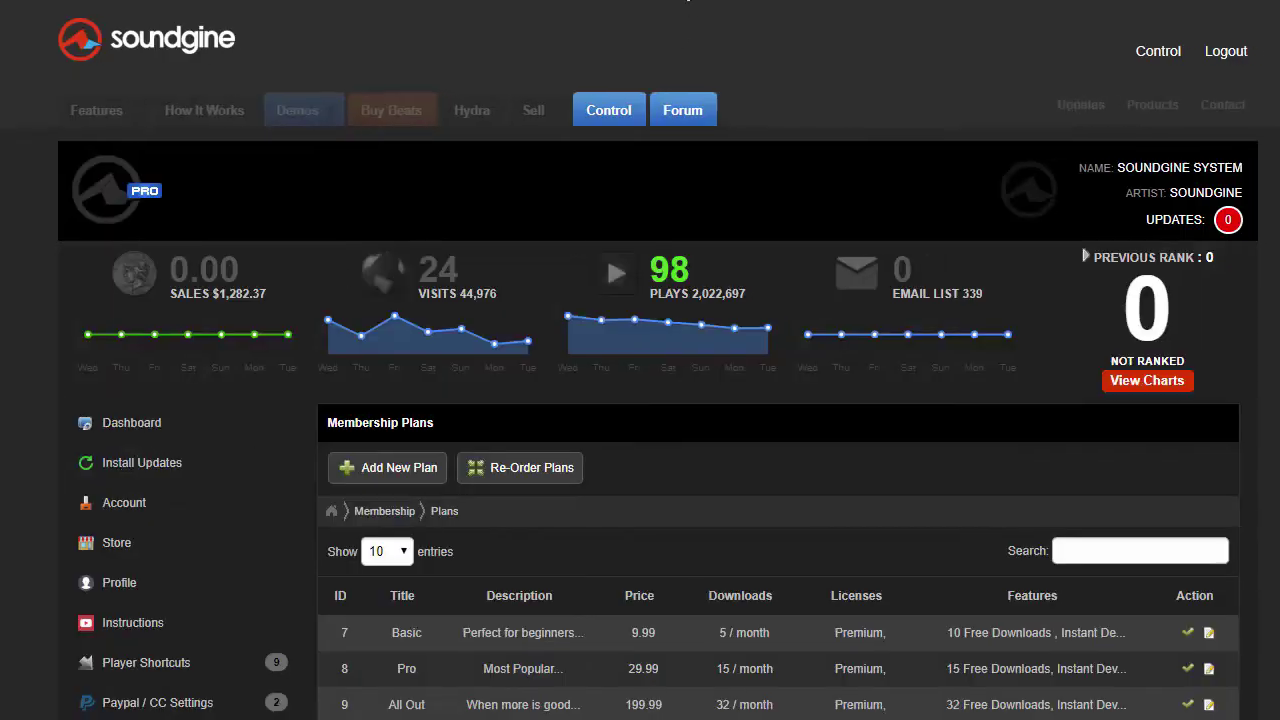
{"action": "scroll", "coordinate": [595, 227], "scroll_direction": "down", "scroll_amount": 1}
{"action": "scroll", "coordinate": [415, 632], "scroll_direction": "down", "scroll_amount": 3}
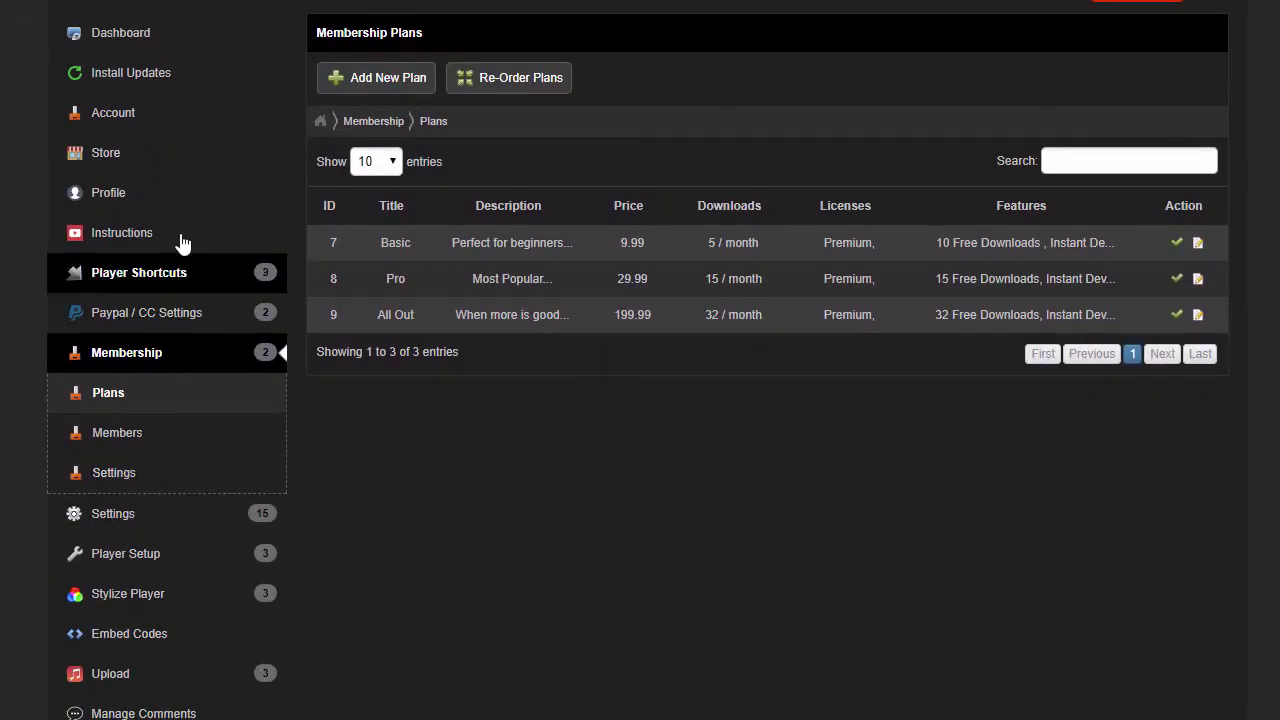
Open the plugin store in the control dashboard and look over the plugins offered for the service
{"action": "left_click", "coordinate": [127, 313]}
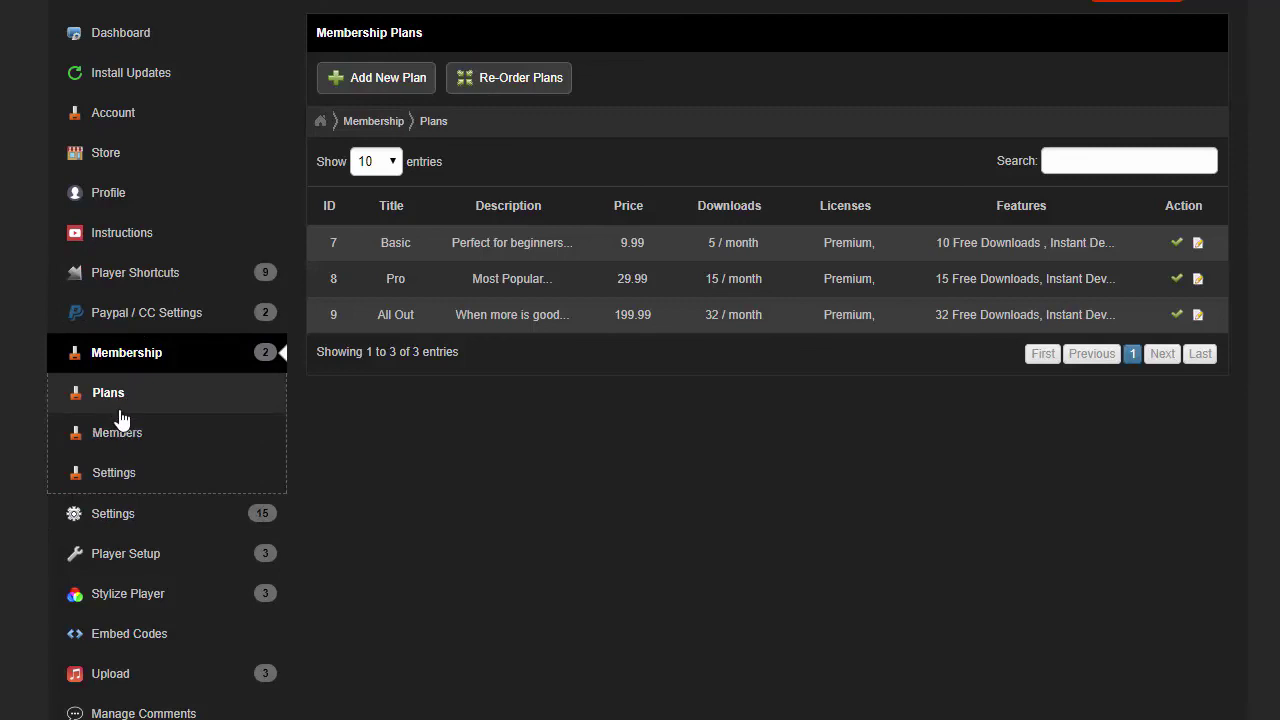
{"action": "left_click", "coordinate": [100, 160]}
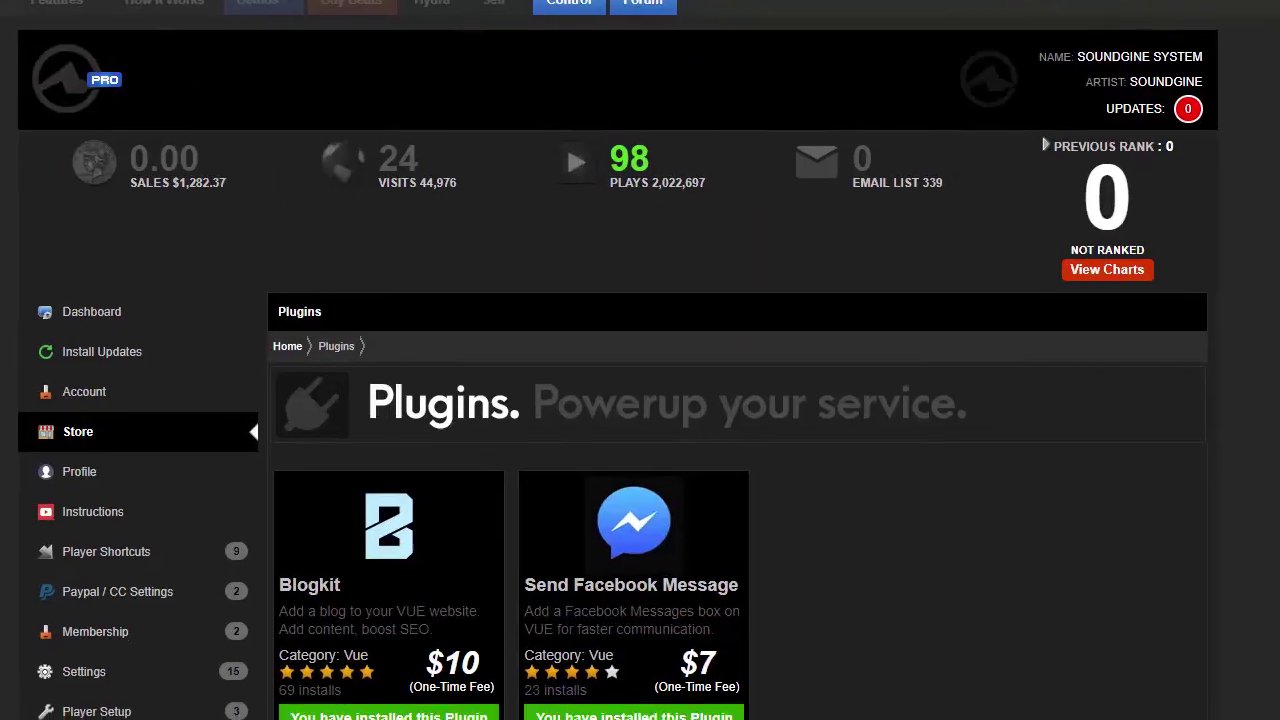
{"action": "scroll", "coordinate": [871, 633], "scroll_direction": "down", "scroll_amount": 3}
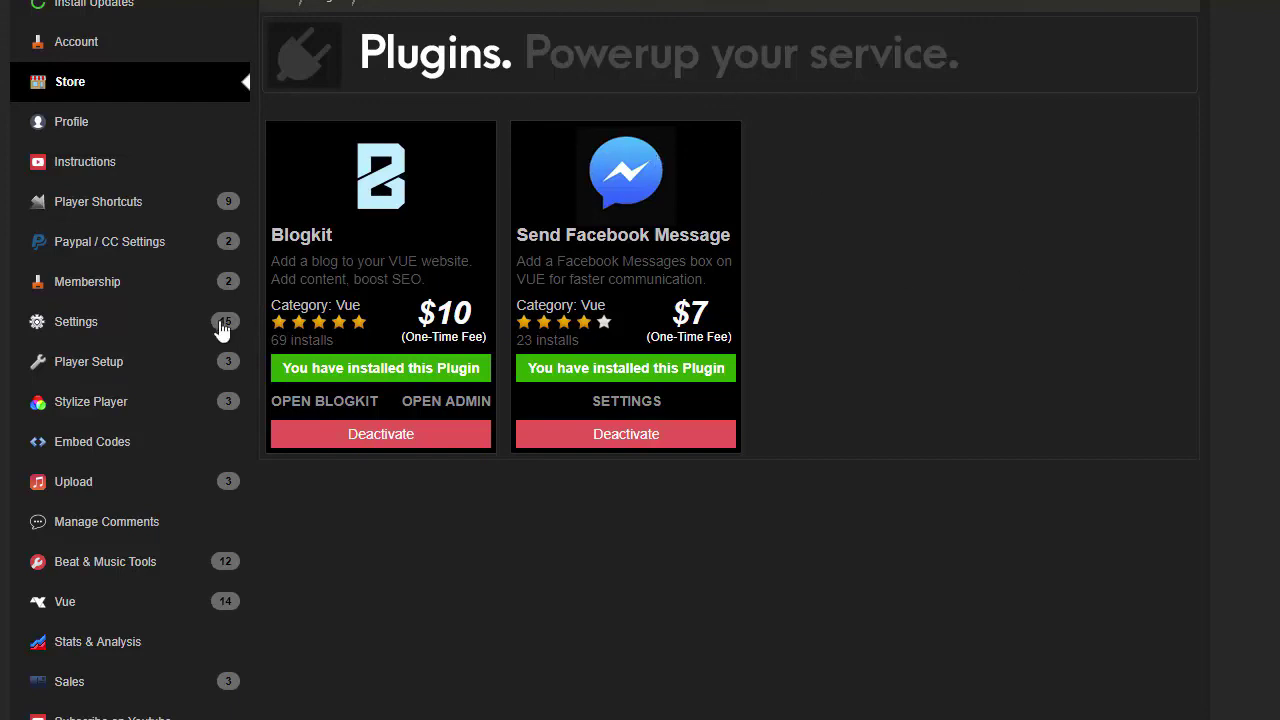
{"action": "scroll", "coordinate": [190, 333], "scroll_direction": "up", "scroll_amount": 1}
{"action": "scroll", "coordinate": [157, 320], "scroll_direction": "down", "scroll_amount": 2}
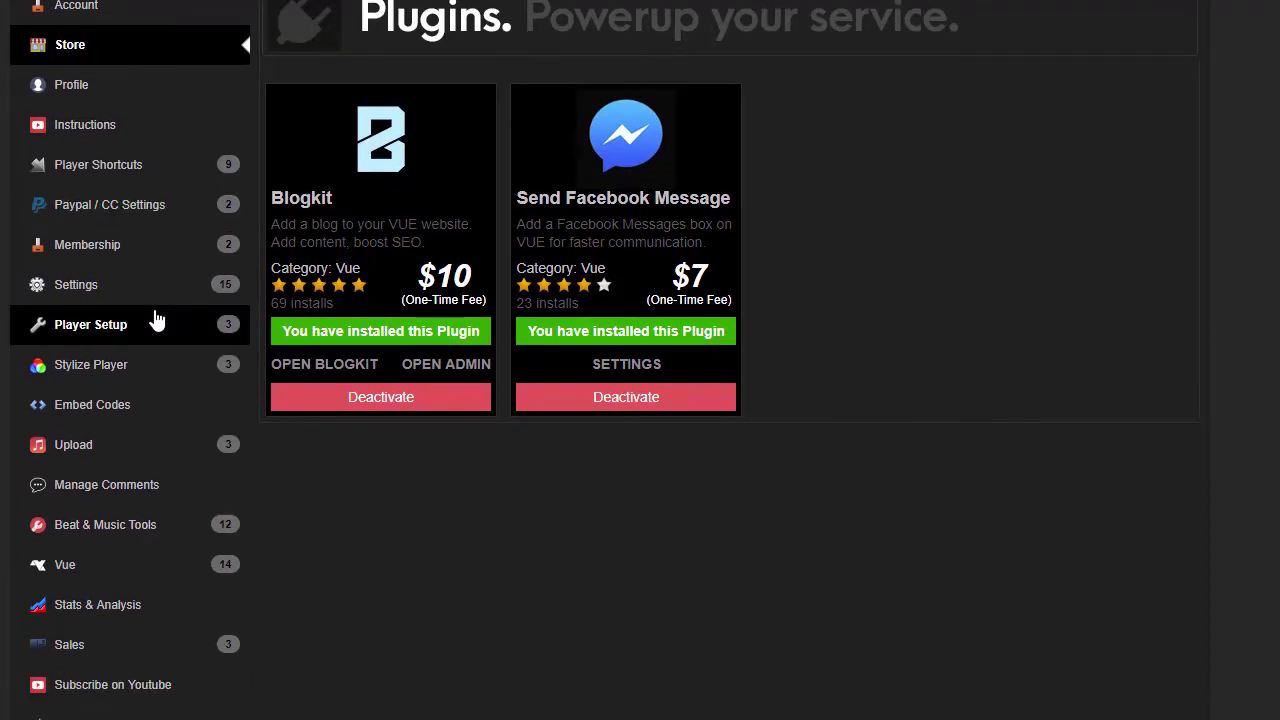
{"action": "scroll", "coordinate": [157, 320], "scroll_direction": "up", "scroll_amount": 2}
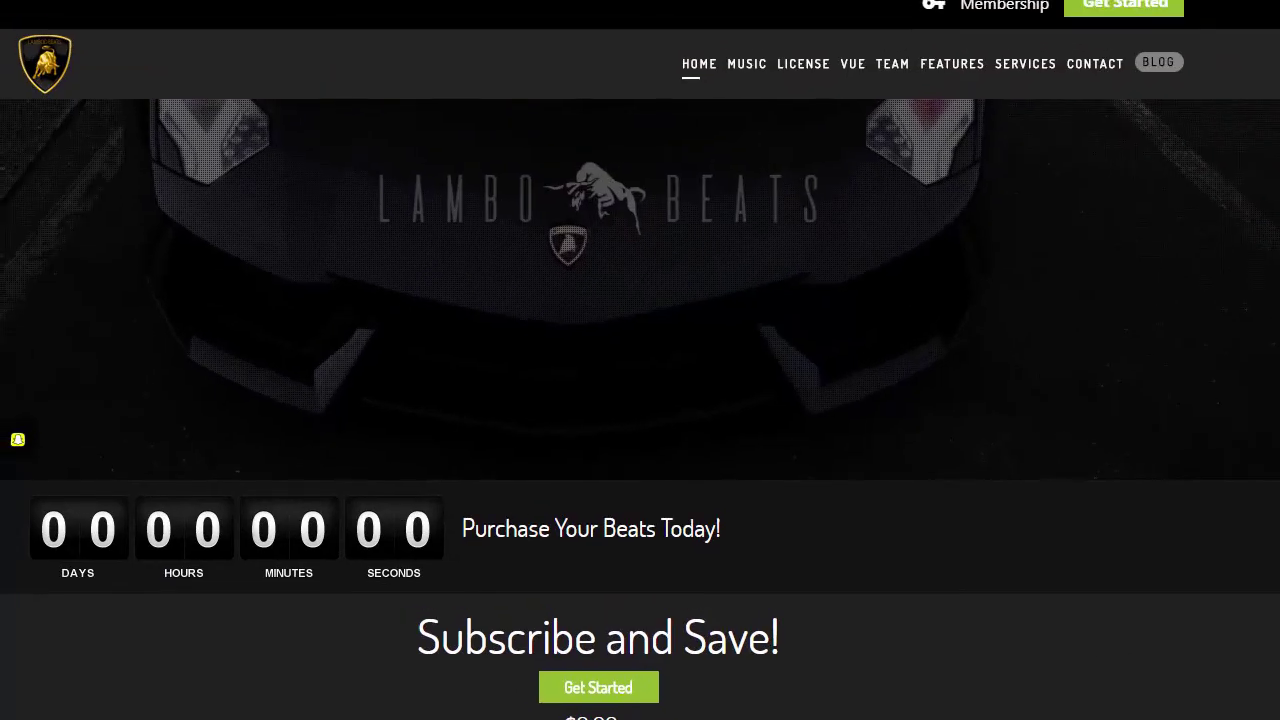
View the beat list in the music player on the Lambo Beats site
{"action": "scroll", "coordinate": [1246, 480], "scroll_direction": "down", "scroll_amount": 10}
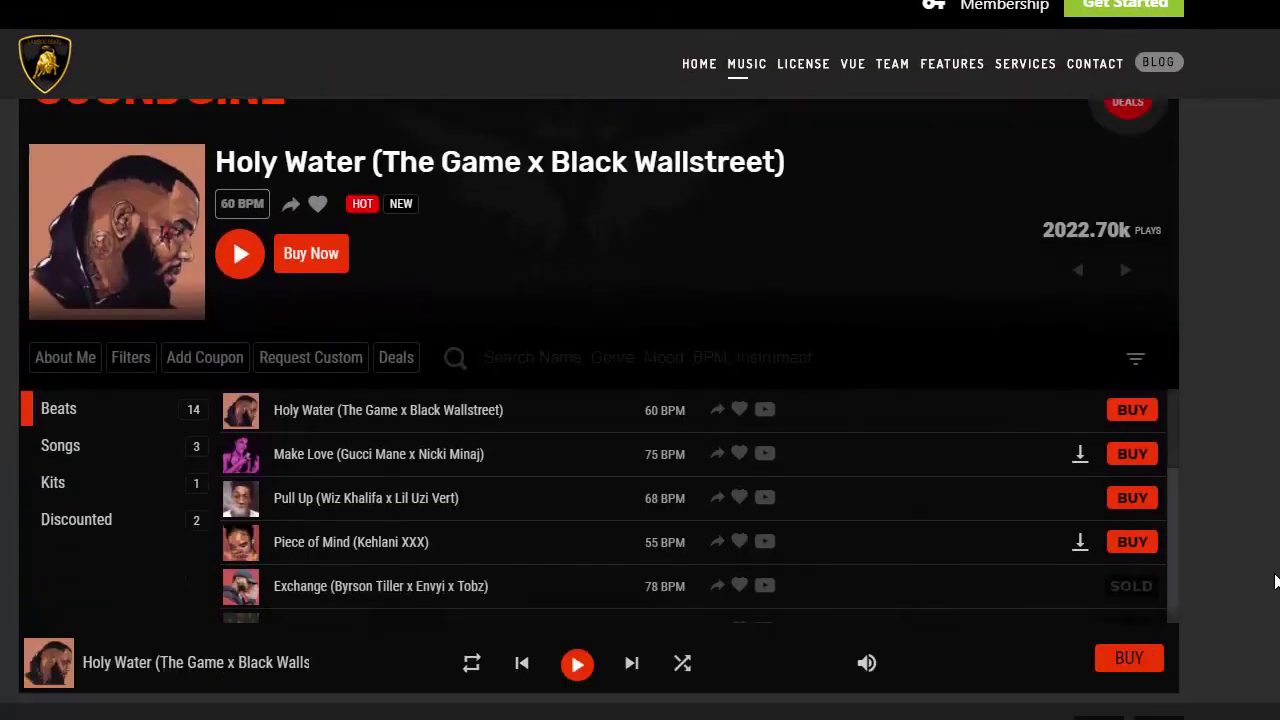
{"action": "scroll", "coordinate": [1276, 582], "scroll_direction": "up", "scroll_amount": 10}
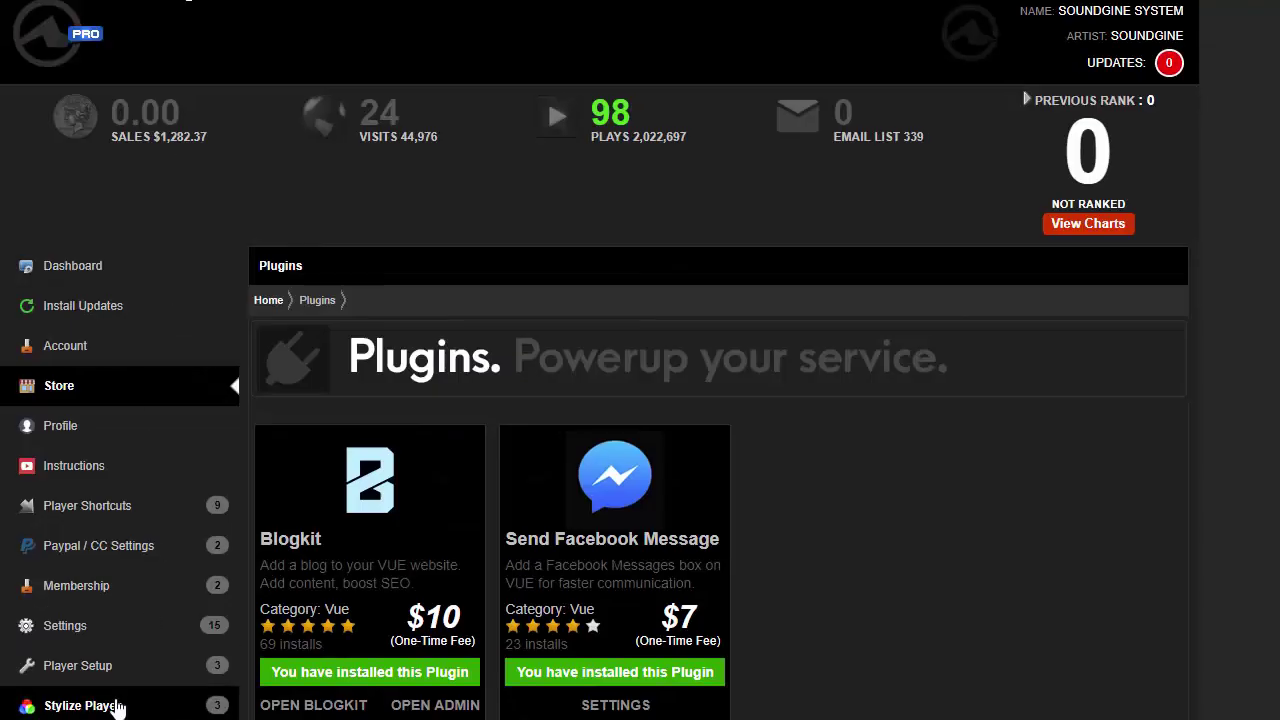
Return to the control dashboard and view the membership plugin's members list and its plans list
{"action": "scroll", "coordinate": [70, 705], "scroll_direction": "down", "scroll_amount": 3}
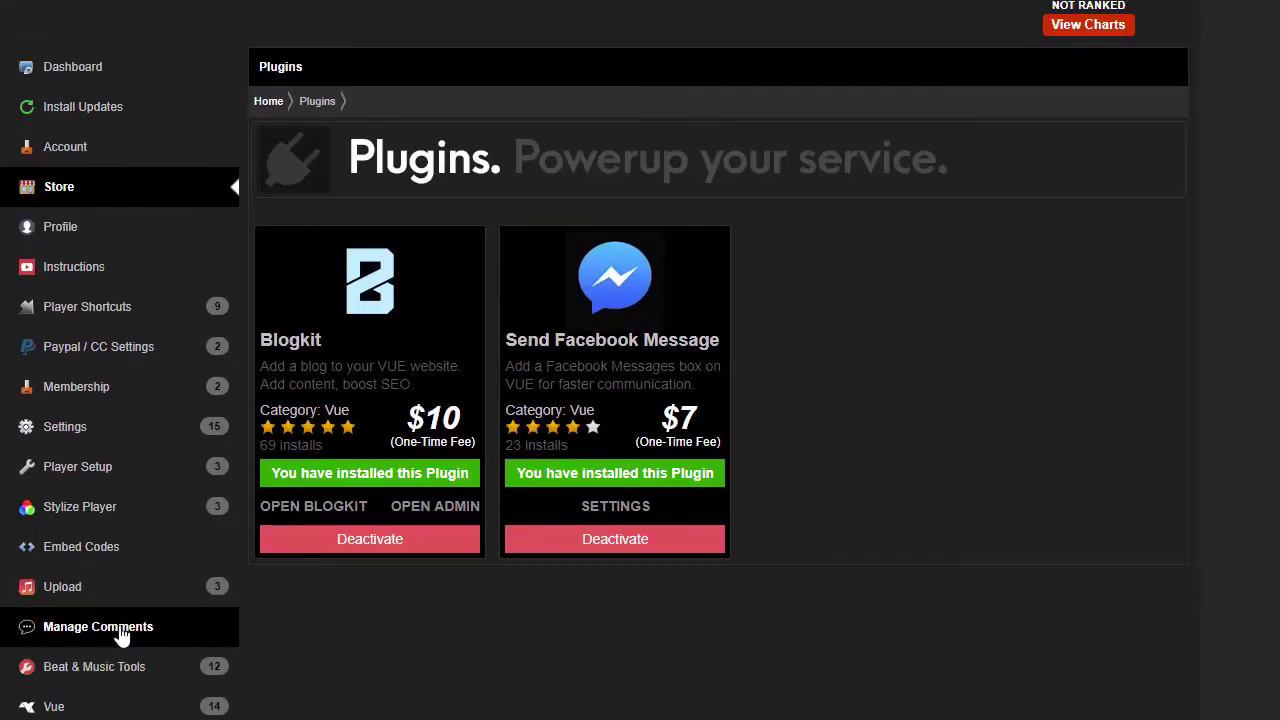
{"action": "scroll", "coordinate": [122, 630], "scroll_direction": "up", "scroll_amount": 1}
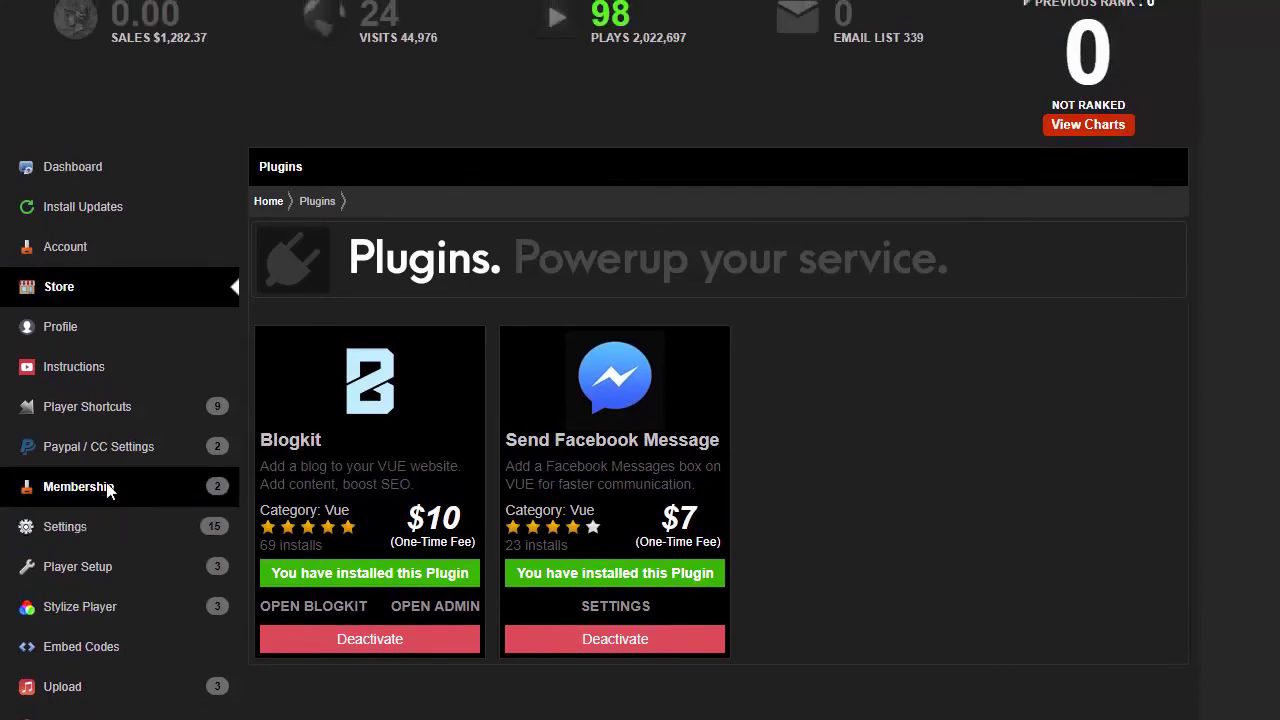
{"action": "left_click", "coordinate": [108, 488]}
{"action": "scroll", "coordinate": [95, 660], "scroll_direction": "down", "scroll_amount": 2}
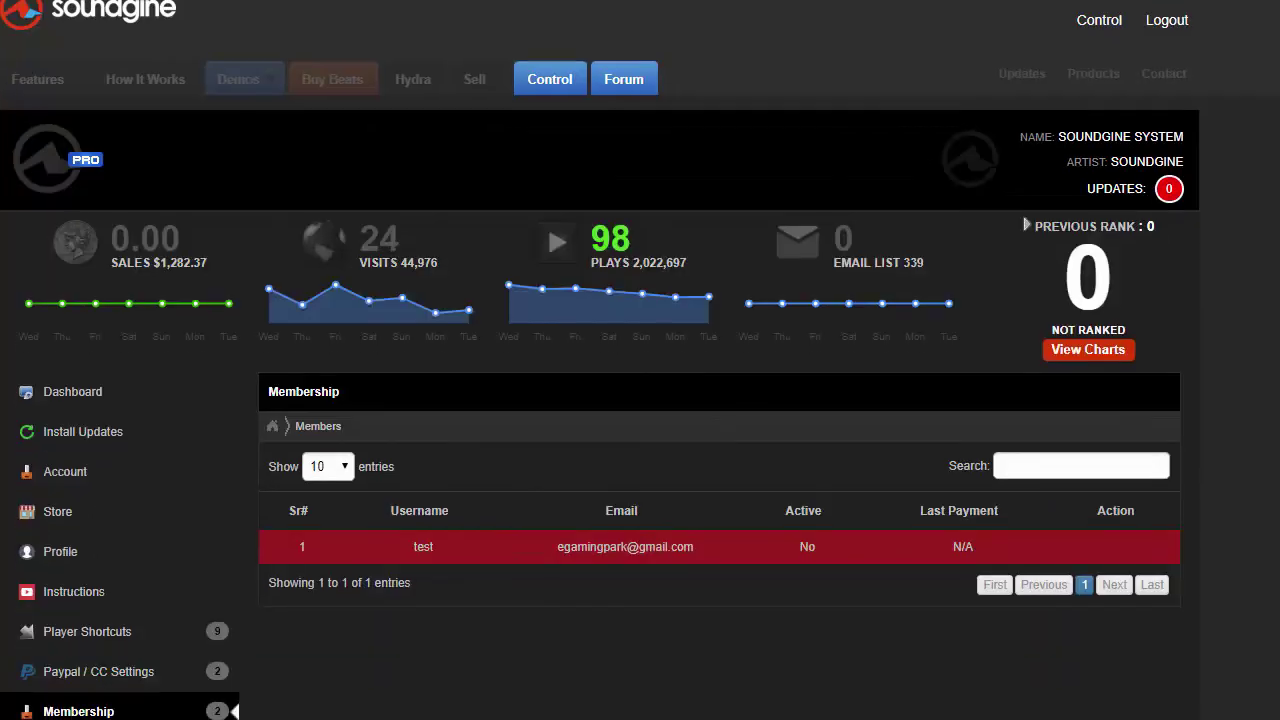
{"action": "left_click", "coordinate": [95, 670]}
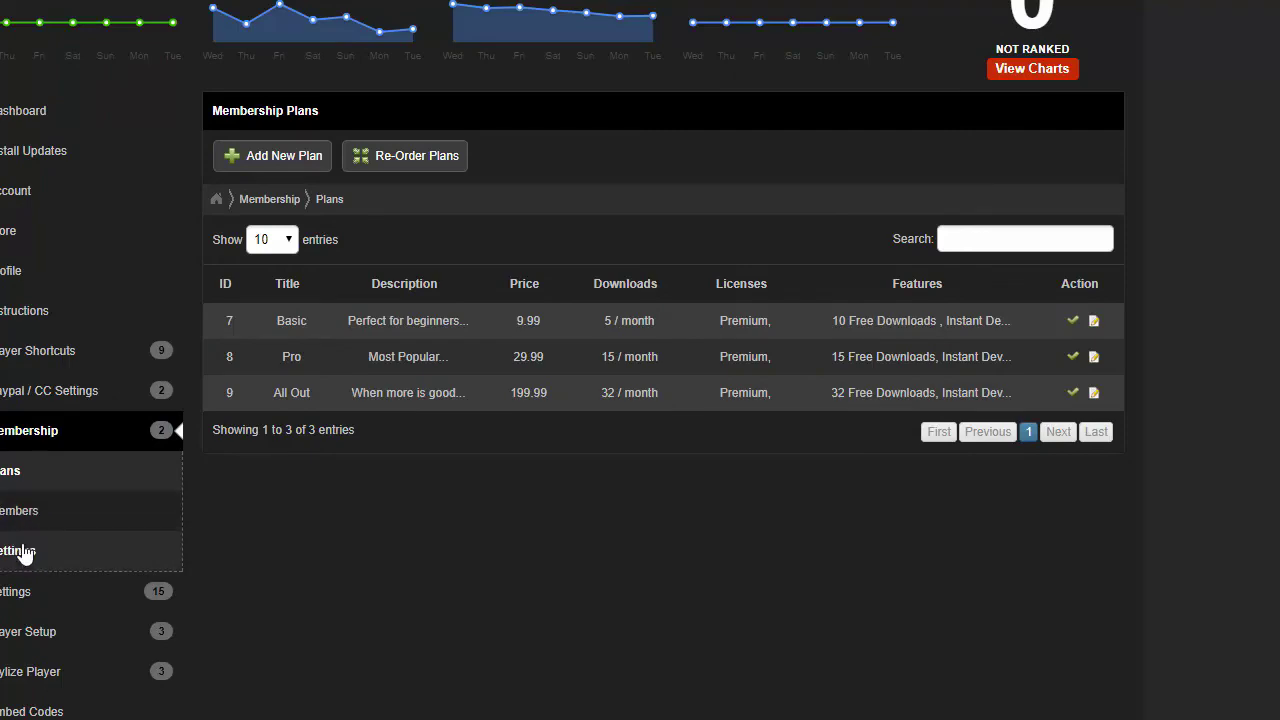
Open the membership settings and review the access control, plans popup, header image and payment information sections
{"action": "left_click", "coordinate": [25, 555]}
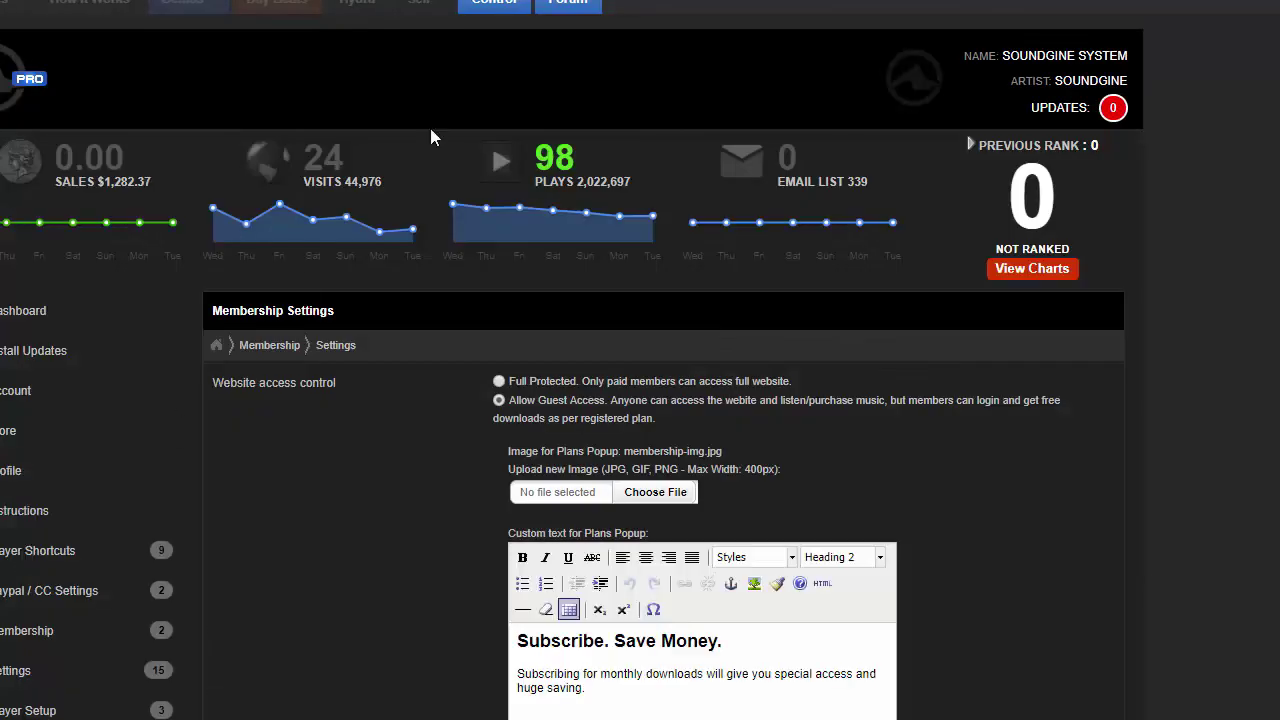
{"action": "scroll", "coordinate": [995, 370], "scroll_direction": "down", "scroll_amount": 5}
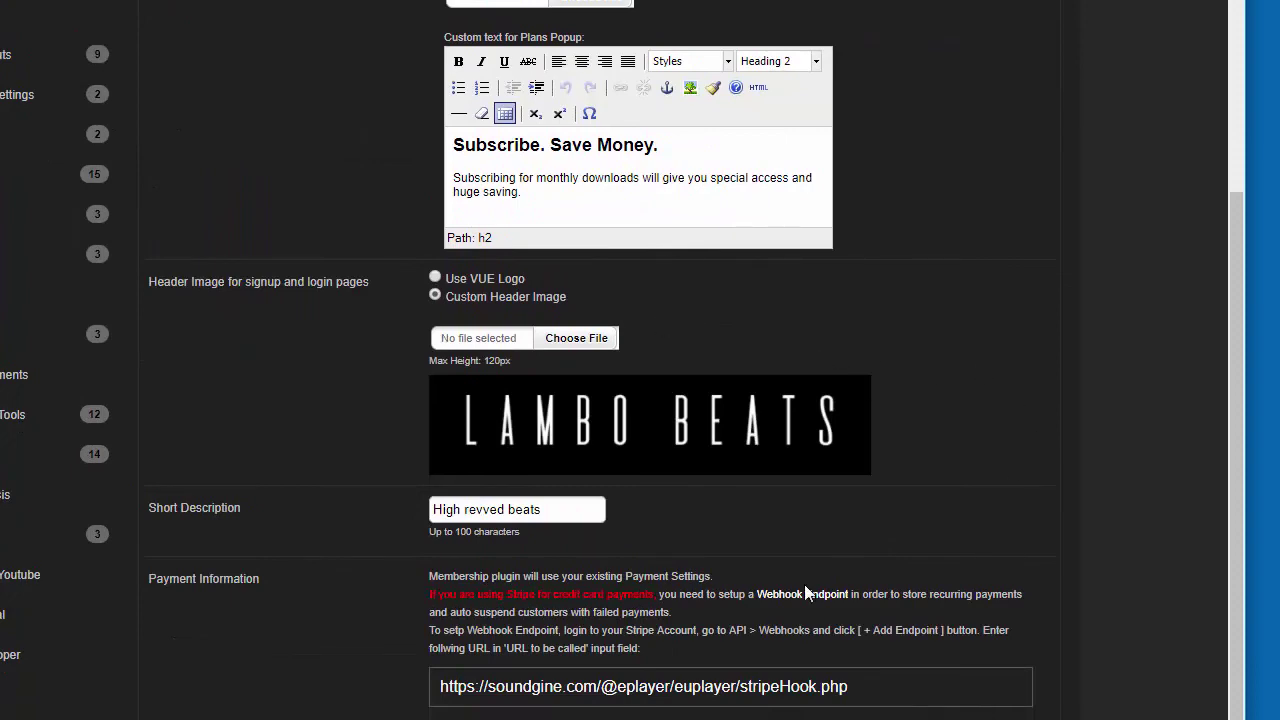
{"action": "scroll", "coordinate": [380, 600], "scroll_direction": "up", "scroll_amount": 5}
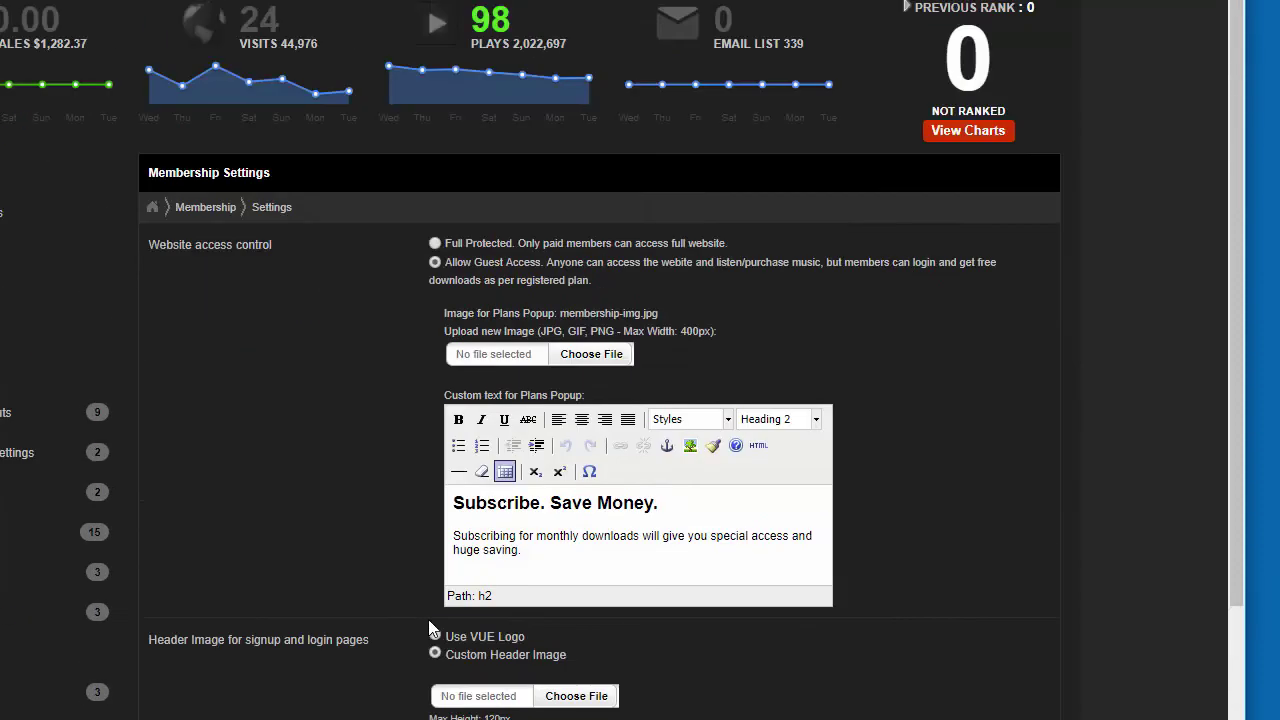
{"action": "scroll", "coordinate": [362, 572], "scroll_direction": "down", "scroll_amount": 3}
{"action": "scroll", "coordinate": [361, 569], "scroll_direction": "up", "scroll_amount": 2}
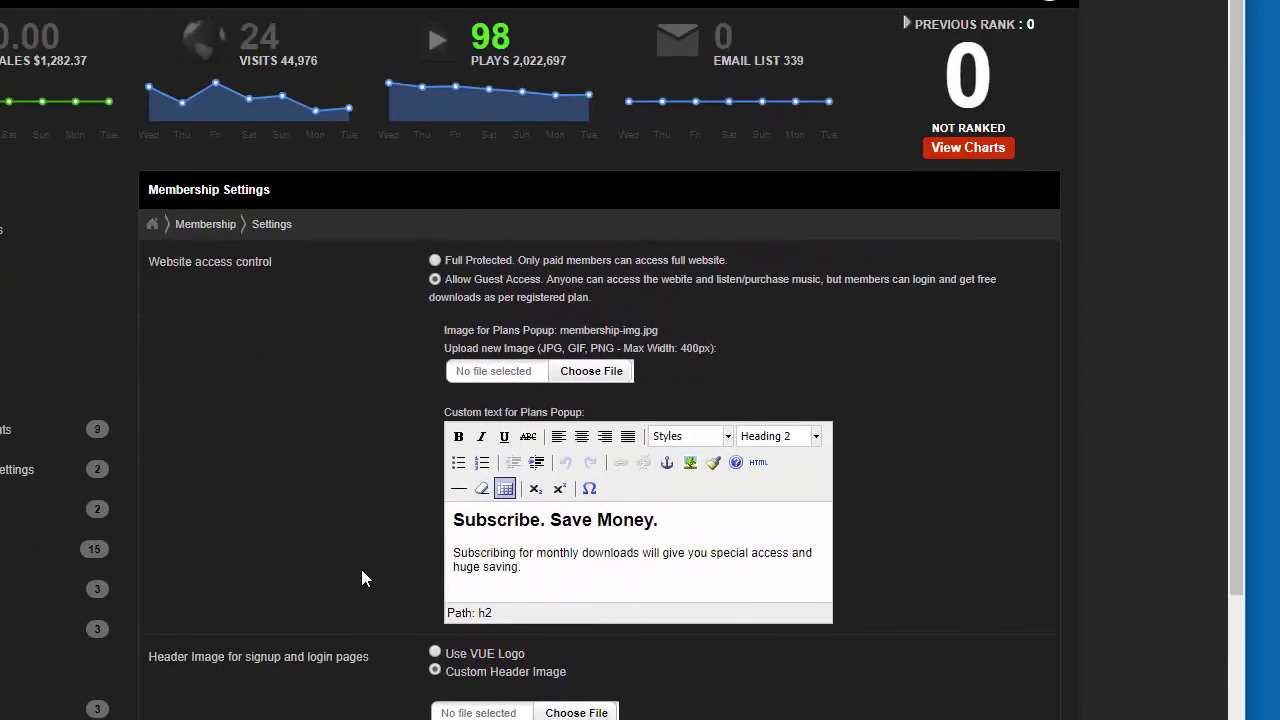
{"action": "scroll", "coordinate": [981, 629], "scroll_direction": "down", "scroll_amount": 3}
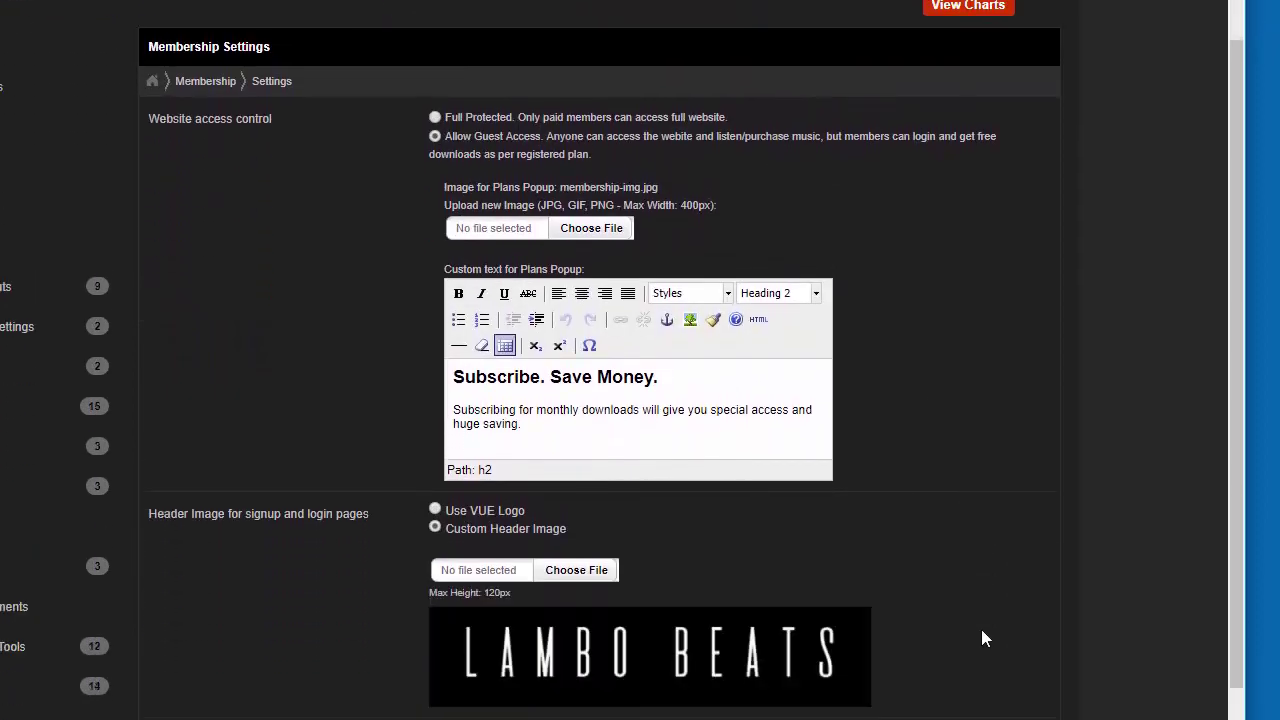
{"action": "scroll", "coordinate": [981, 629], "scroll_direction": "up", "scroll_amount": 4}
{"action": "scroll", "coordinate": [981, 638], "scroll_direction": "down", "scroll_amount": 5}
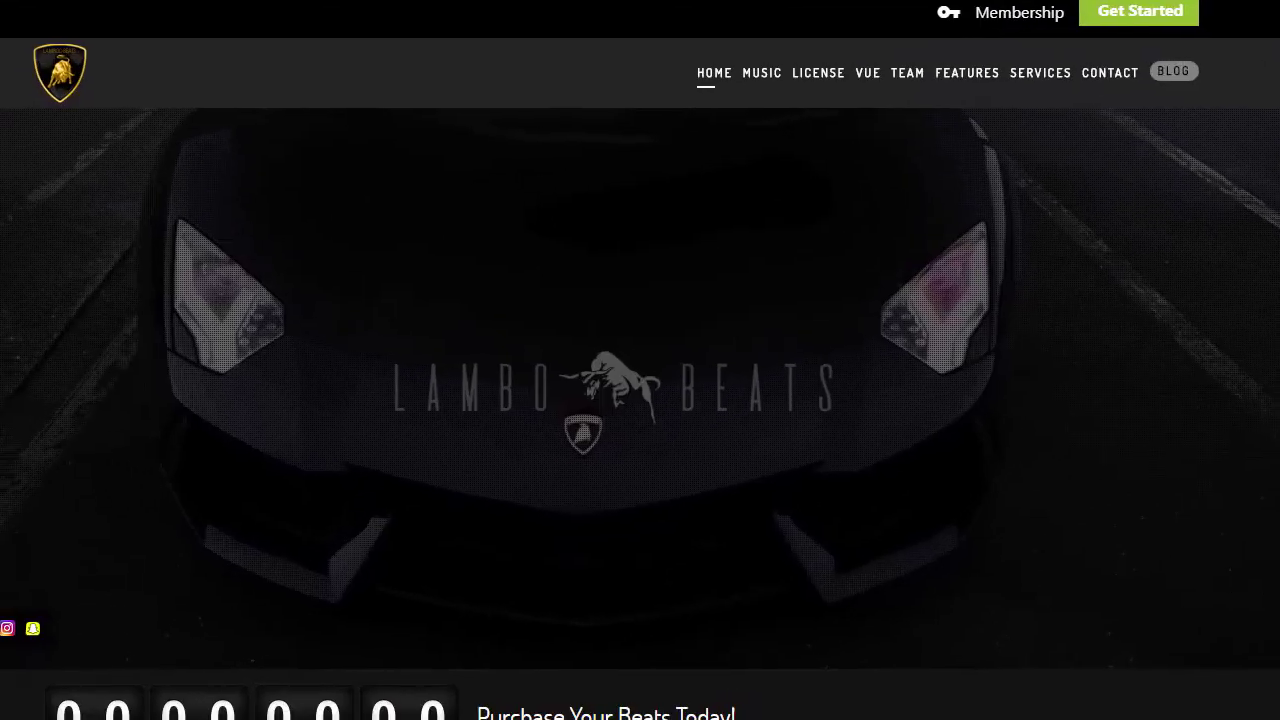
Switch to the Lambo Beats website and look through its home page down to the contact section and back to the start
{"action": "scroll", "coordinate": [950, 660], "scroll_direction": "down", "scroll_amount": 20}
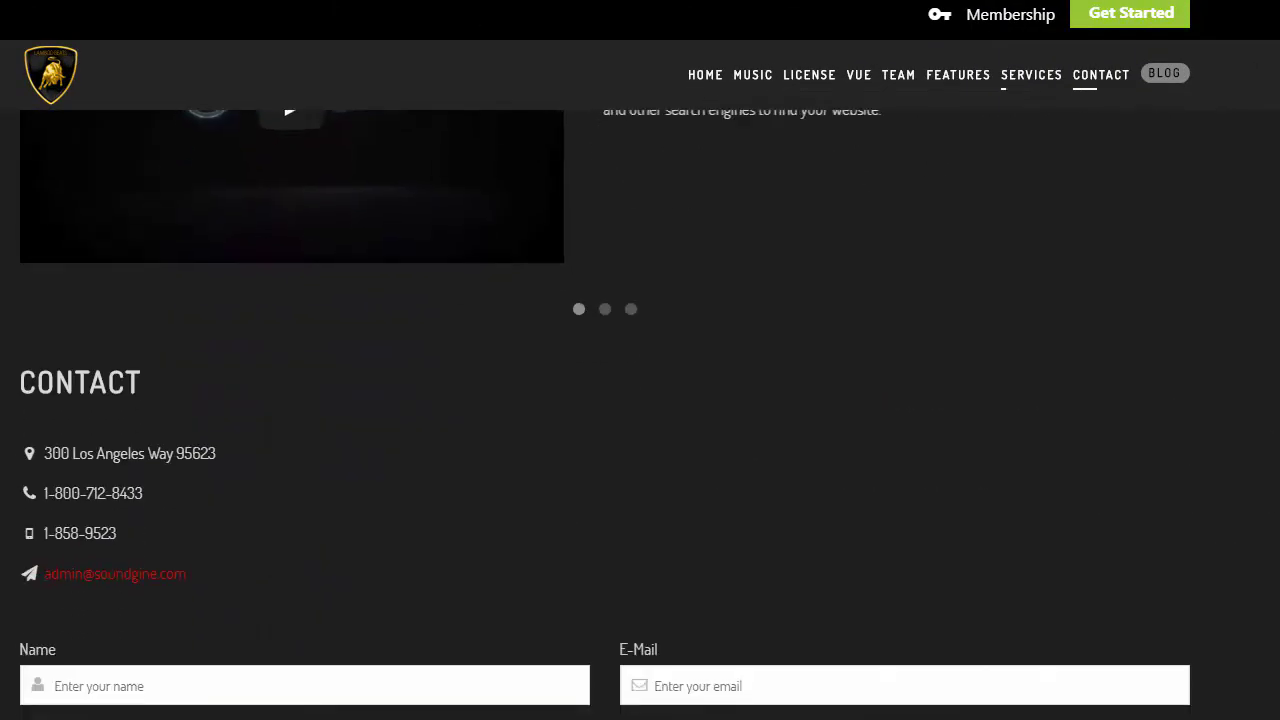
{"action": "scroll", "coordinate": [1073, 50], "scroll_direction": "up", "scroll_amount": 20}
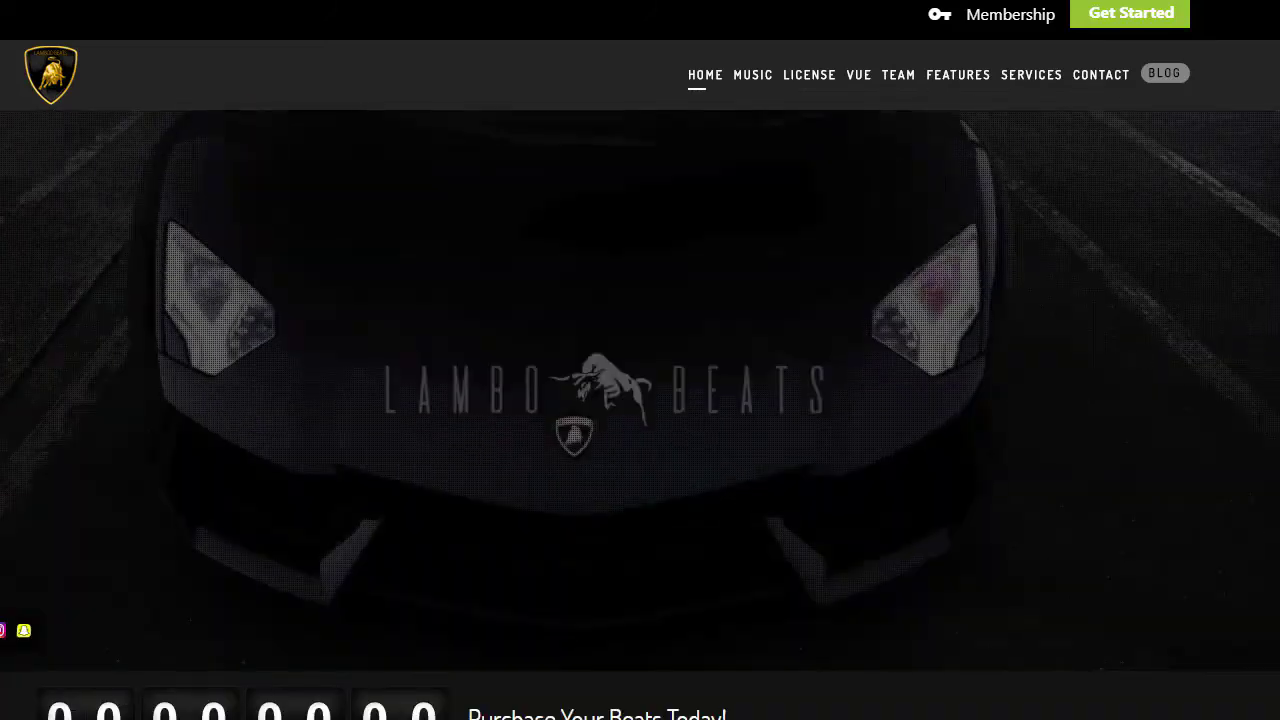